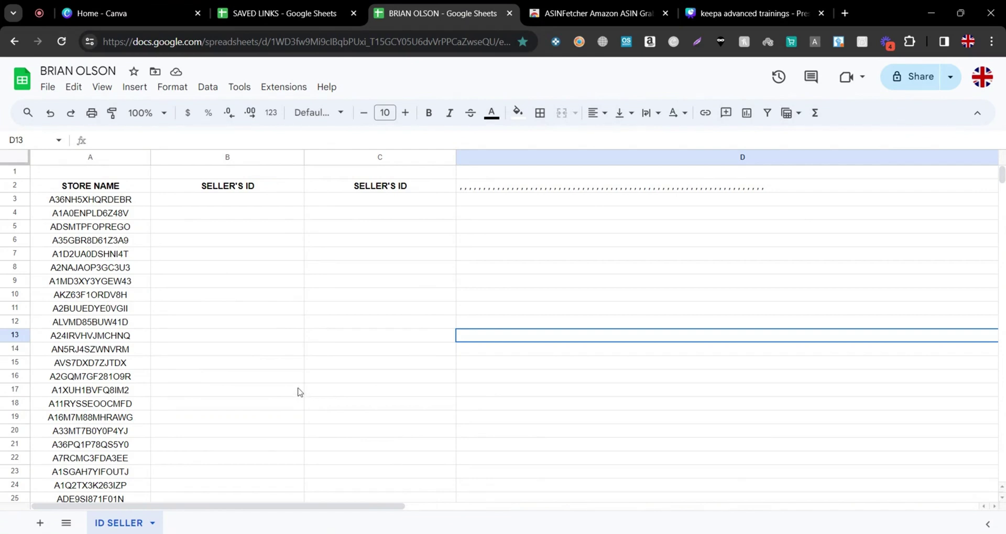
# Switch to the ASINFetcher Amazon ASIN Grabber Tool page in the Chrome Web Store
pyautogui.click(595, 20)
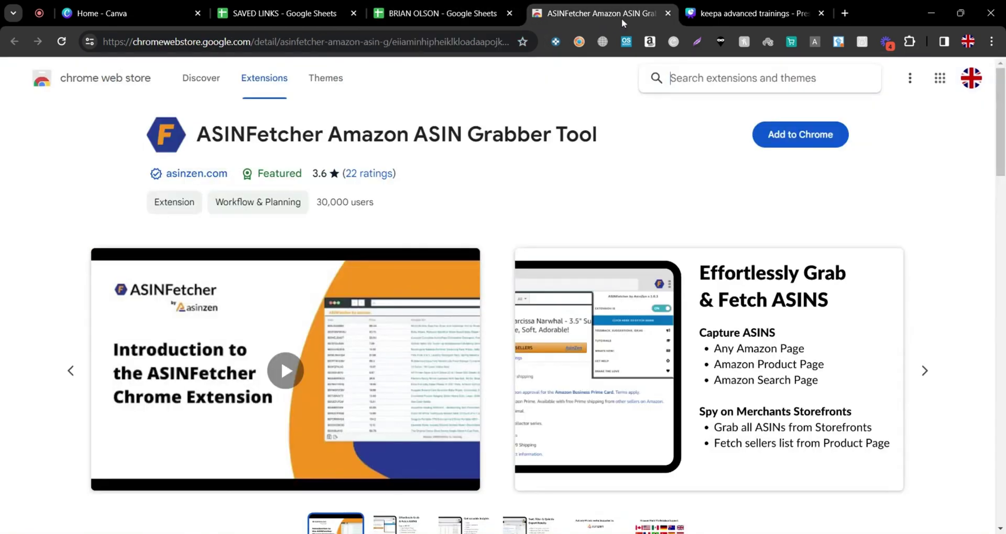
# Replace the ASINFetcher page with a new-tab web search for 'asin grabber extension'
pyautogui.click(665, 14)
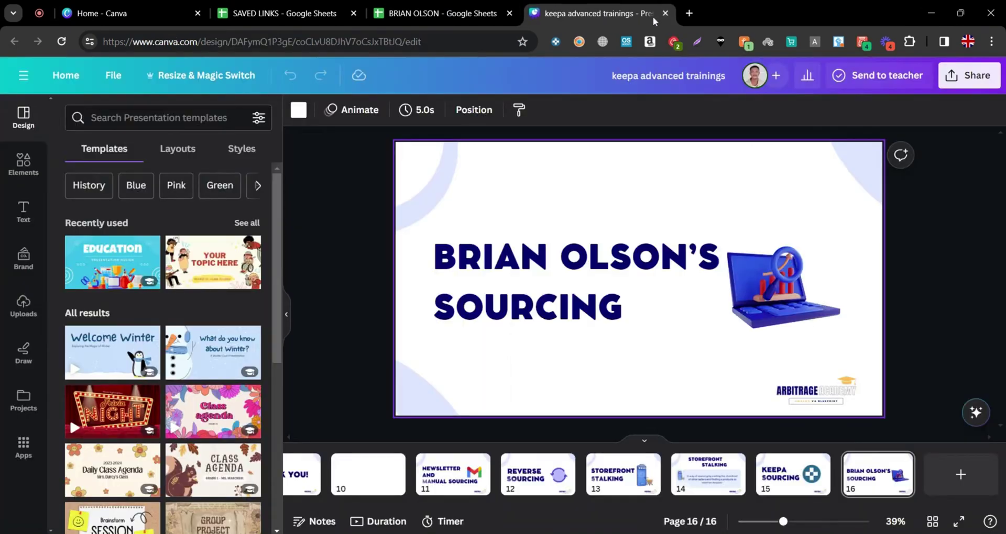
pyautogui.click(690, 13)
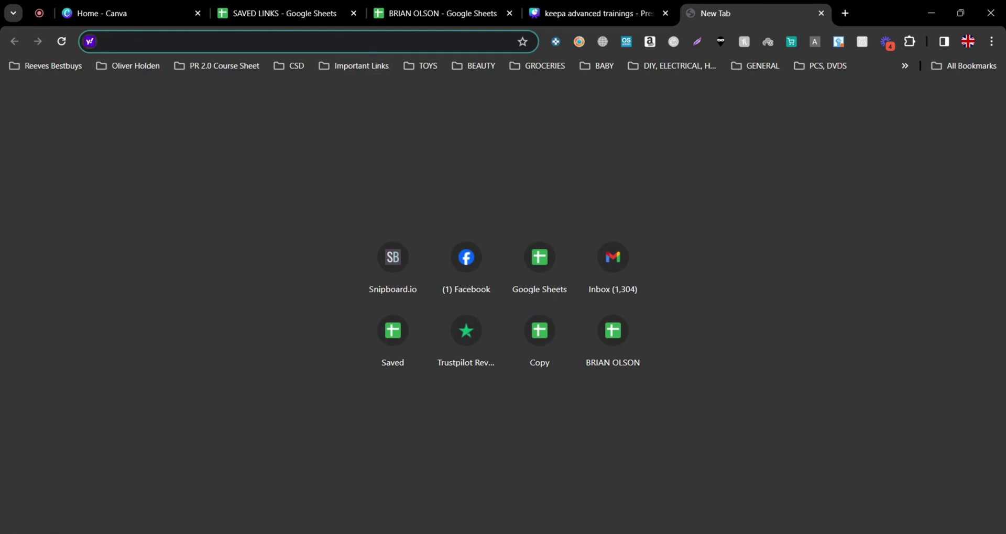
pyautogui.write('asin ')
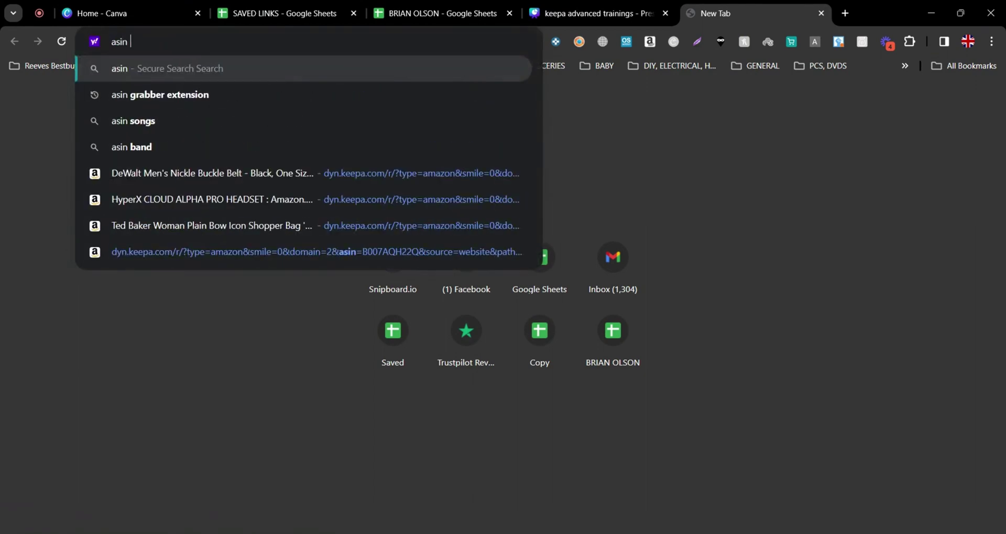
pyautogui.write('grabber ex')
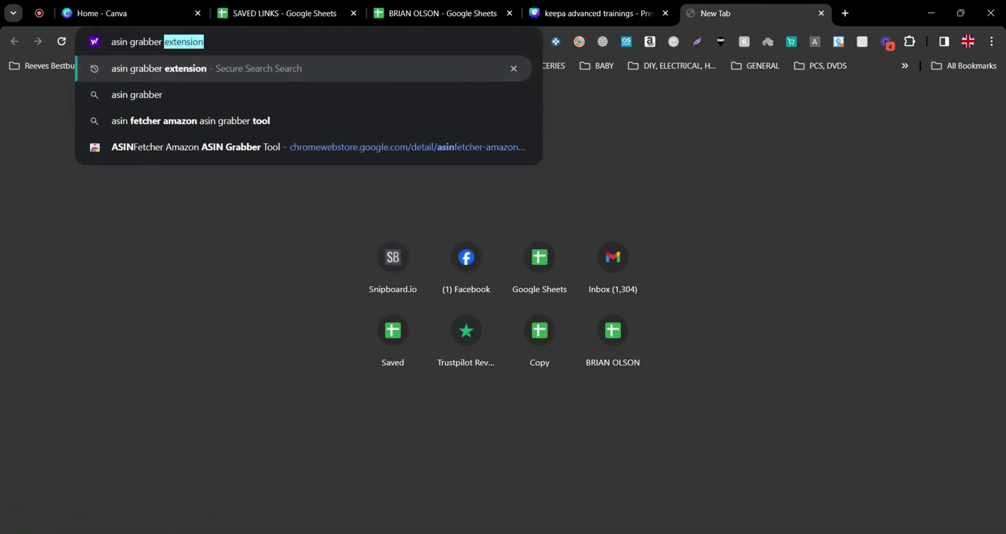
pyautogui.write('tension')
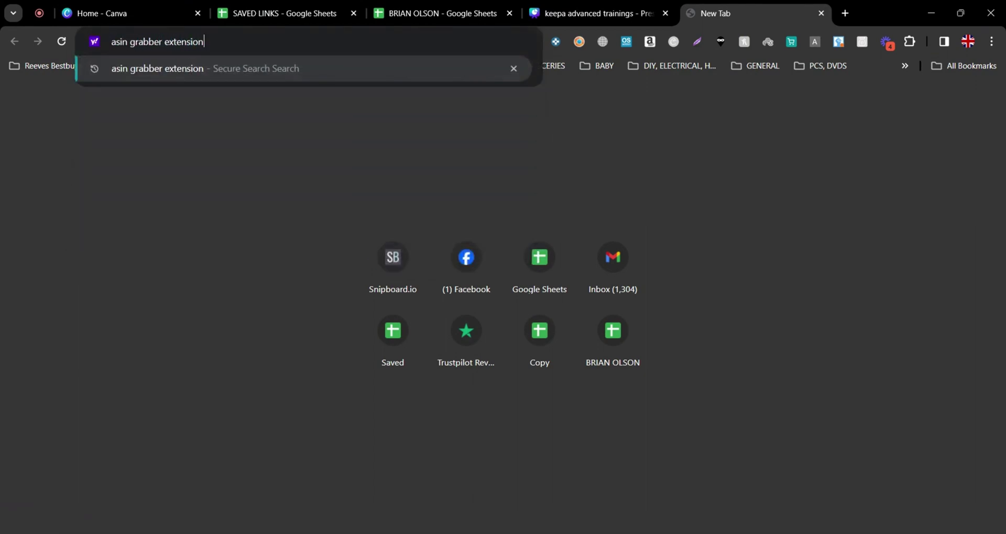
pyautogui.press('Return')
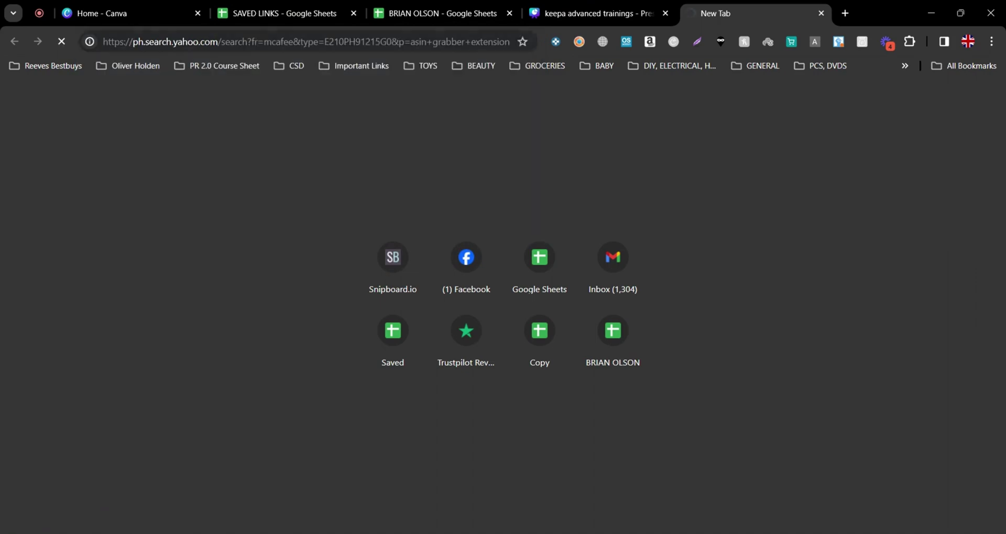
pyautogui.scroll(-3, 208, 249)
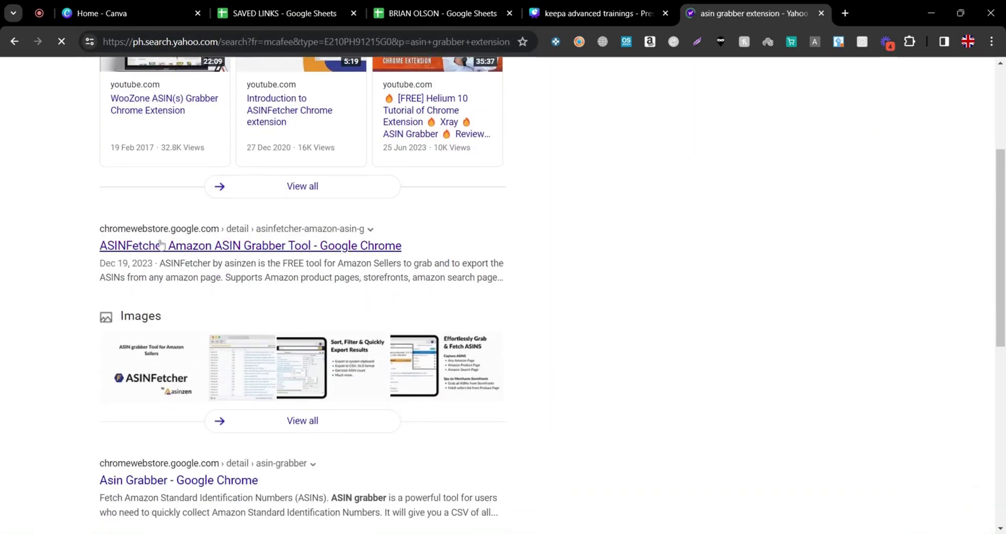
# Install the ASINFetcher Amazon ASIN Grabber Tool extension, then close the store and search pages
pyautogui.click(220, 250)
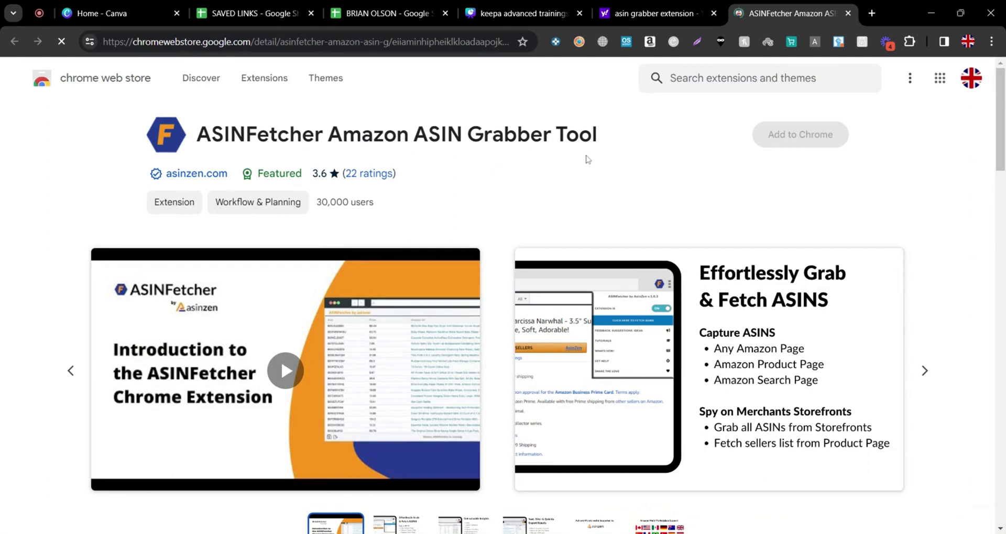
pyautogui.click(799, 135)
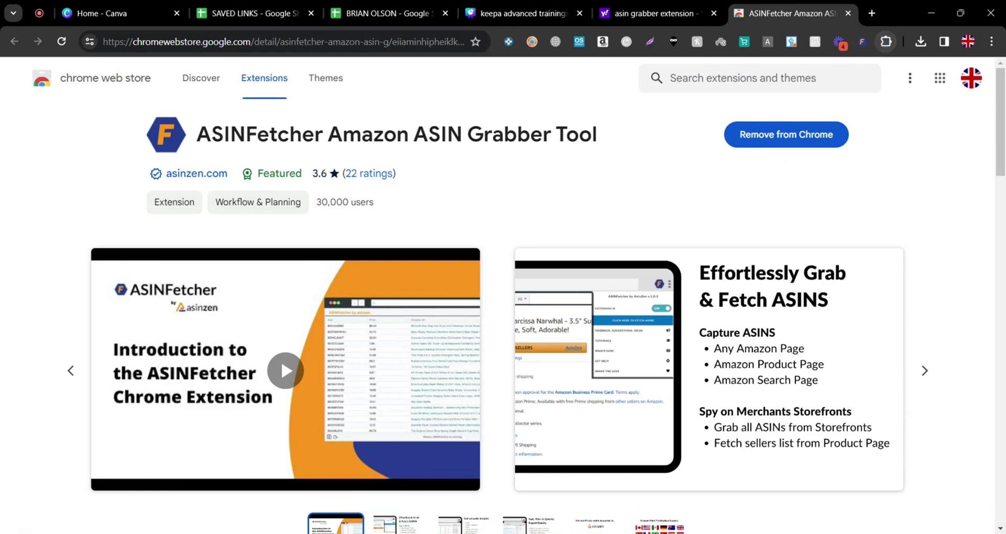
pyautogui.hotkey('ctrl', 'w')
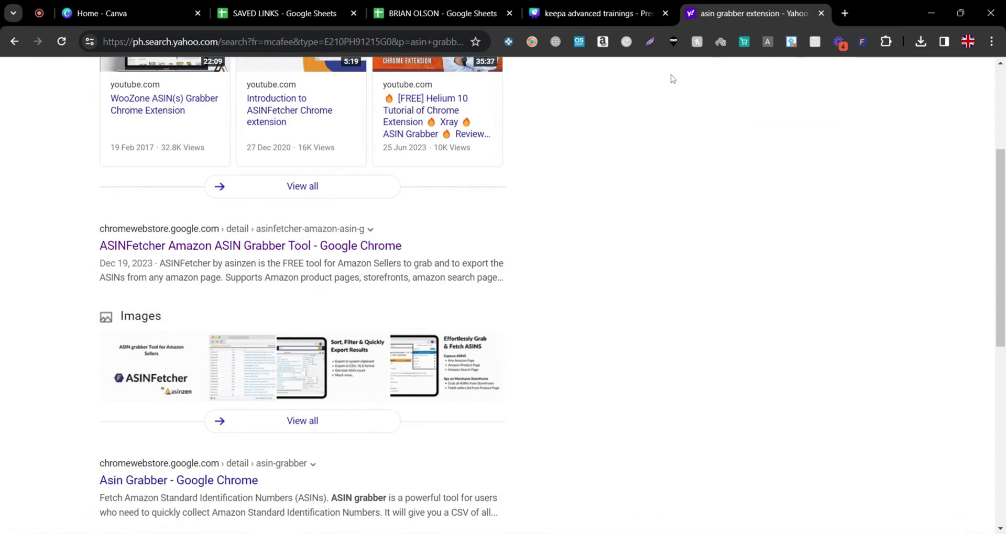
pyautogui.click(821, 13)
# Move the SAVED LINKS spreadsheet tab to the end of the tab strip
pyautogui.moveTo(283, 13); pyautogui.dragTo(640, 4)
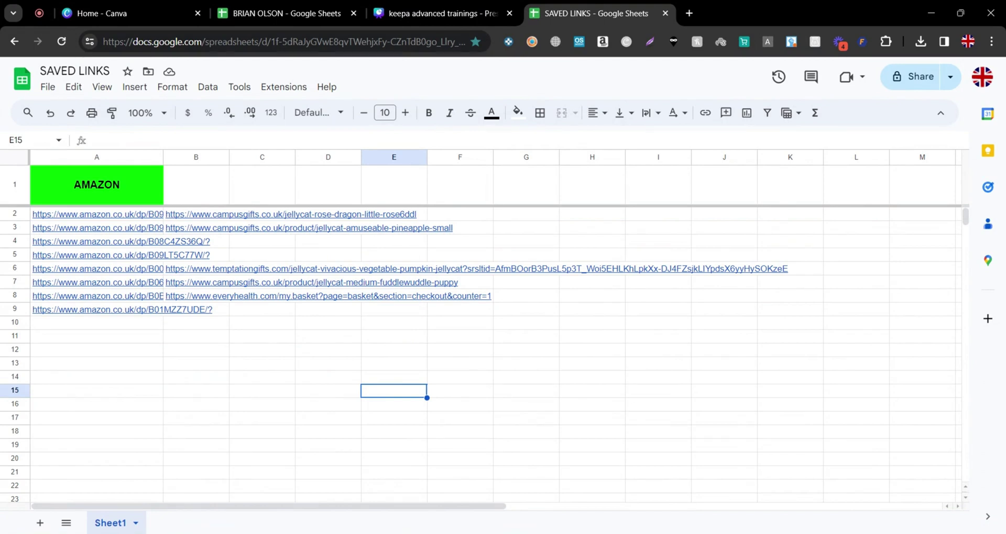
# Open the row 4 Amazon link for the Jellycat Vivacious Vine Tomato Trio in a new tab
pyautogui.click(153, 242)
pyautogui.click(141, 266)
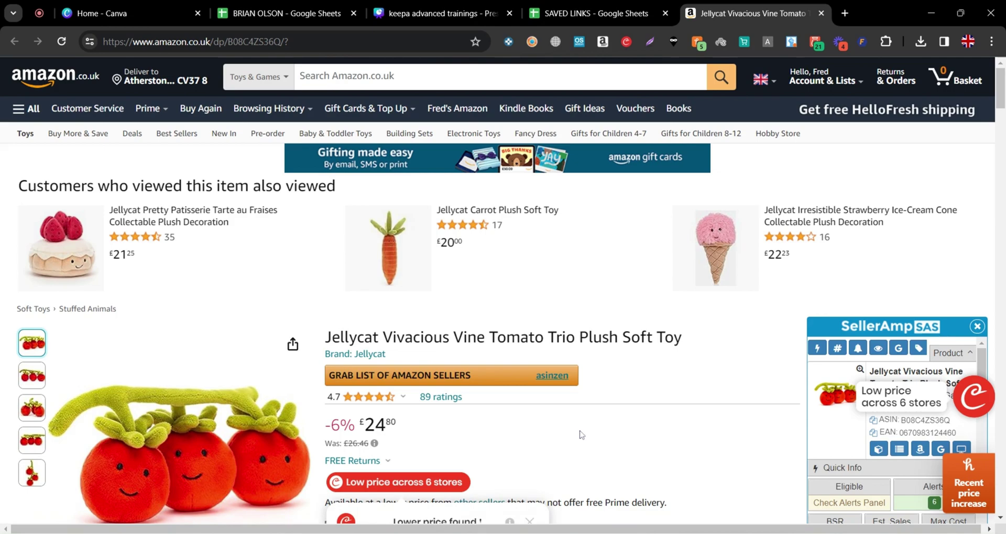
pyautogui.scroll(-2, 581, 435)
pyautogui.scroll(-2, 579, 434)
pyautogui.scroll(-6, 580, 434)
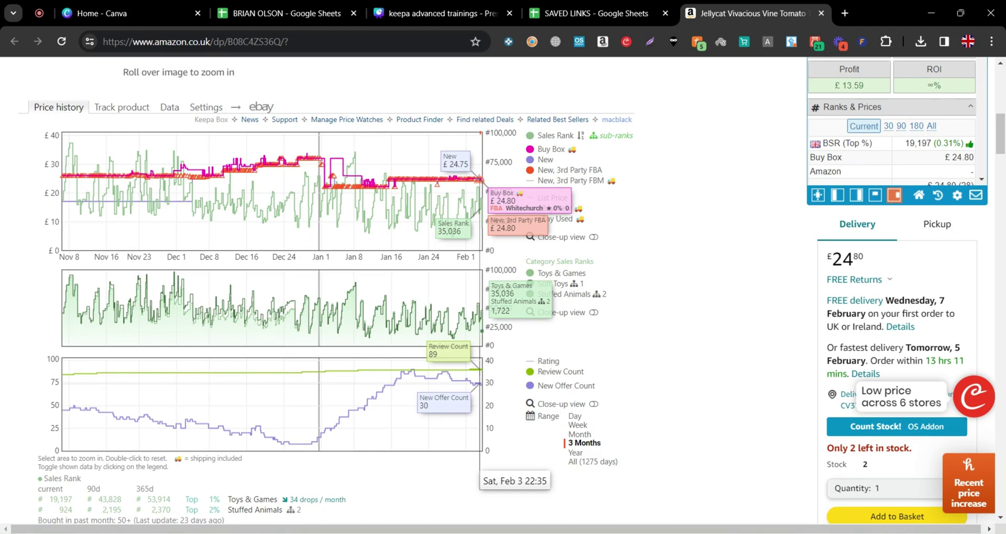
pyautogui.scroll(10, 572, 458)
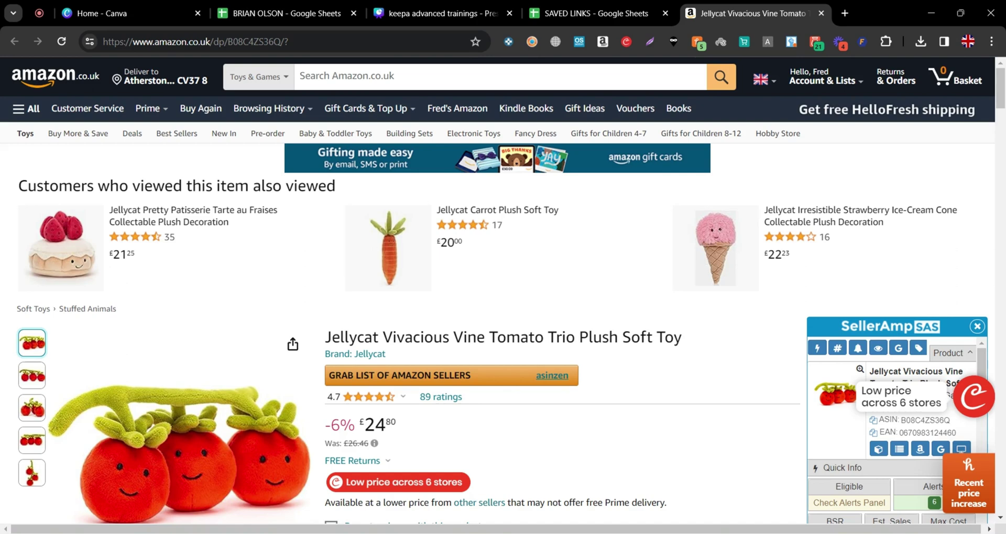
pyautogui.click(385, 382)
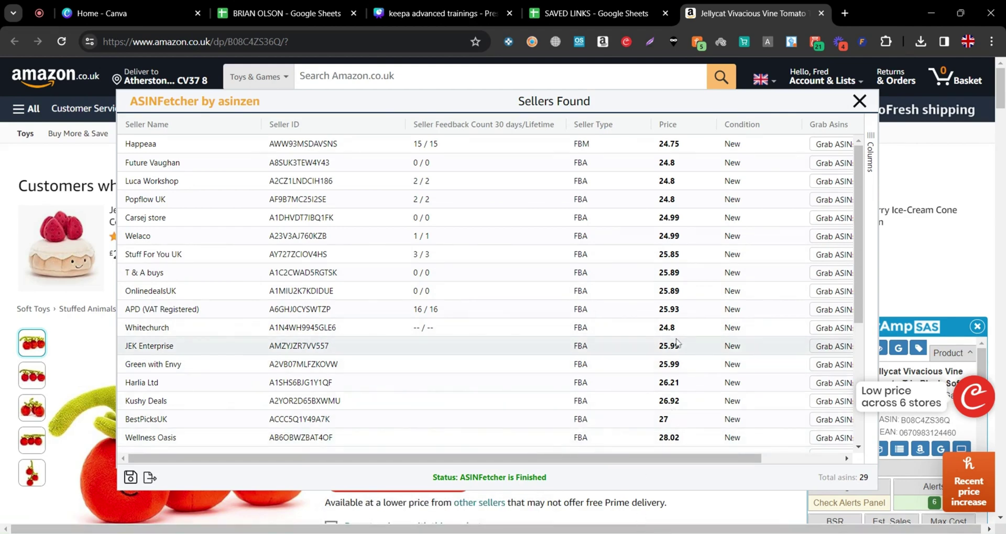
pyautogui.click(600, 127)
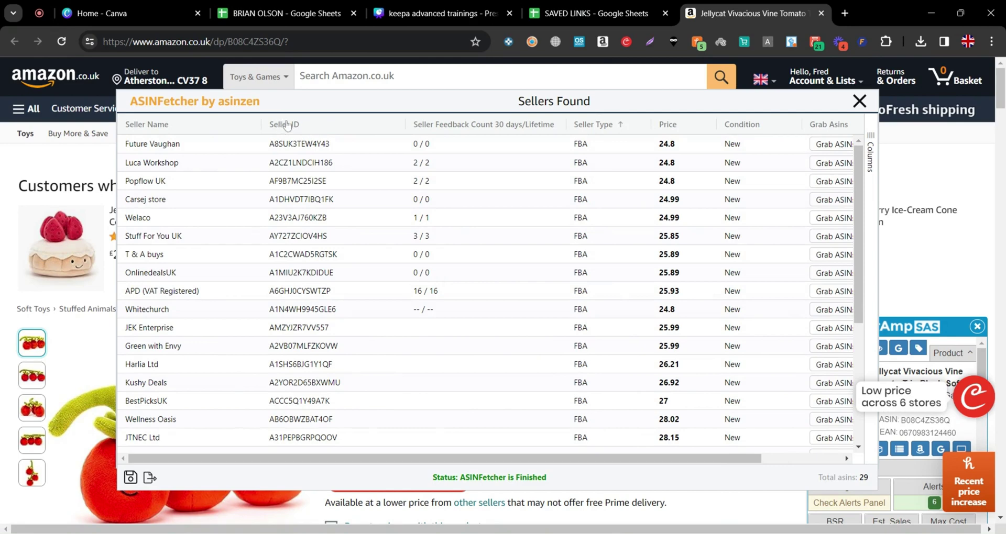
pyautogui.moveTo(299, 144); pyautogui.dragTo(278, 498)
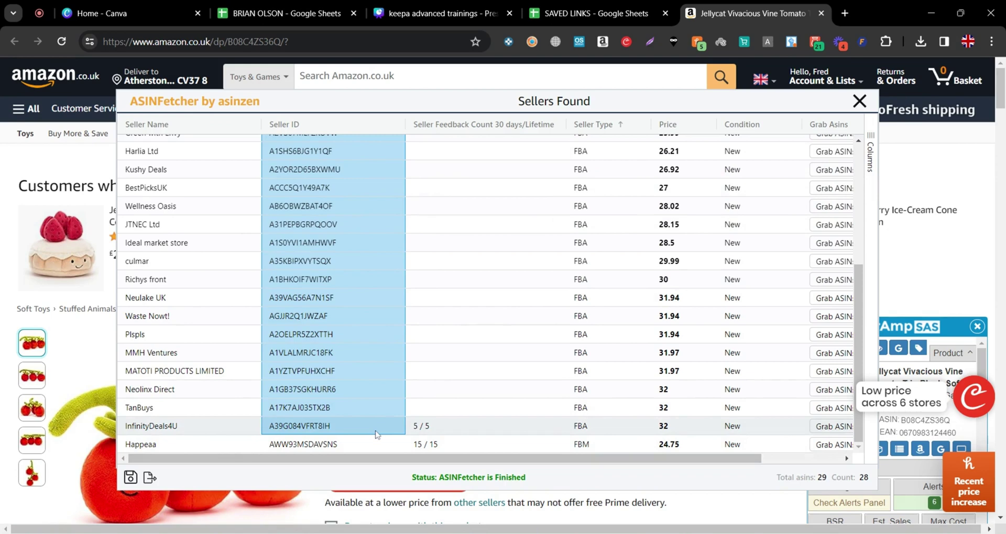
pyautogui.scroll(4, 335, 427)
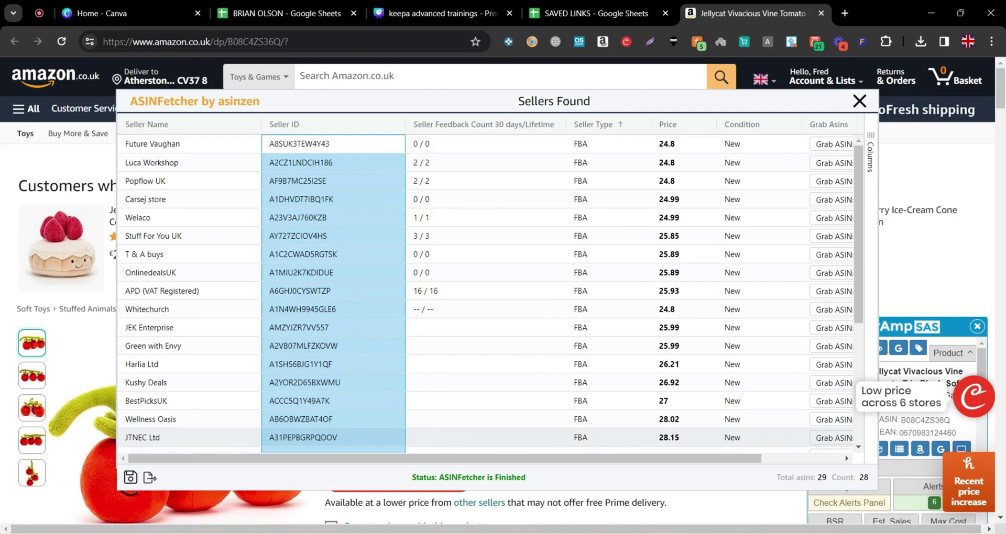
pyautogui.hotkey('ctrl', 'c')
pyautogui.click(316, 15)
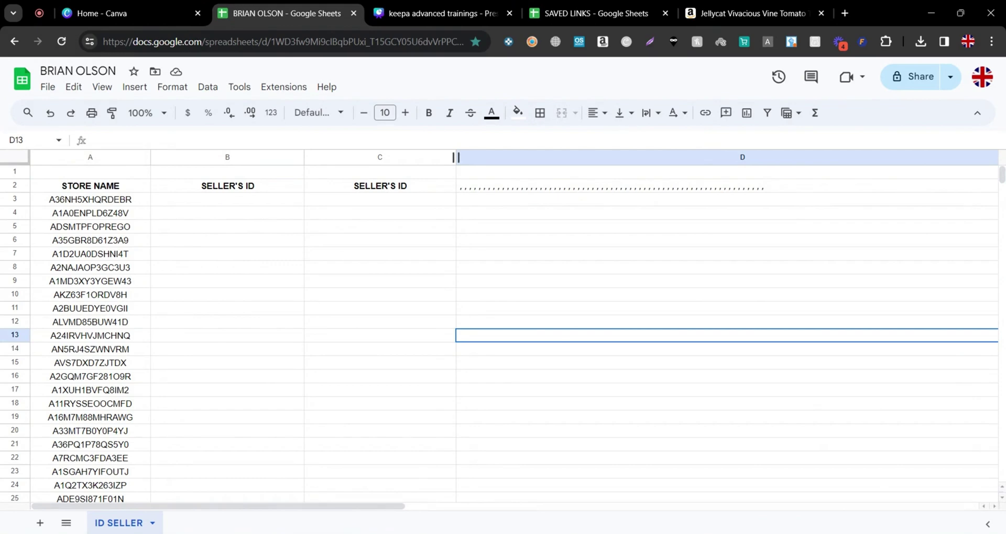
# Paste the 28 FBA Seller IDs into column C starting at cell C3
pyautogui.click(352, 204)
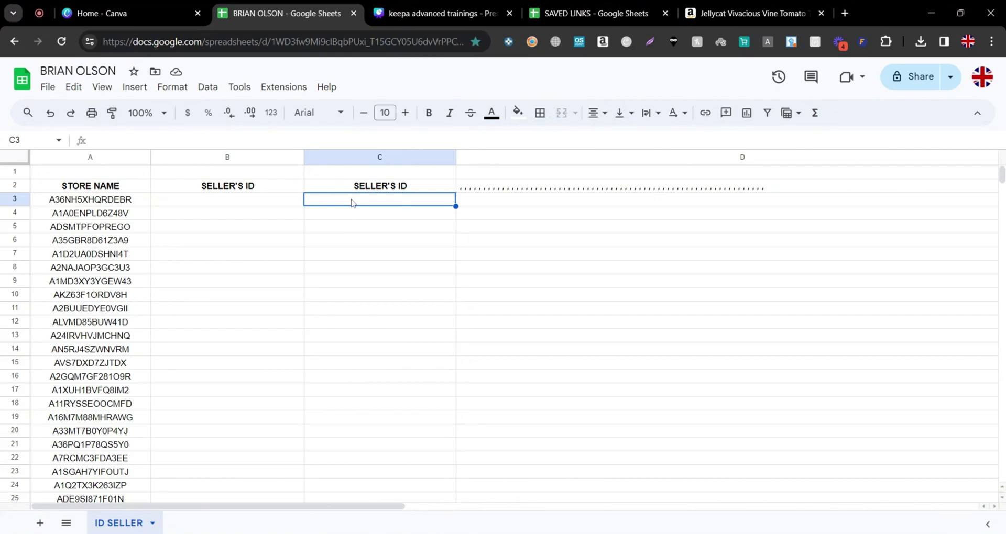
pyautogui.hotkey('ctrl', 'v')
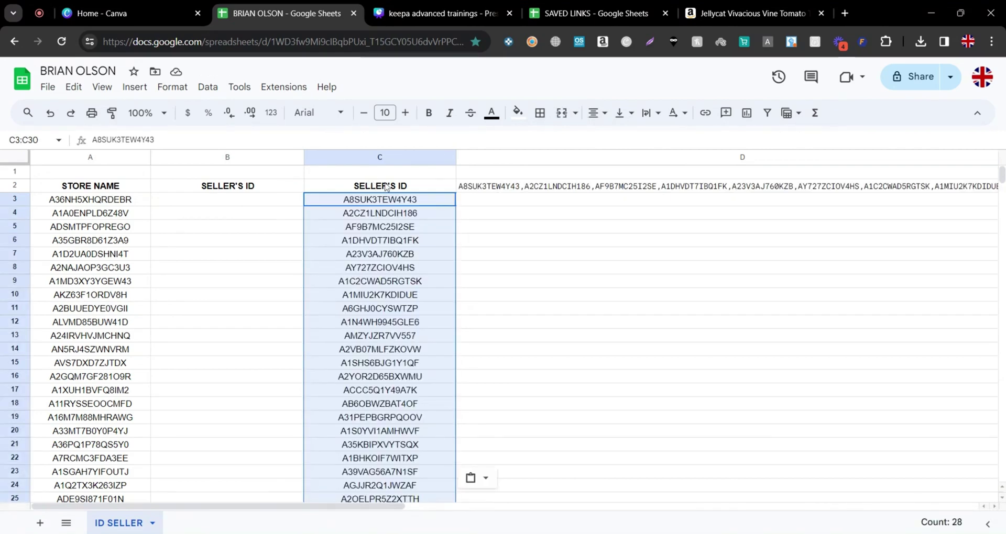
pyautogui.scroll(-8, 386, 187)
pyautogui.scroll(2, 371, 349)
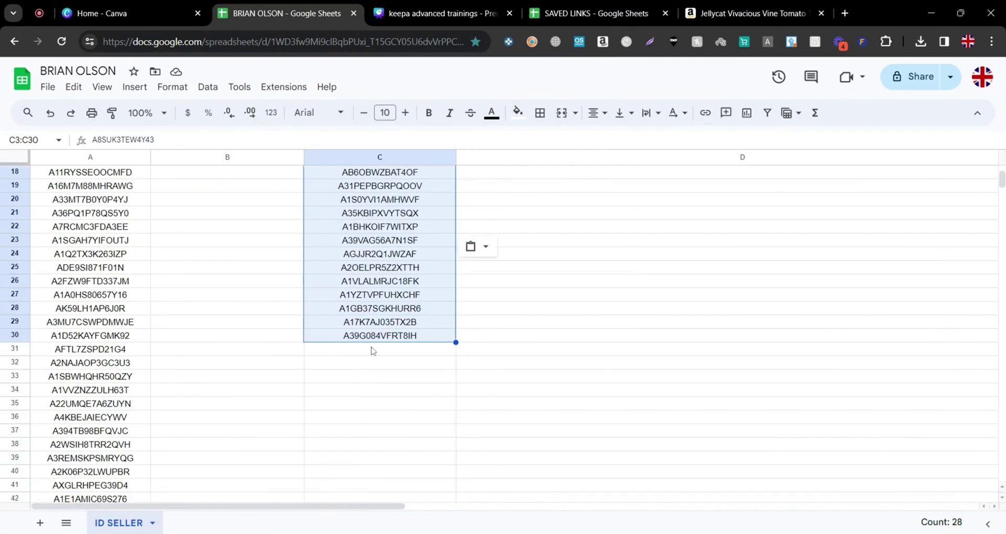
pyautogui.click(373, 355)
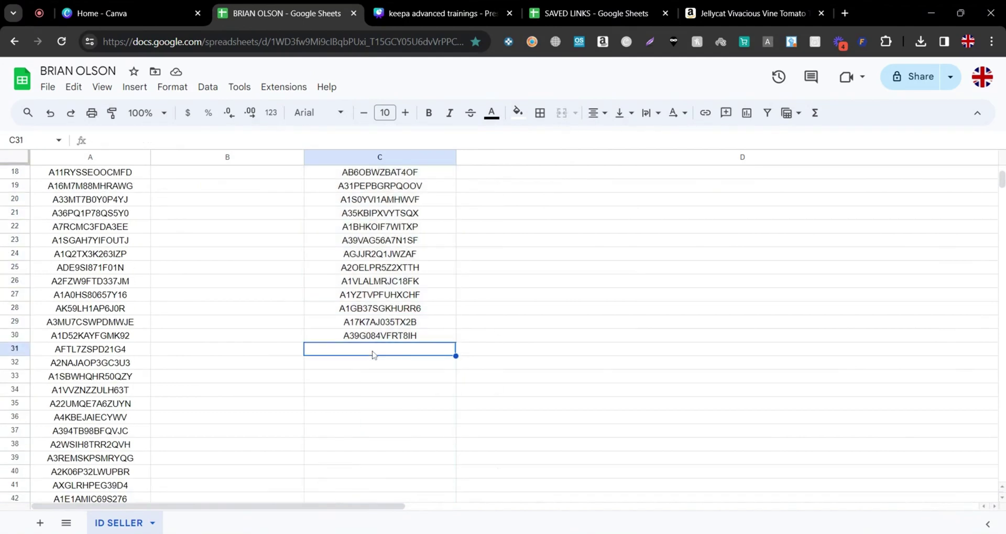
# Review column C through the orange row 50 and last ID in row 30, then return to the tomato page
pyautogui.scroll(-6, 318, 414)
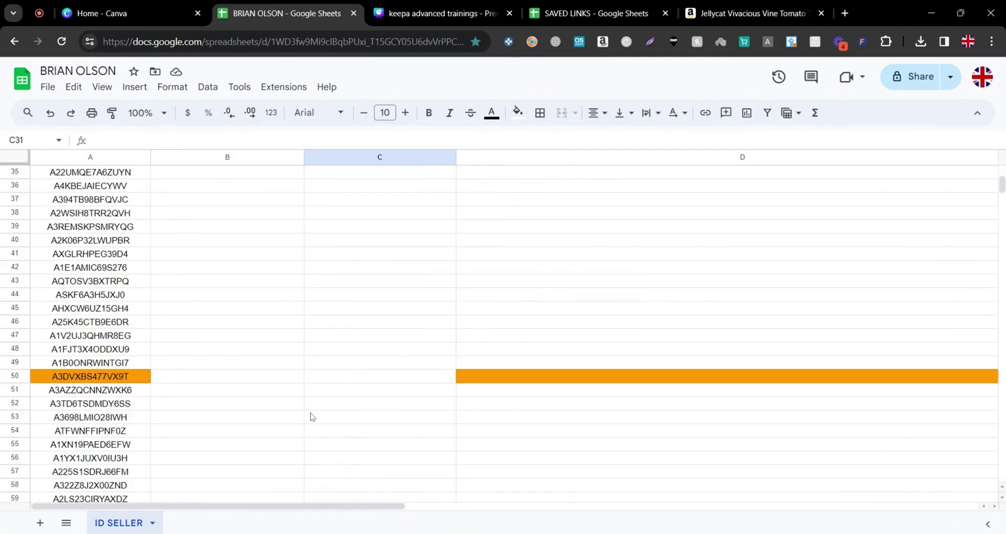
pyautogui.click(363, 381)
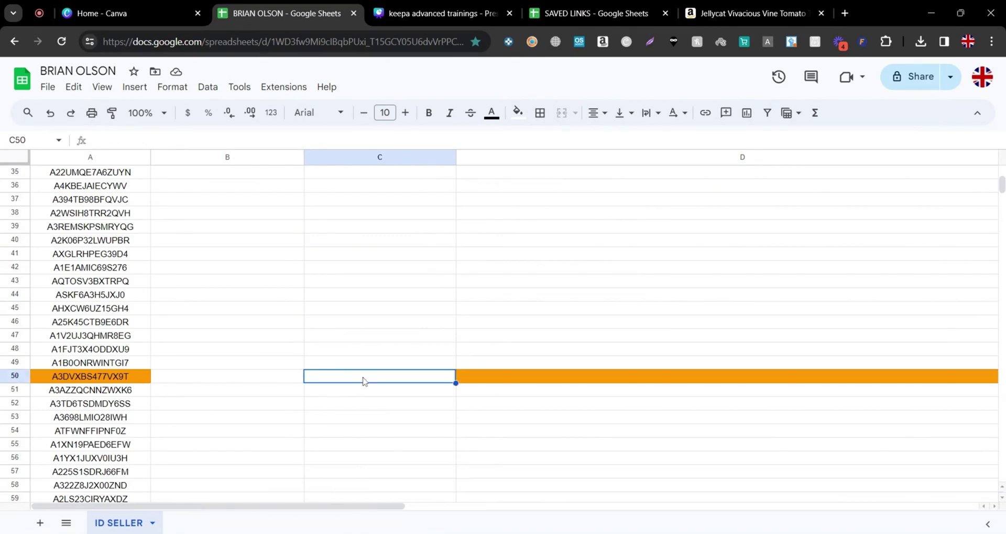
pyautogui.scroll(12, 394, 457)
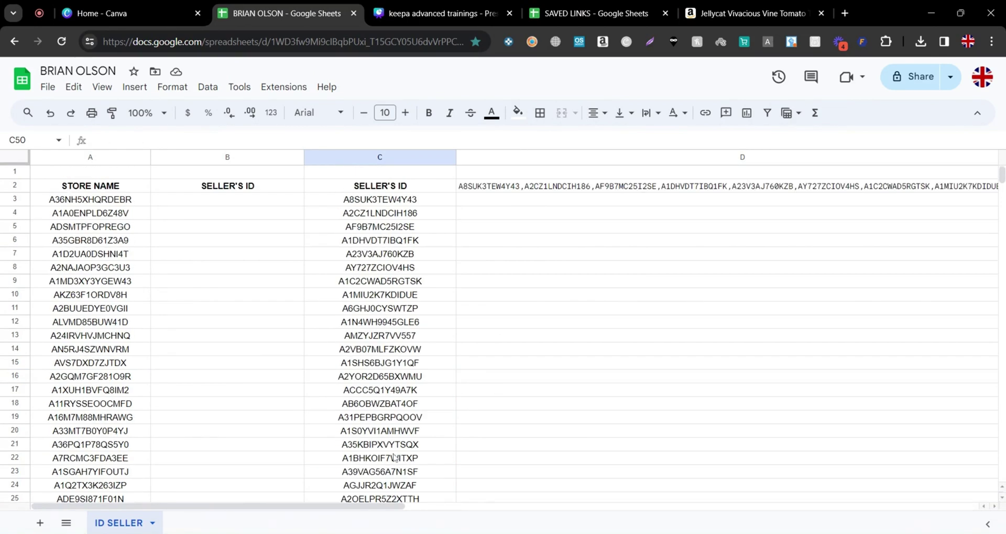
pyautogui.scroll(-9, 393, 456)
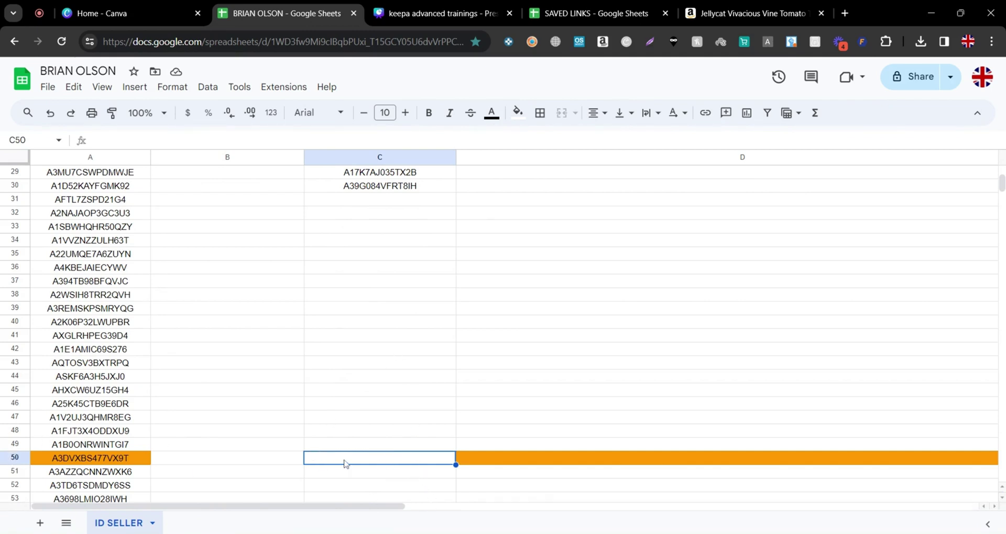
pyautogui.click(21, 185)
pyautogui.scroll(3, 519, 254)
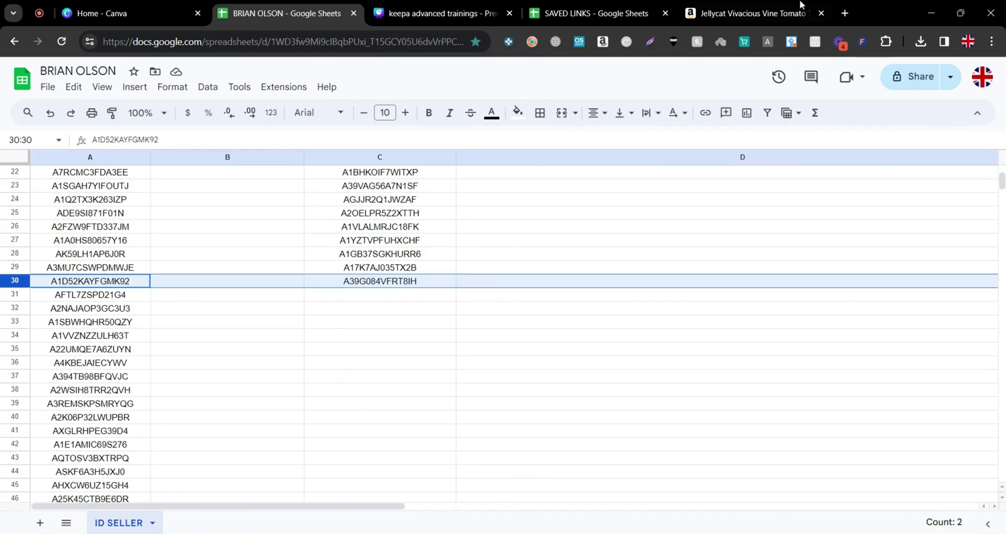
pyautogui.click(767, 17)
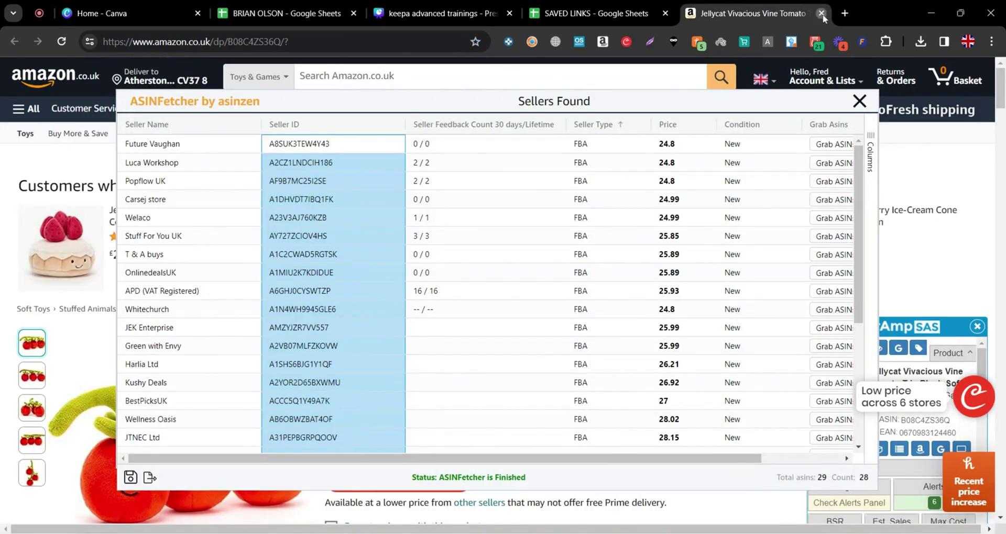
# Close the tomato page and open the Jellycat Vivacious Vegetable Pumpkin Amazon listing from SAVED LINKS
pyautogui.click(821, 13)
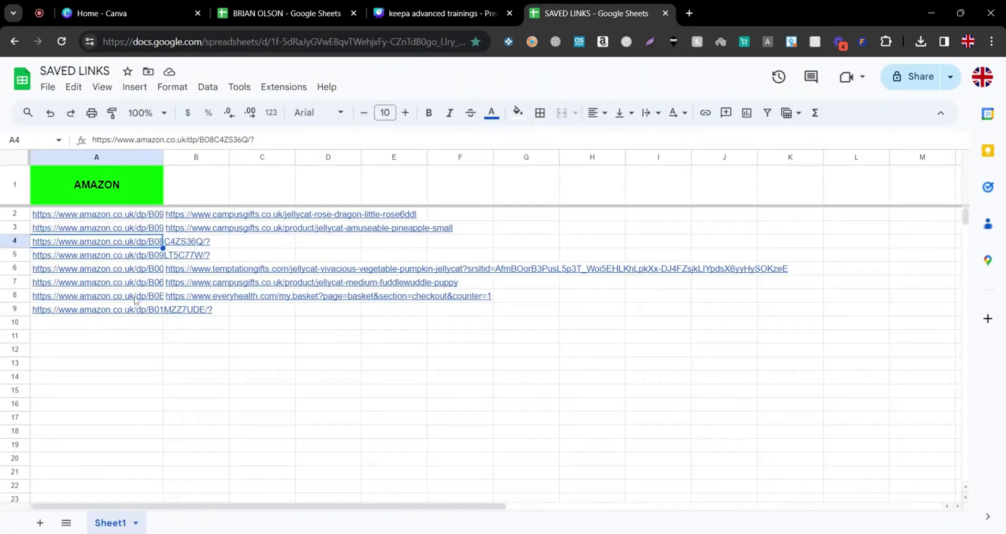
pyautogui.press('Down')
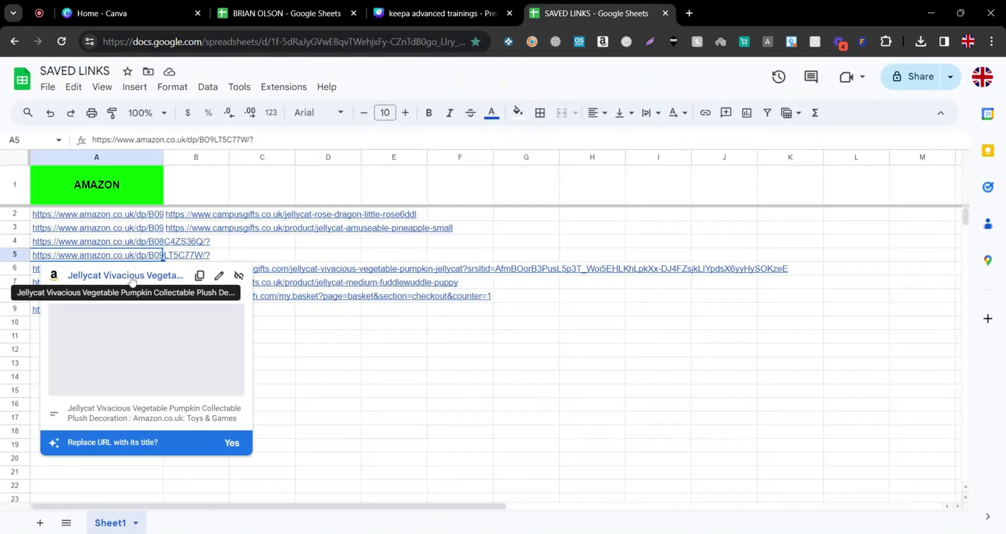
pyautogui.click(107, 278)
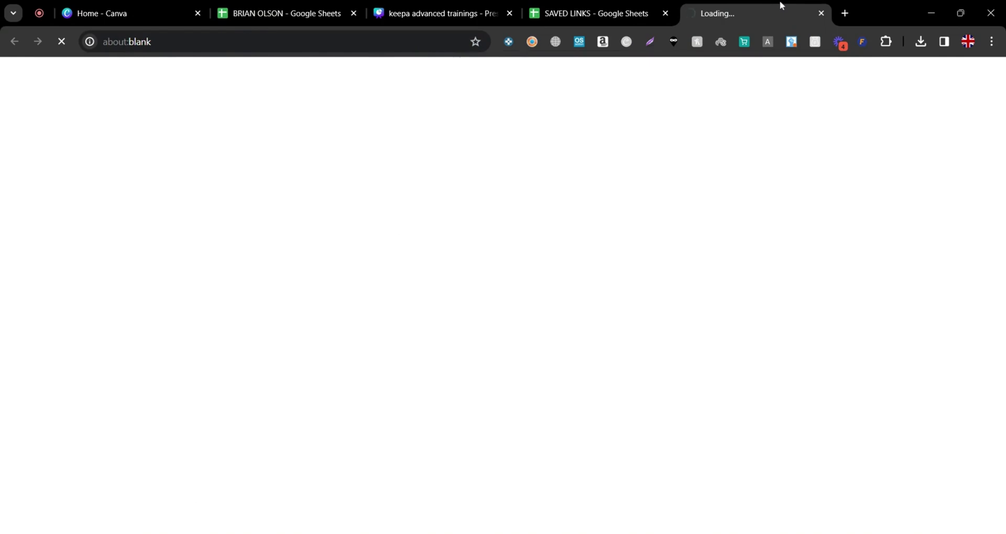
pyautogui.scroll(-2, 347, 290)
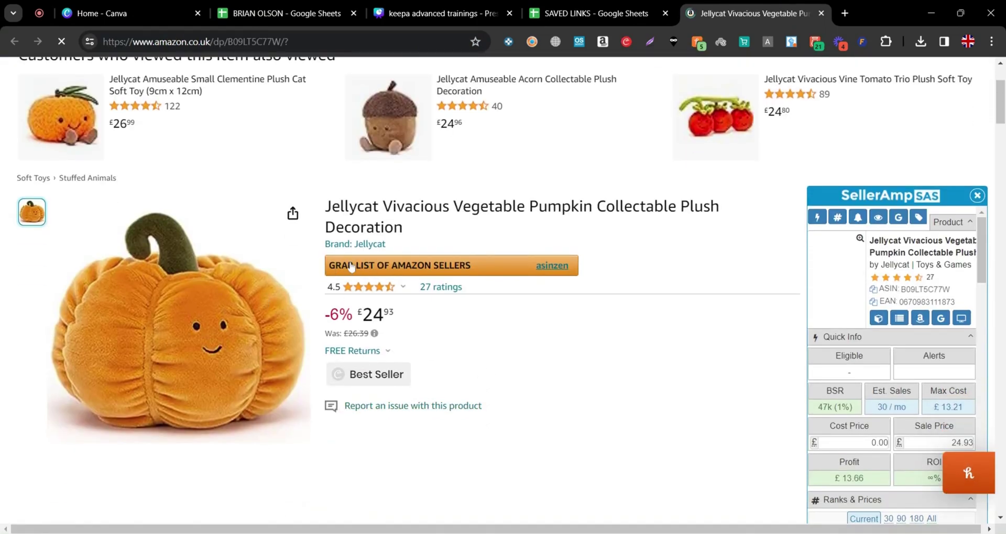
# Fetch the pumpkin's 20 sellers, sort them by seller type, and select their Seller IDs
pyautogui.click(408, 266)
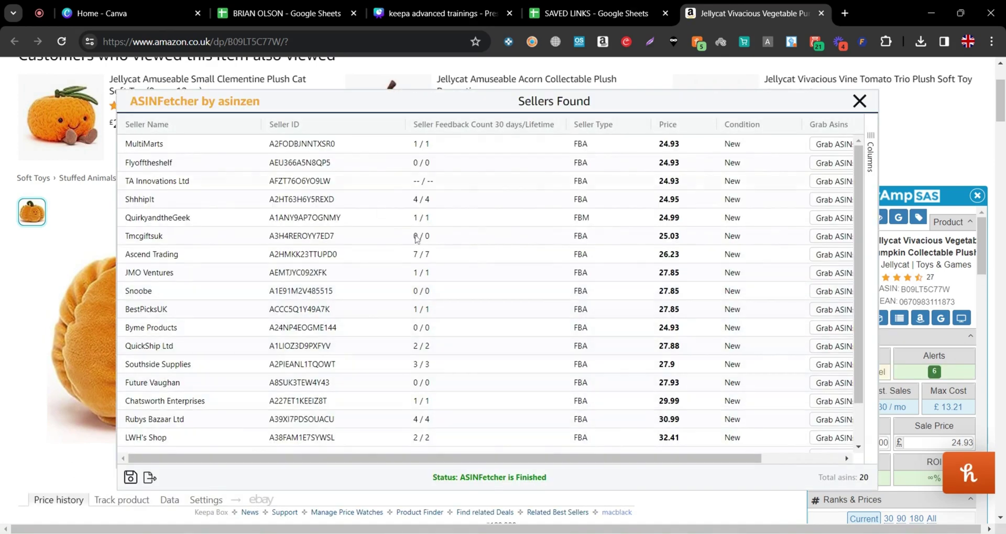
pyautogui.click(587, 130)
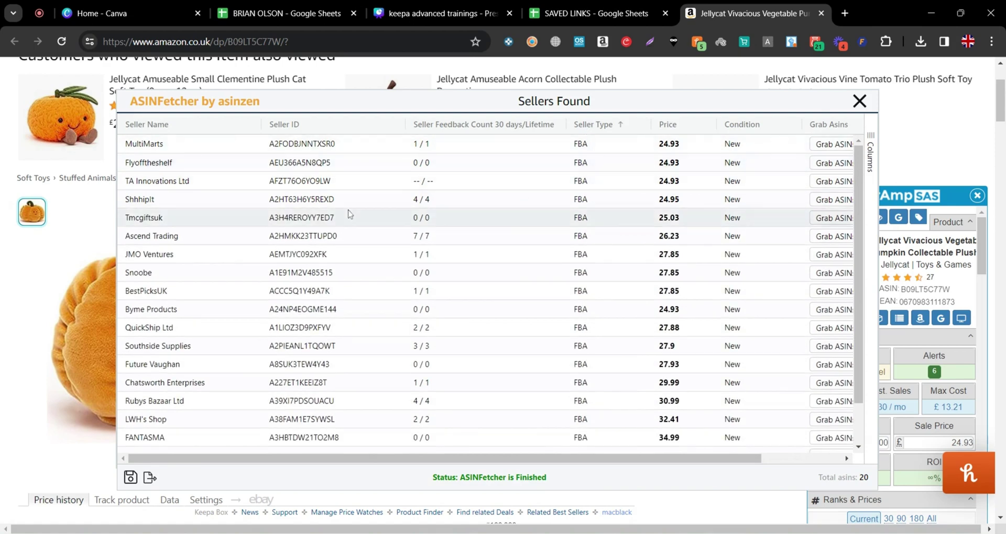
pyautogui.scroll(2, 283, 150)
pyautogui.moveTo(287, 142); pyautogui.dragTo(323, 427)
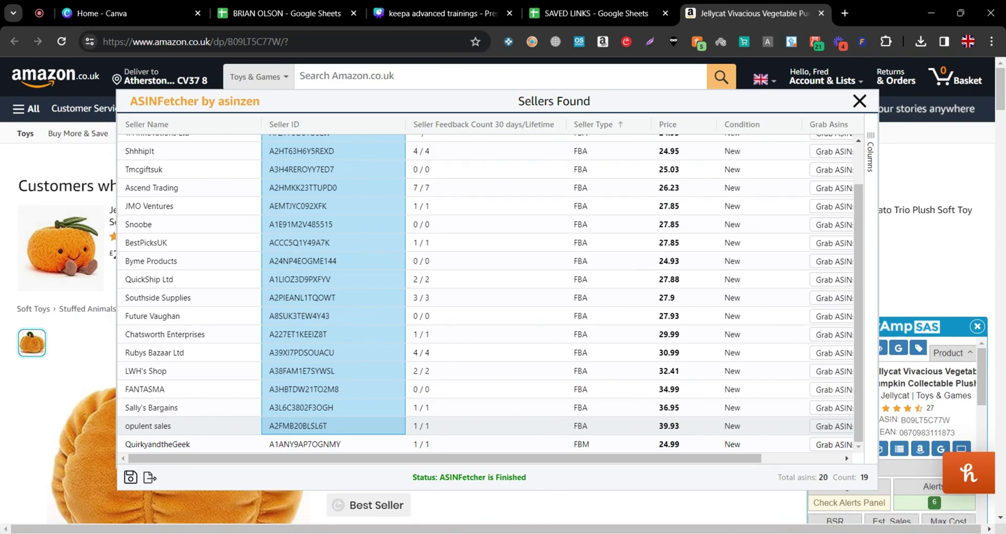
pyautogui.scroll(2, 323, 419)
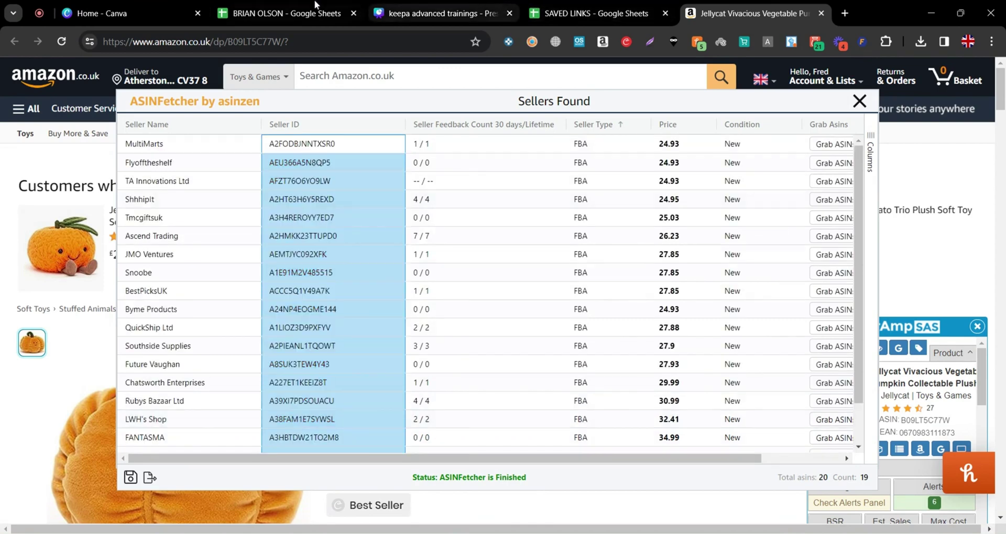
pyautogui.click(260, 10)
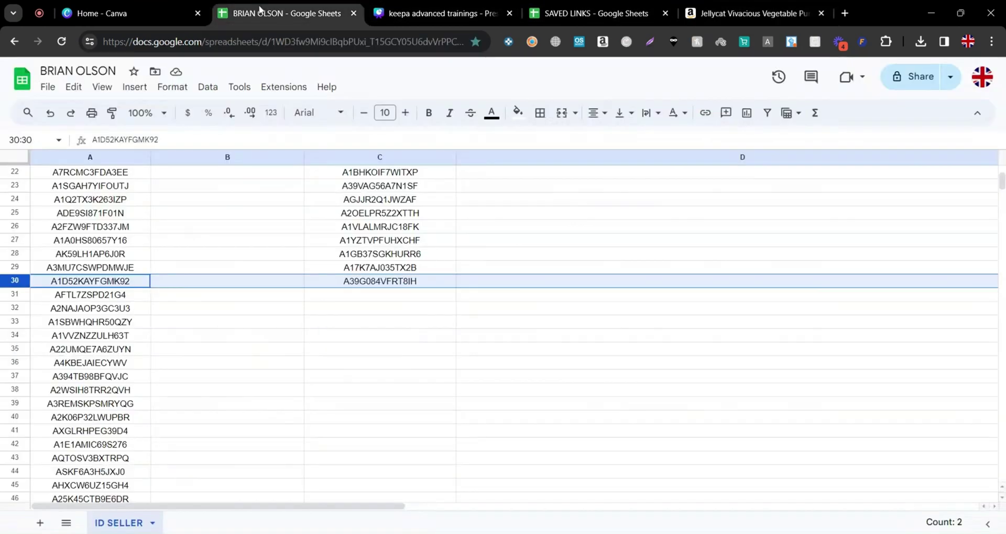
# Paste the 19 pumpkin seller IDs into C31:C49, above the orange row 50
pyautogui.click(381, 297)
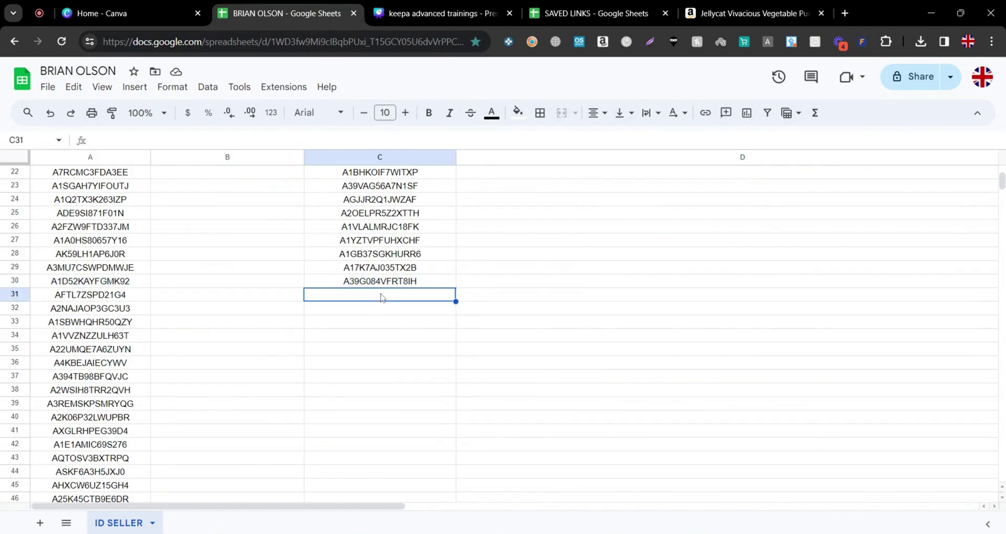
pyautogui.hotkey('ctrl', 'v')
pyautogui.scroll(-5, 383, 309)
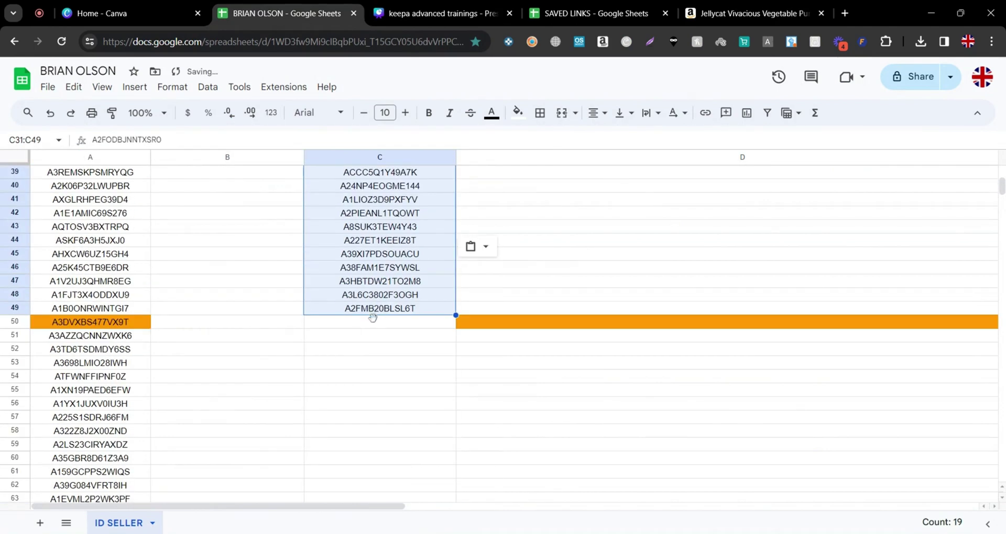
pyautogui.click(376, 323)
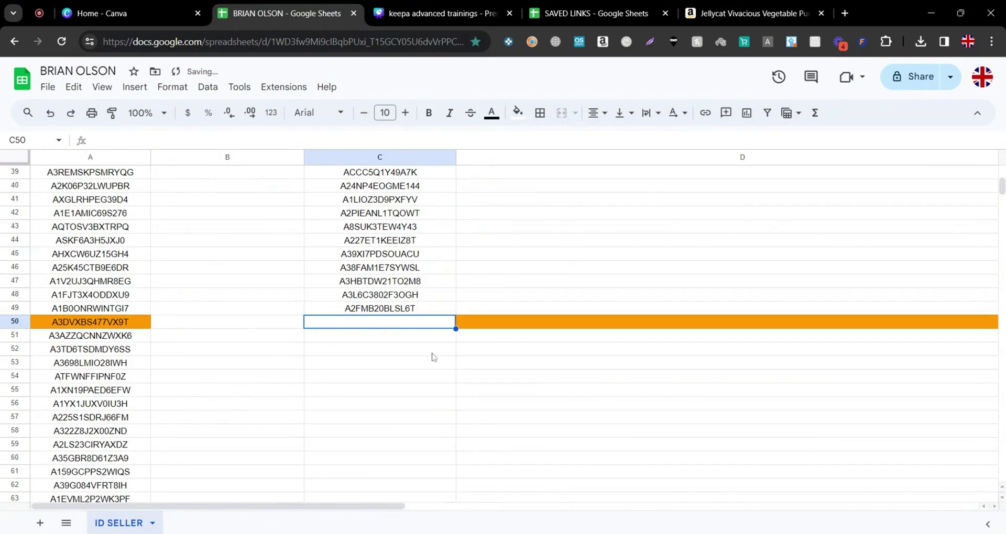
pyautogui.click(15, 322)
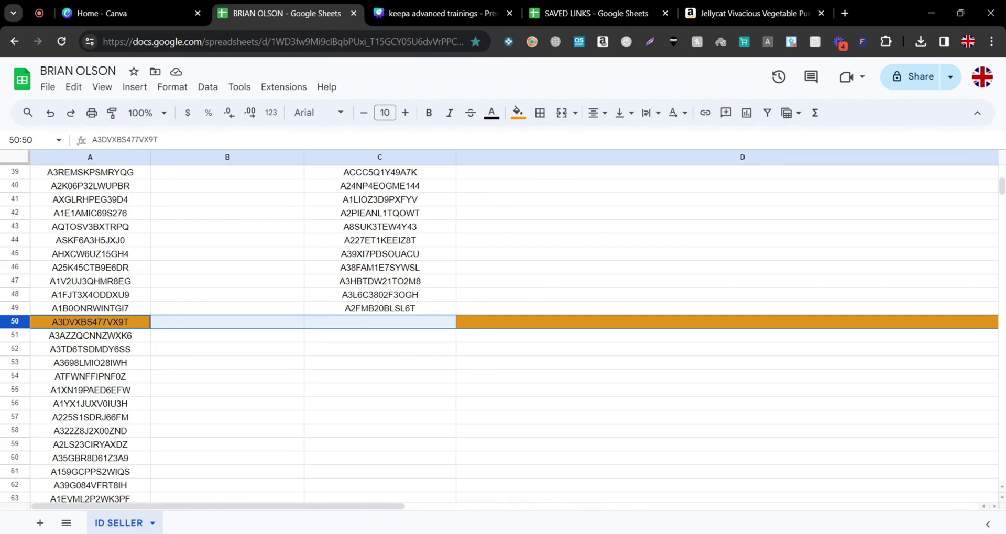
pyautogui.scroll(2, 374, 370)
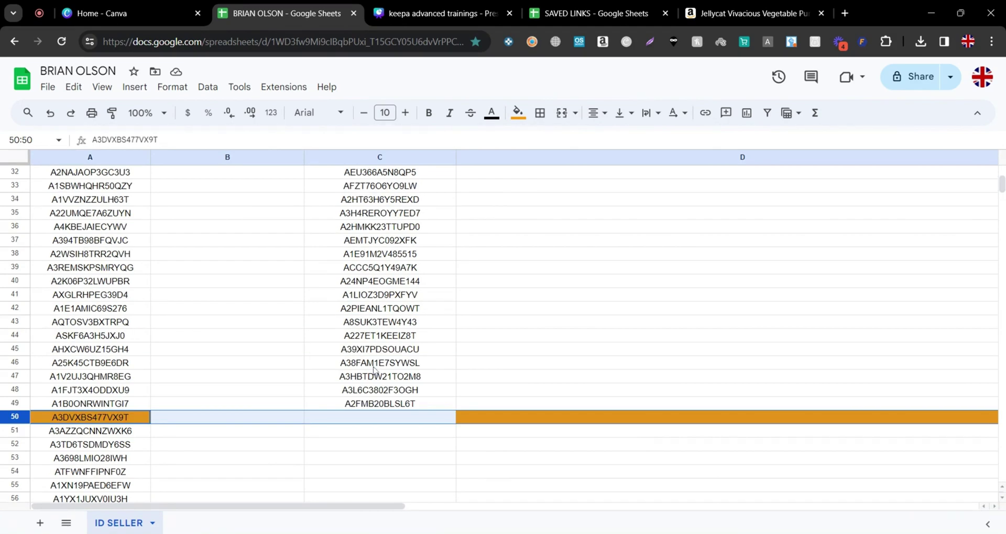
pyautogui.scroll(1, 381, 360)
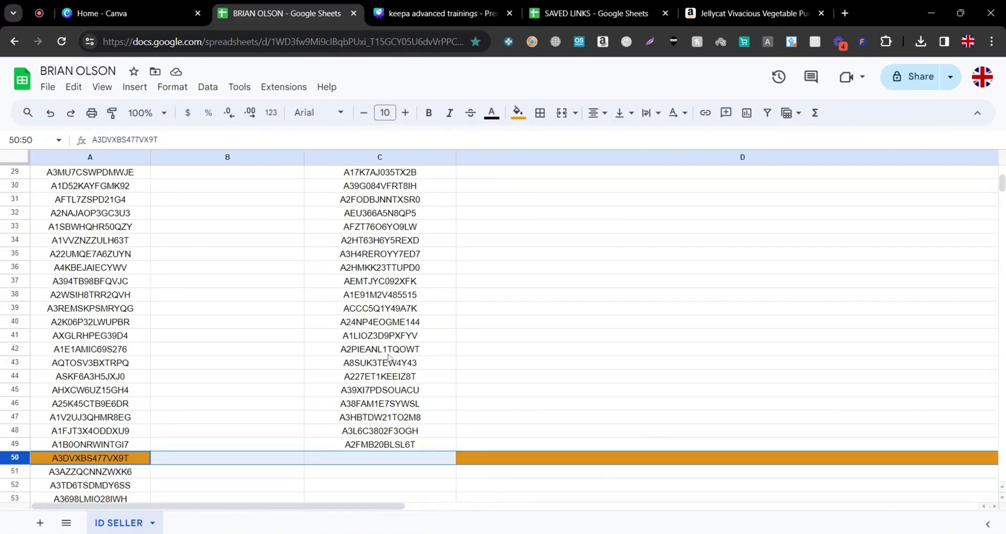
pyautogui.scroll(9, 456, 370)
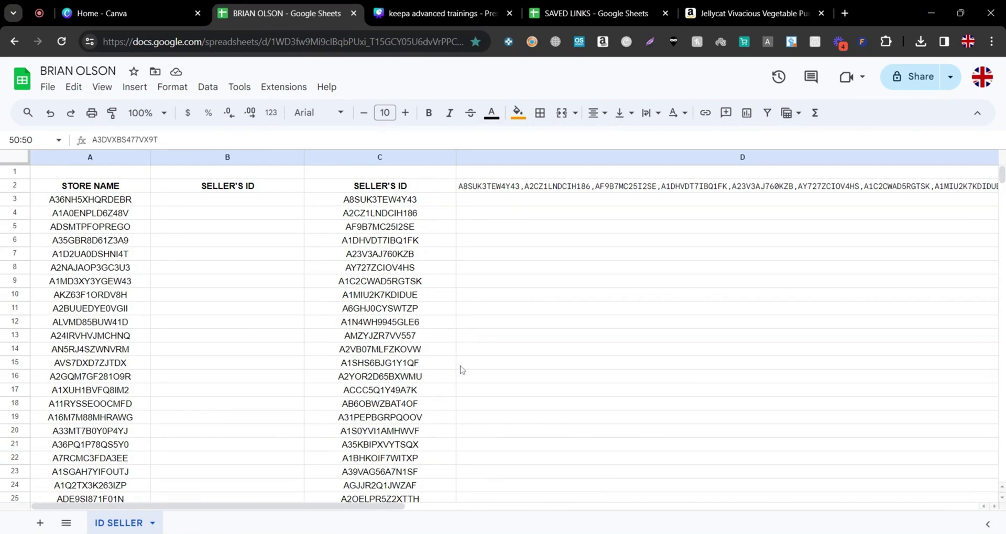
# Copy the comma-joined seller IDs from cell D2 and open Keepa's Tracking Overview in a new tab
pyautogui.click(502, 187)
pyautogui.hotkey('ctrl', 'c')
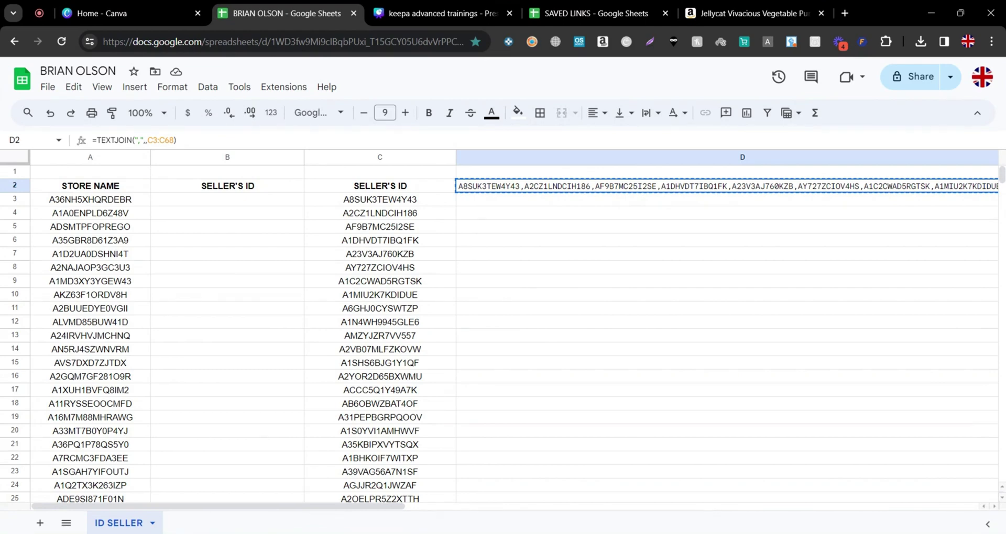
pyautogui.click(507, 43)
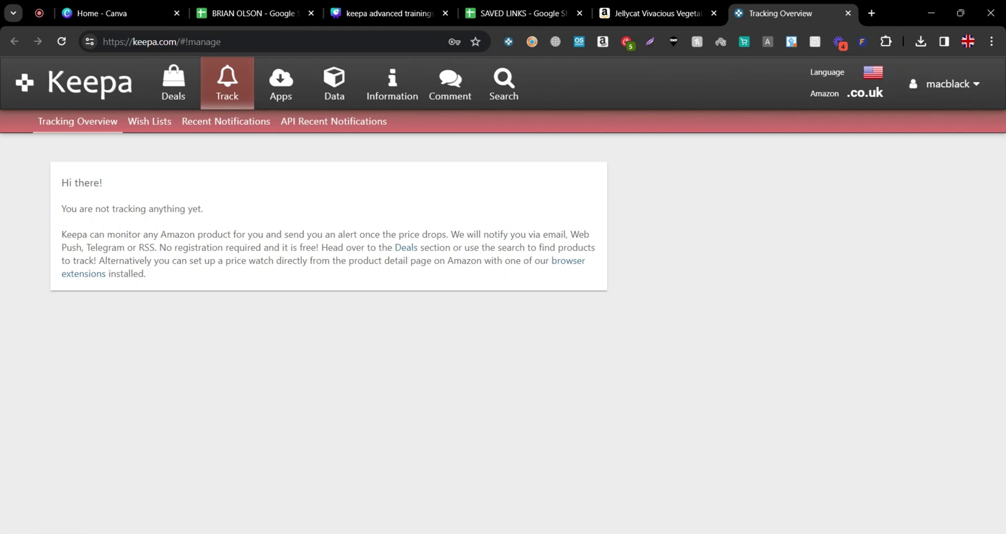
# Open Keepa's Product Finder from the Data menu and scroll down to the Sales Rank & Price filters
pyautogui.click(334, 84)
pyautogui.click(75, 124)
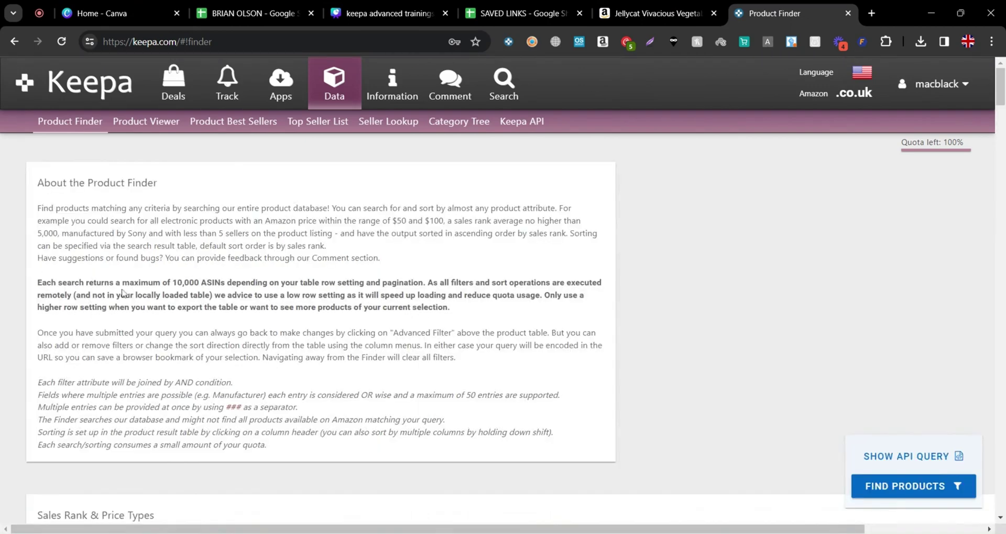
pyautogui.scroll(-7, 392, 65)
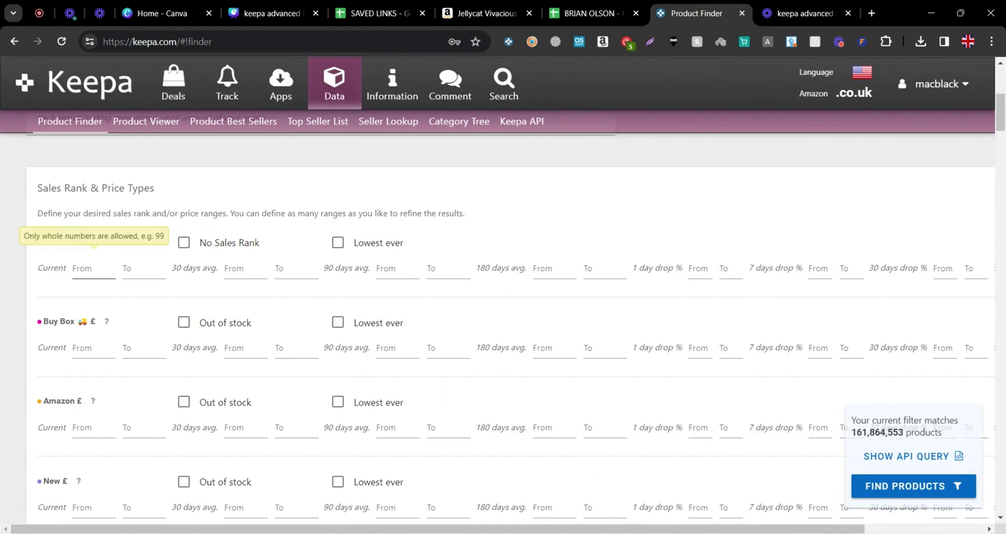
# Set the sales rank range to 10000–80000
pyautogui.click(115, 268)
pyautogui.write('10000')
pyautogui.click(134, 261)
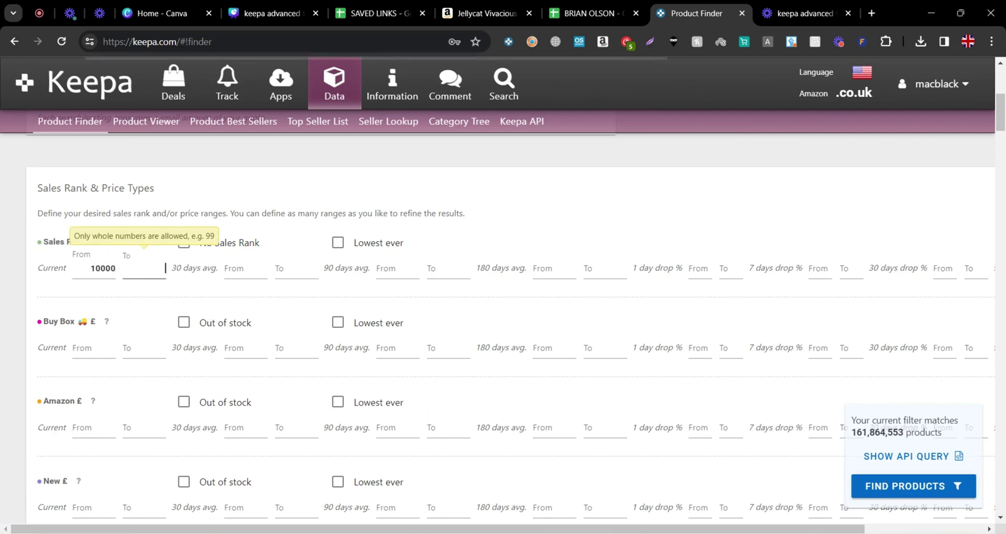
pyautogui.write('80000')
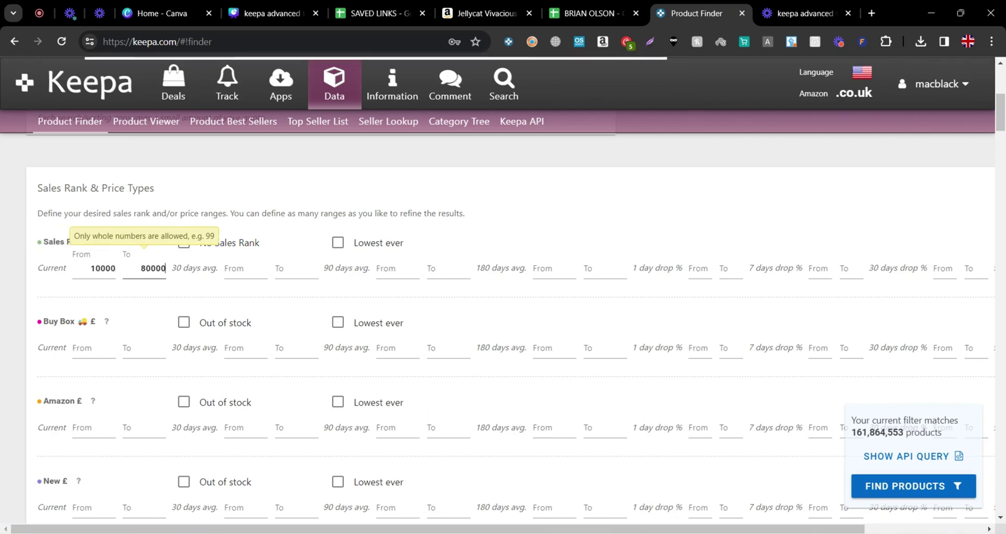
pyautogui.click(185, 278)
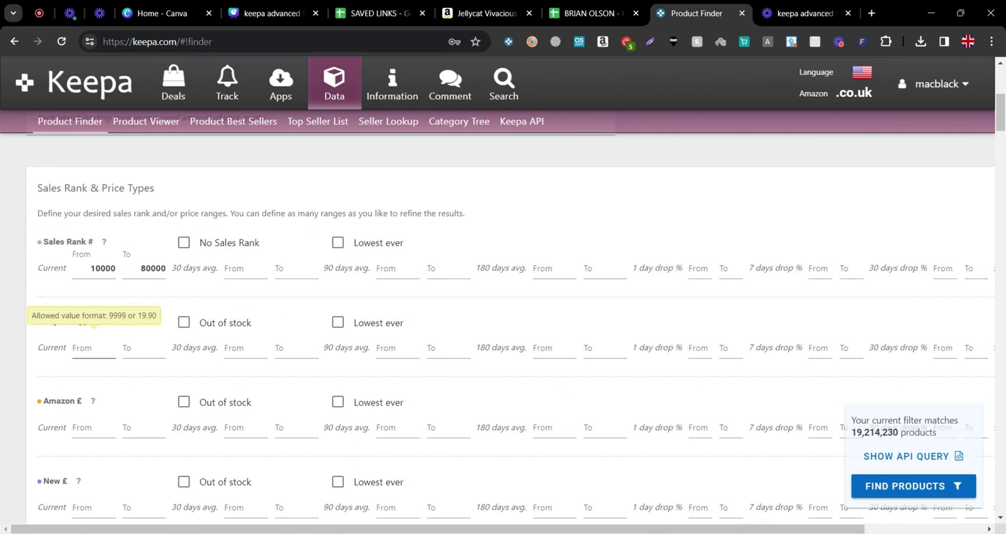
# Set a minimum Buy Box price of £13 and tick Amazon price 'Out of stock'
pyautogui.scroll(-1, 62, 338)
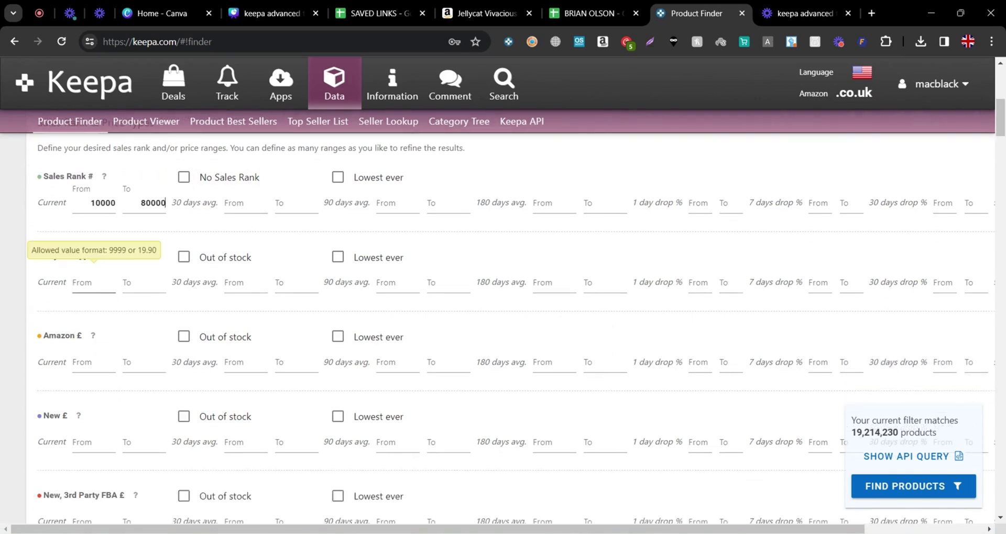
pyautogui.click(93, 283)
pyautogui.write('13')
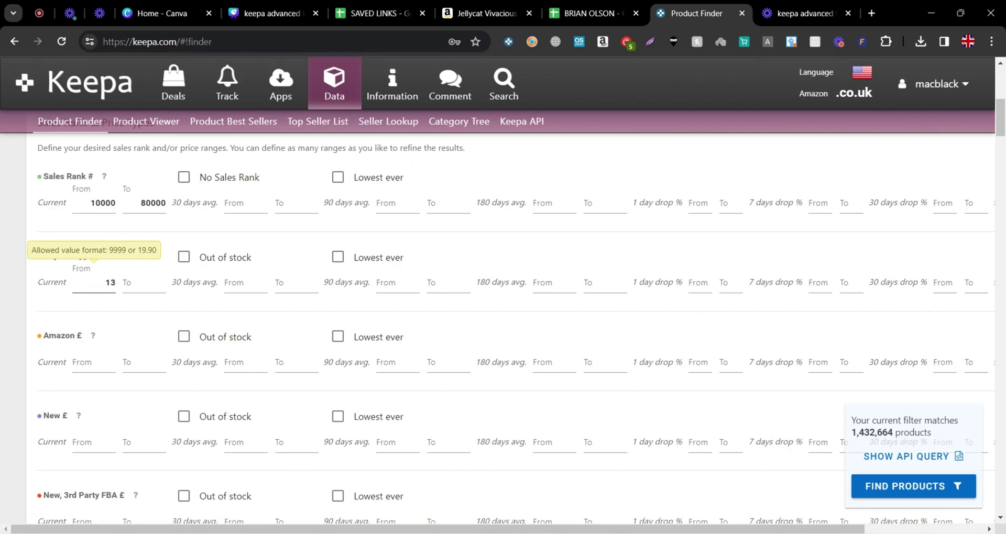
pyautogui.scroll(-1, 105, 346)
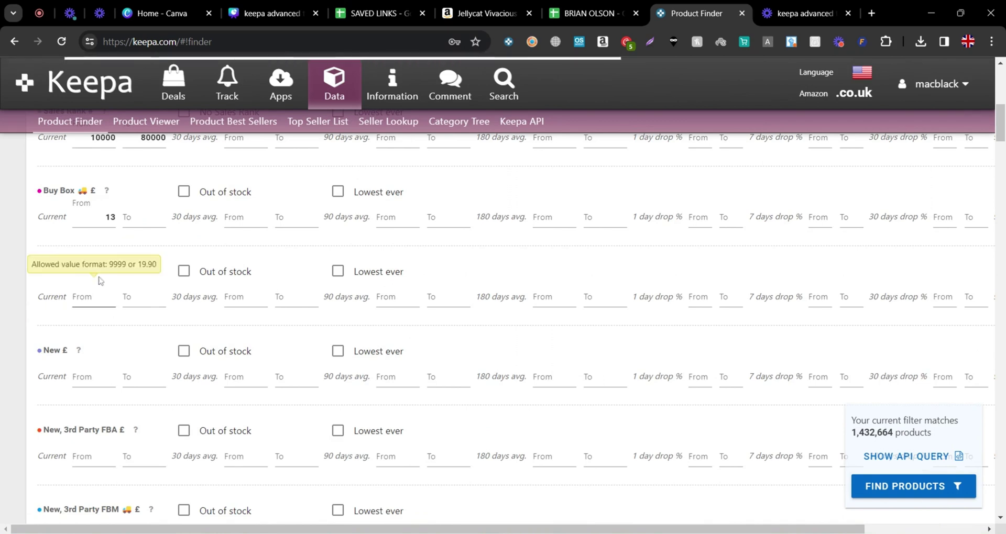
pyautogui.click(188, 275)
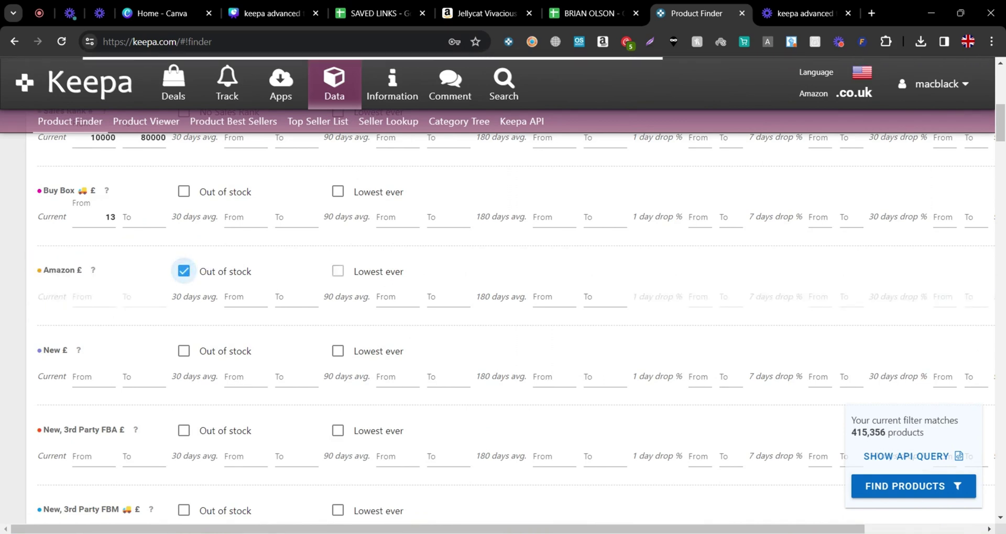
pyautogui.scroll(-15, 176, 325)
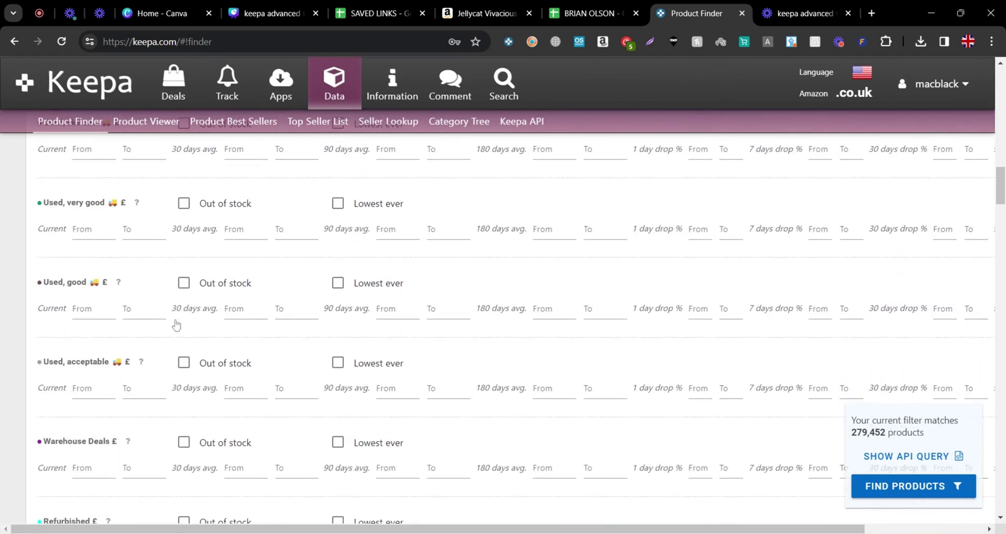
# Limit the current New Offer Count to a range of 3 to 15
pyautogui.scroll(-9, 176, 325)
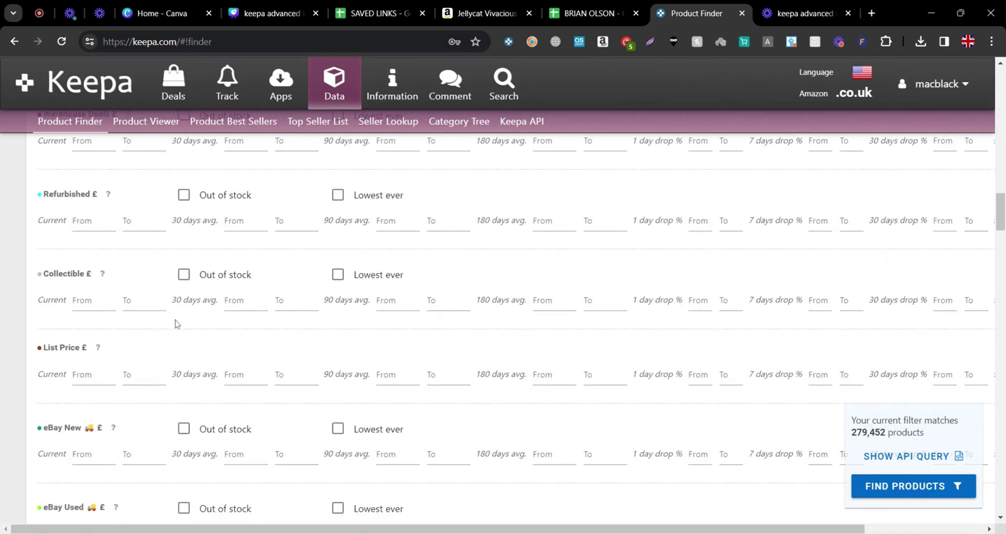
pyautogui.scroll(-12, 176, 324)
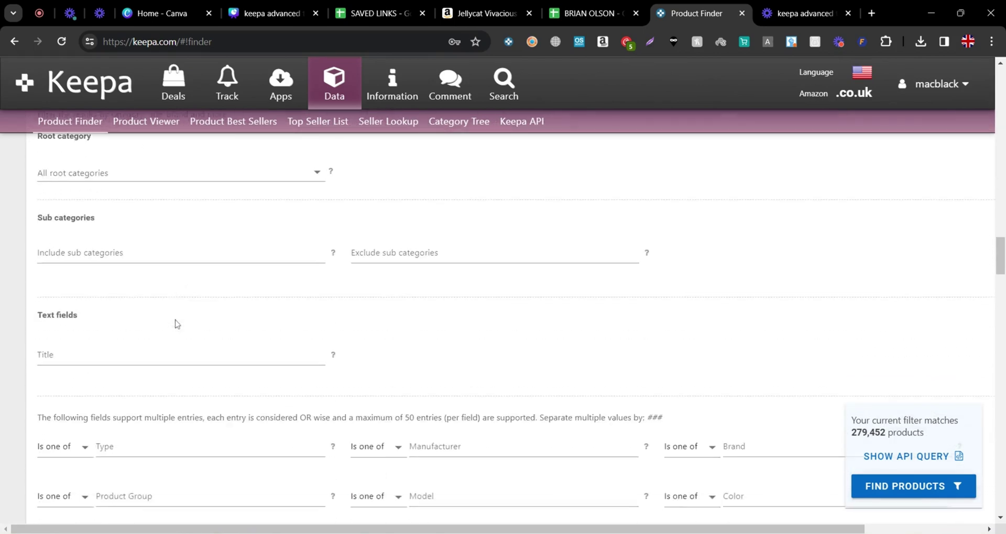
pyautogui.scroll(-4, 176, 324)
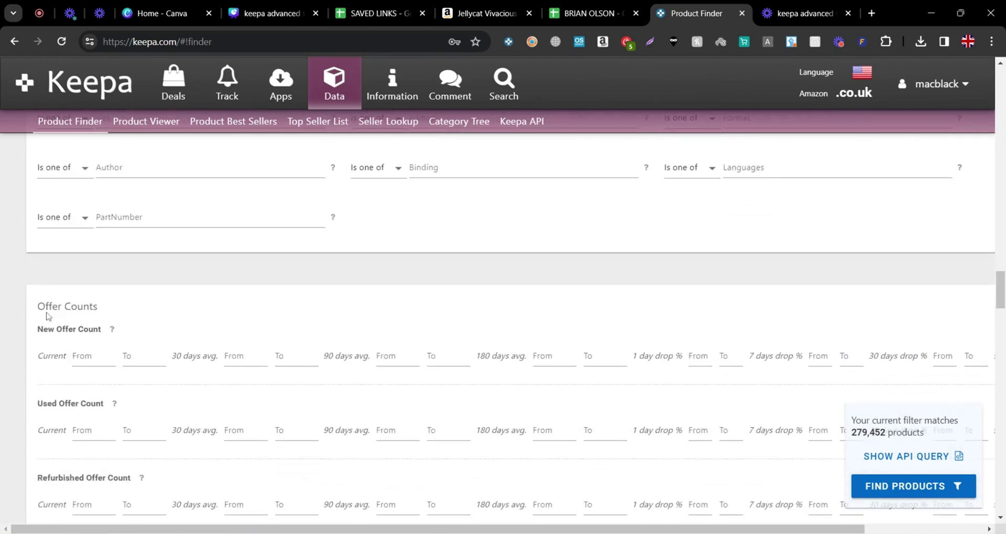
pyautogui.moveTo(37, 329); pyautogui.dragTo(104, 329)
pyautogui.click(209, 312)
pyautogui.click(92, 357)
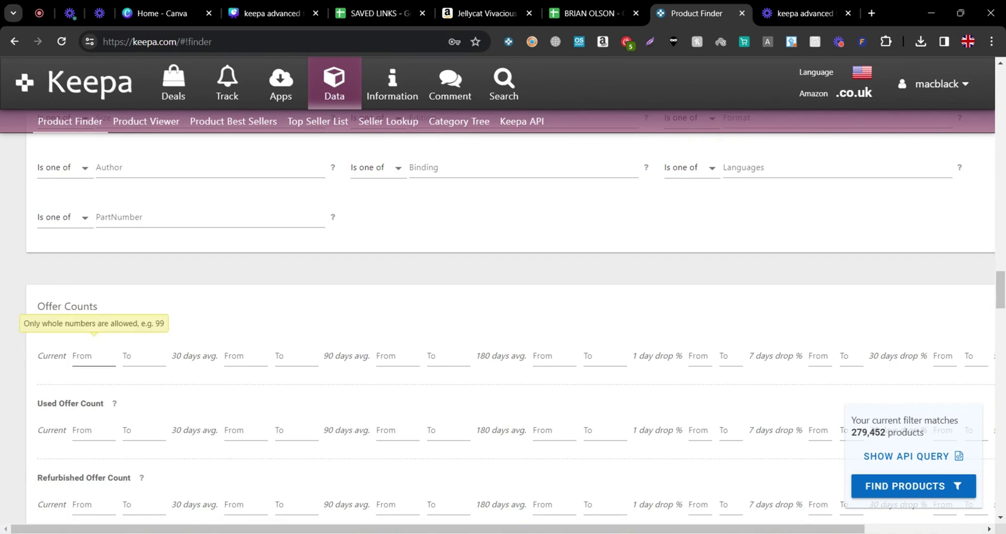
pyautogui.click(93, 371)
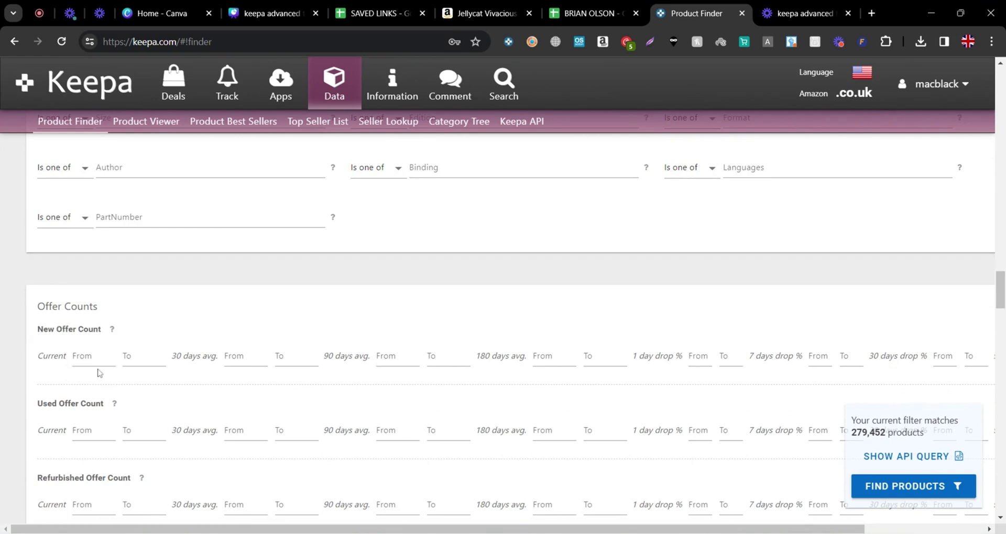
pyautogui.click(95, 358)
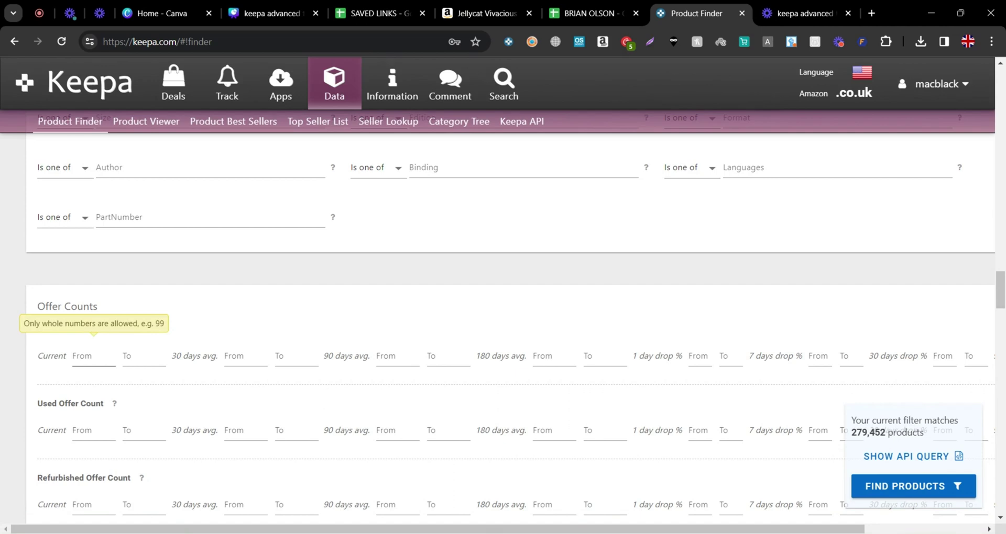
pyautogui.click(96, 358)
pyautogui.write('3')
pyautogui.press('Tab')
pyautogui.write('15')
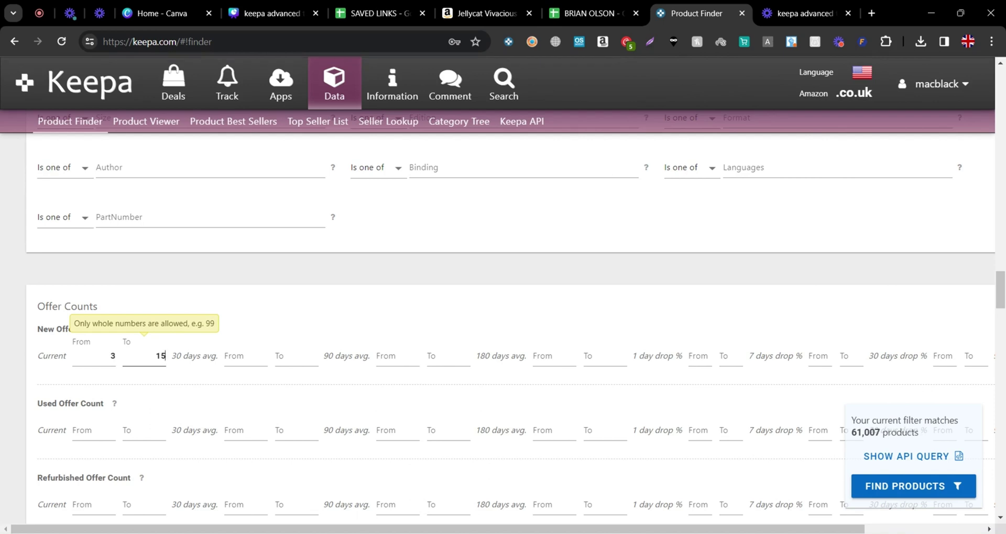
pyautogui.click(115, 356)
# Commit the 15 maximum new offer count so the filter matches 58,842 products
pyautogui.click(259, 333)
# Set the Buy Box seller filter to '3rd Party' and move down to the Seller filter
pyautogui.click(212, 334)
pyautogui.scroll(-7, 202, 378)
pyautogui.scroll(-3, 201, 389)
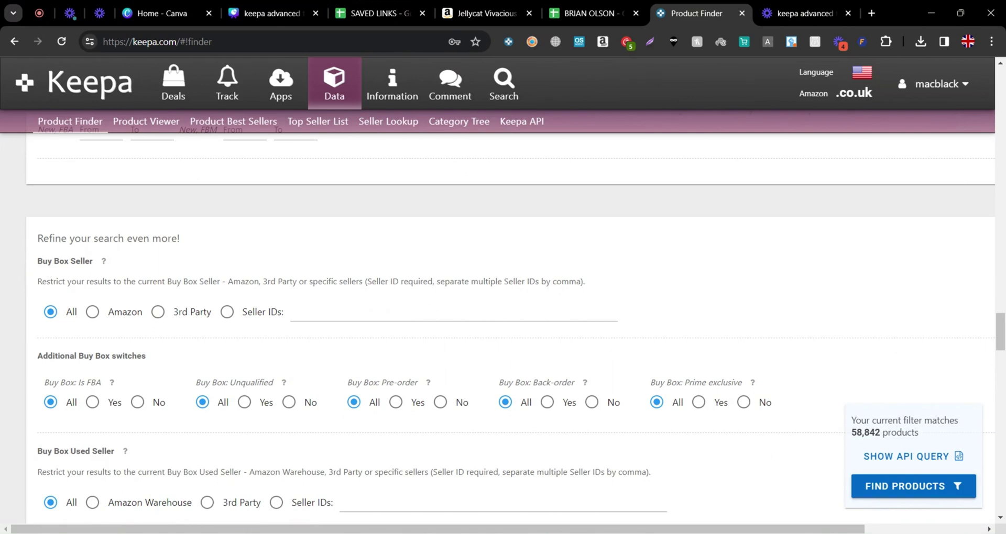
pyautogui.click(156, 321)
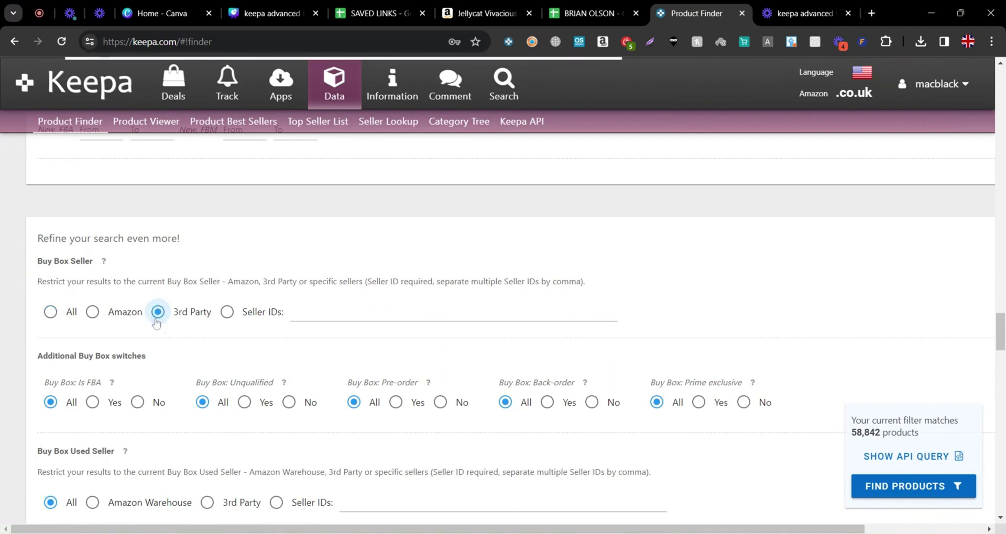
pyautogui.scroll(-8, 152, 335)
pyautogui.scroll(-4, 150, 341)
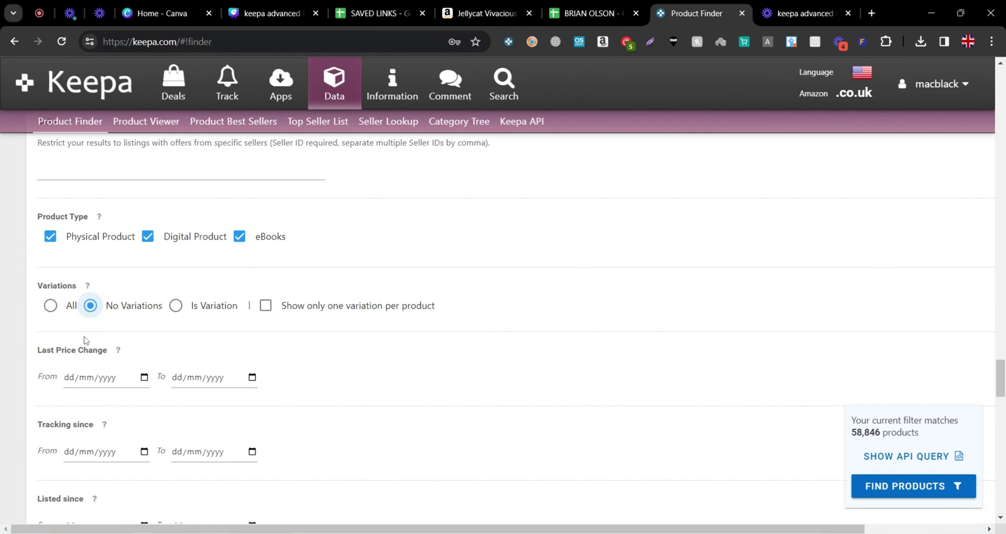
pyautogui.scroll(3, 147, 388)
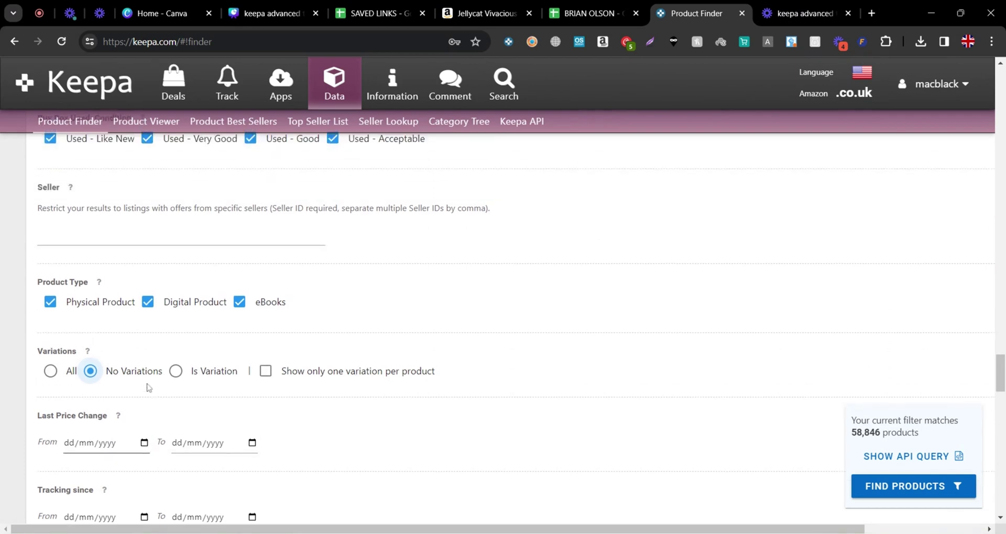
pyautogui.moveTo(42, 252); pyautogui.dragTo(78, 253)
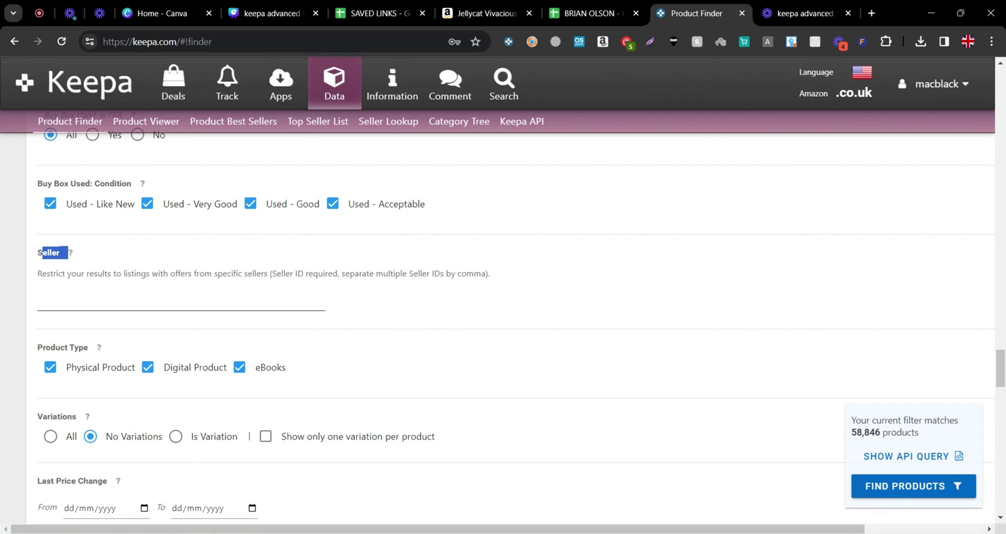
# Copy the comma-joined seller IDs from spreadsheet cell D2 and return to Keepa's Seller field
pyautogui.click(158, 255)
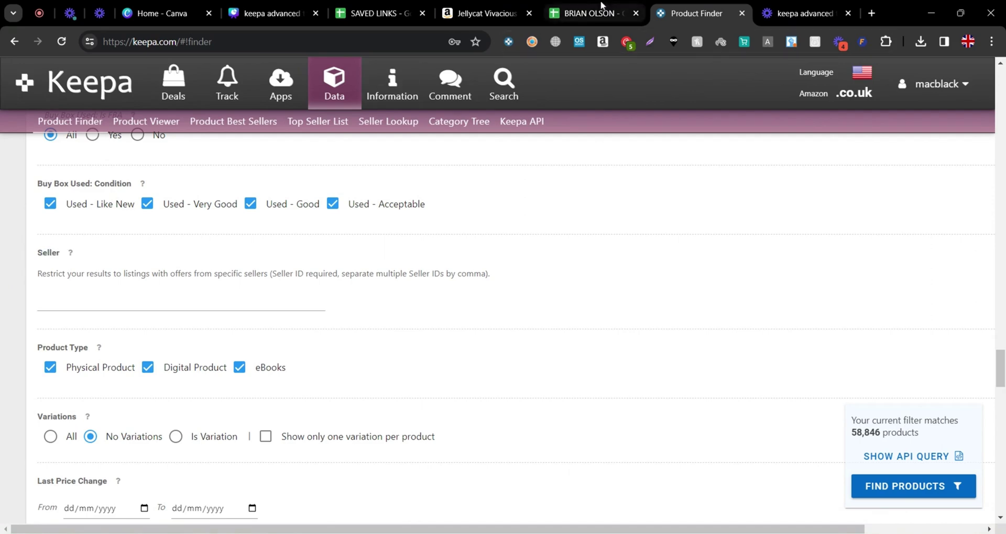
pyautogui.click(601, 5)
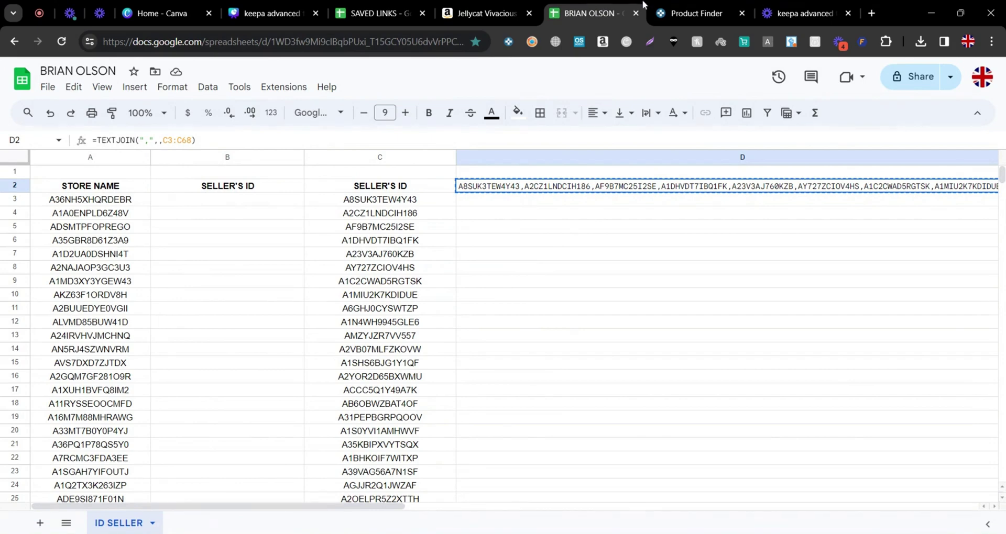
pyautogui.click(697, 13)
pyautogui.click(283, 301)
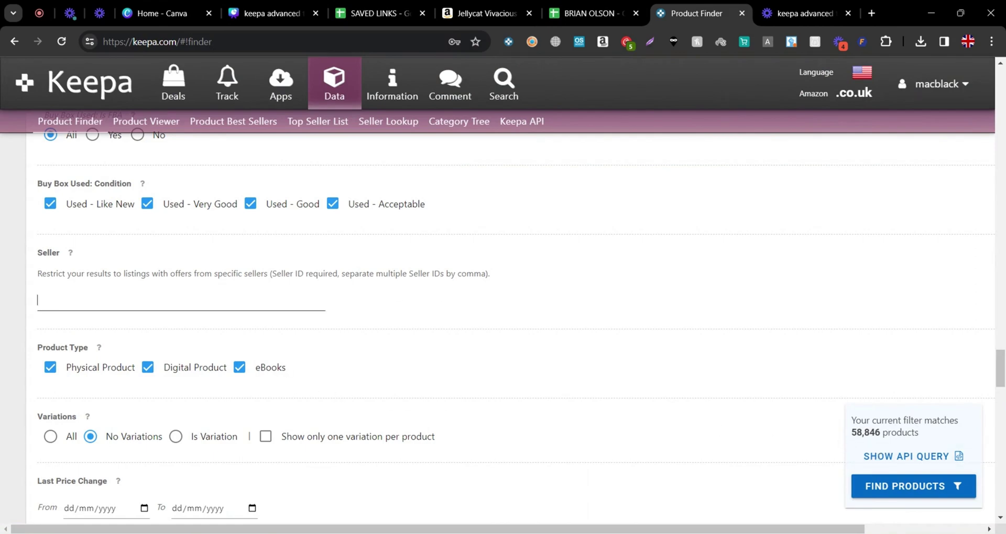
# Paste the seller IDs into the Seller filter and run Find Products, returning 329 products
pyautogui.hotkey('ctrl', 'v')
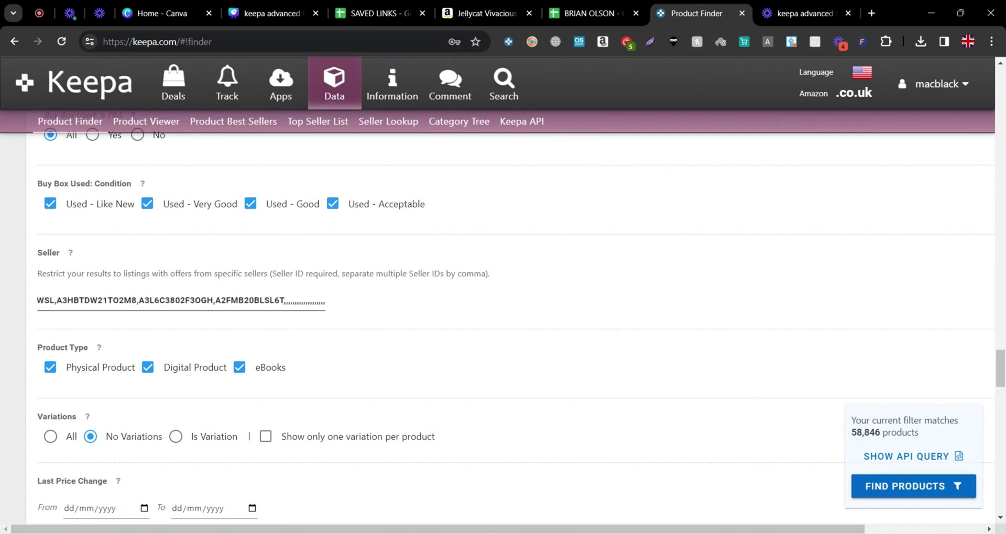
pyautogui.click(392, 325)
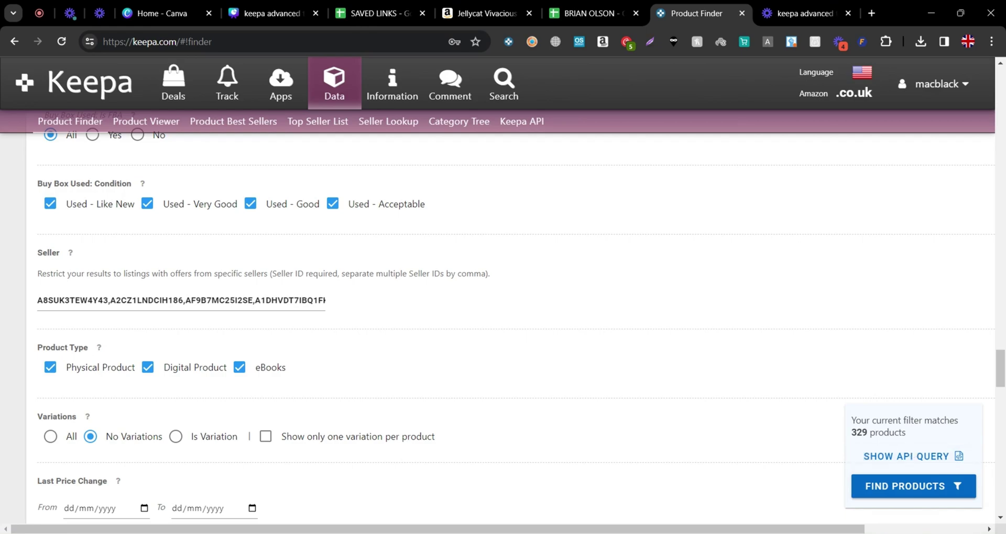
pyautogui.scroll(10, 333, 348)
pyautogui.scroll(-9, 285, 316)
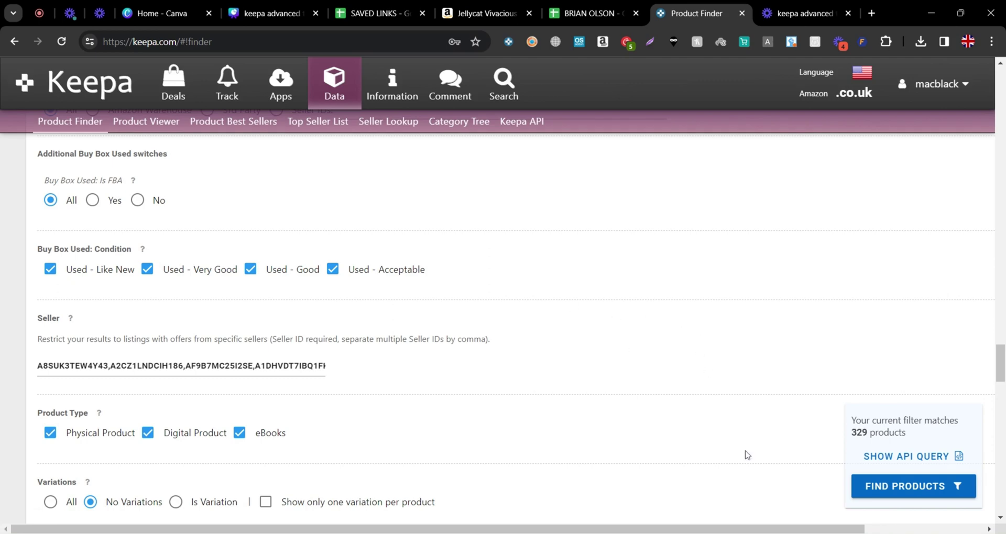
pyautogui.click(894, 490)
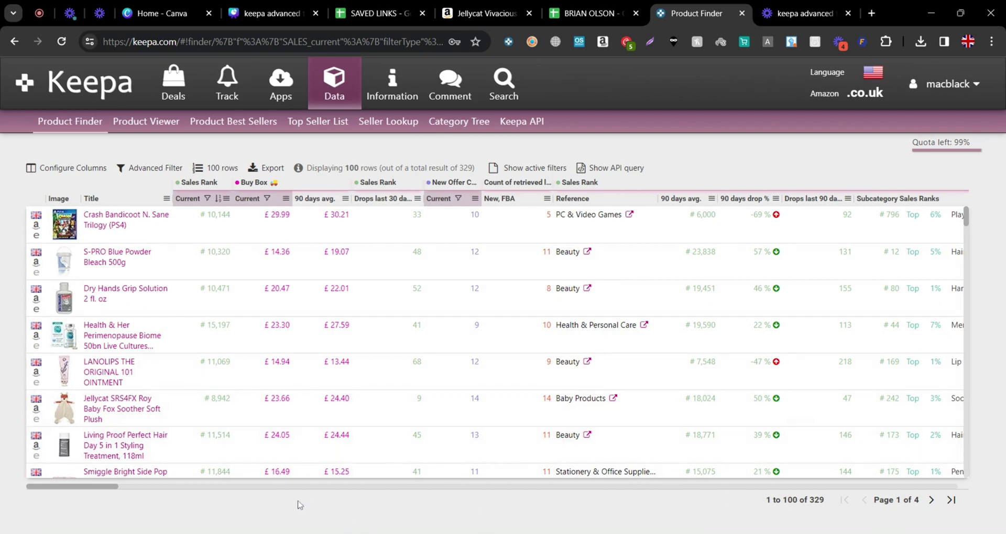
pyautogui.scroll(-4, 225, 378)
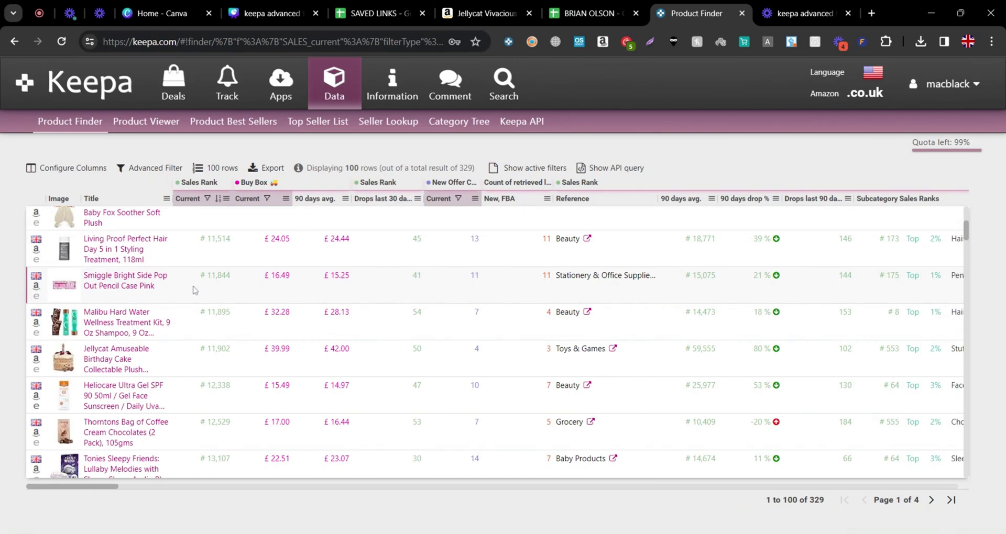
pyautogui.moveTo(157, 292)
pyautogui.moveTo(160, 366)
pyautogui.scroll(4, 201, 346)
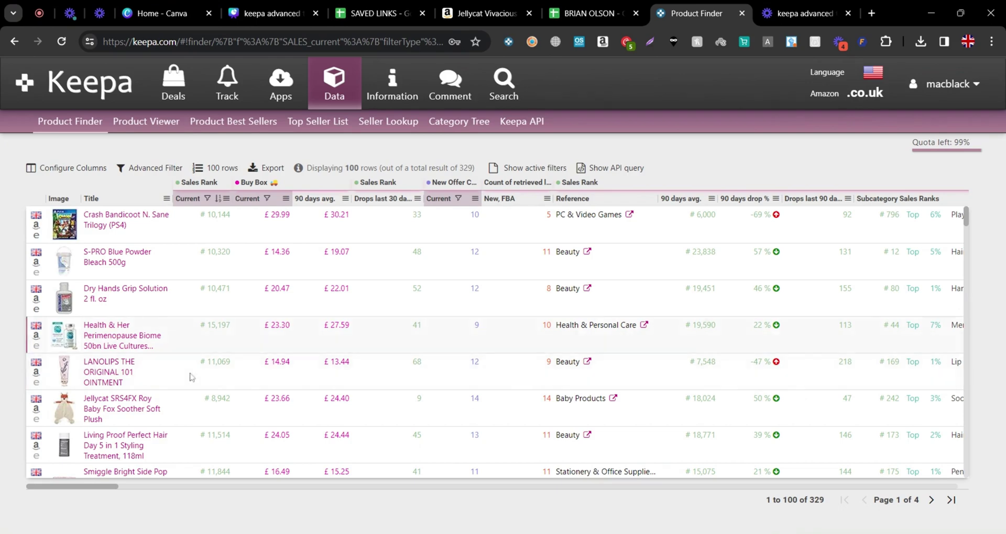
pyautogui.moveTo(171, 341)
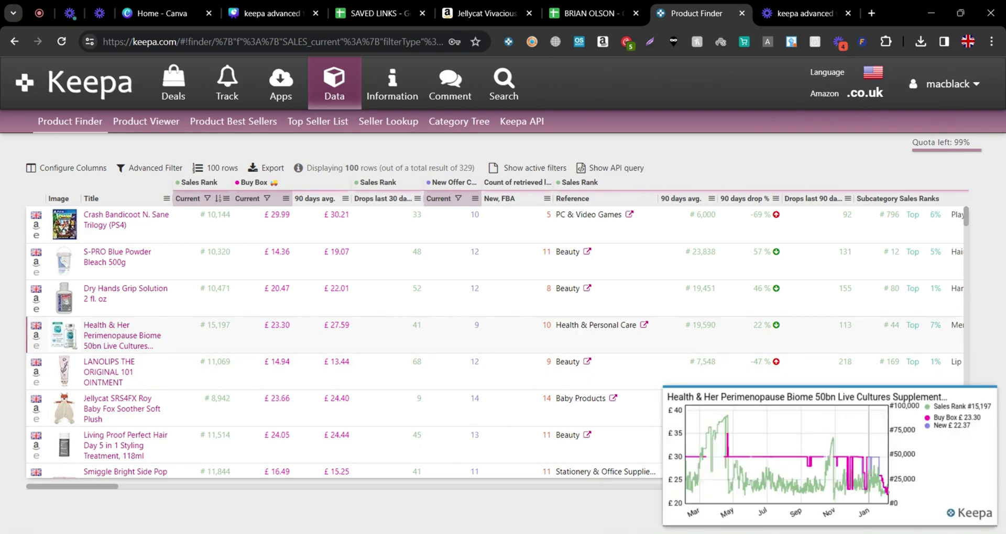
# Open the Amazon page for the second result, S-PRO Blue Powder Bleach 500g, in a new tab
pyautogui.moveTo(125, 264)
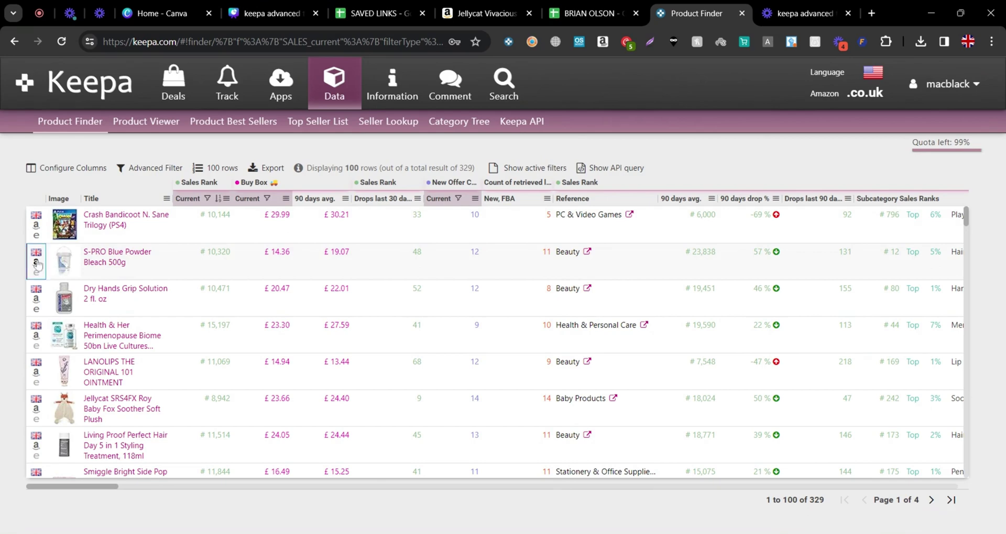
pyautogui.click(37, 263)
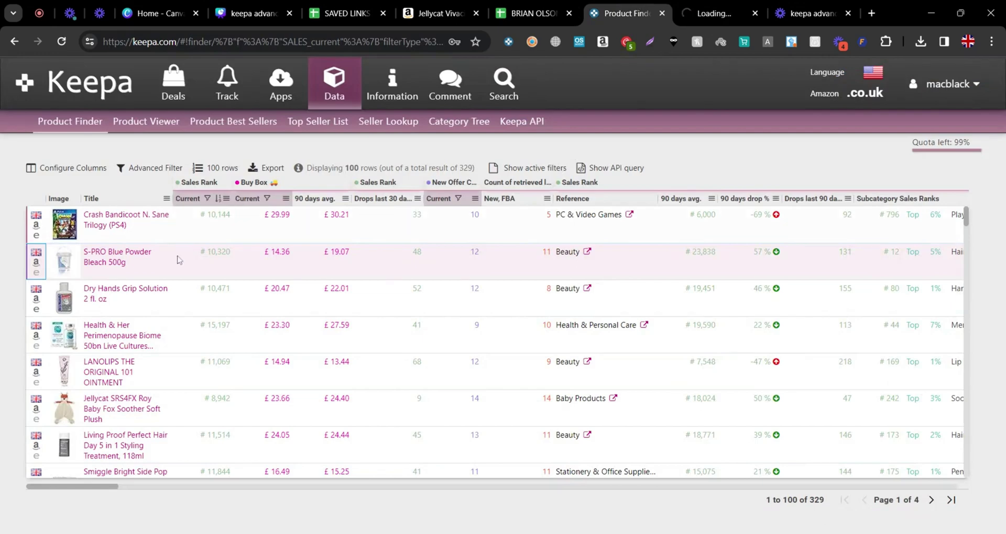
# Open the Dry Hands Grip Solution and Health & Her Amazon pages in new tabs
pyautogui.moveTo(105, 291)
pyautogui.moveTo(55, 307)
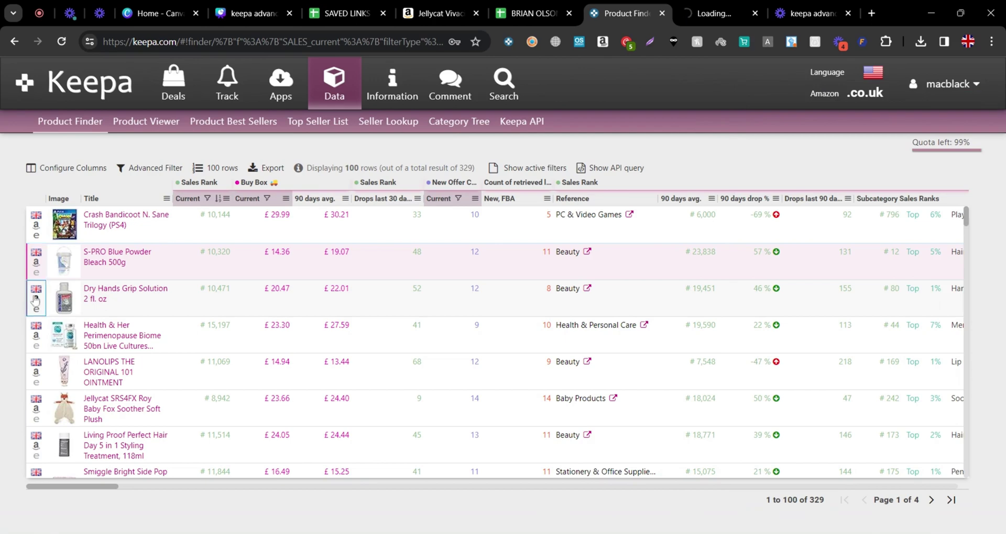
pyautogui.click(35, 298)
pyautogui.click(565, 13)
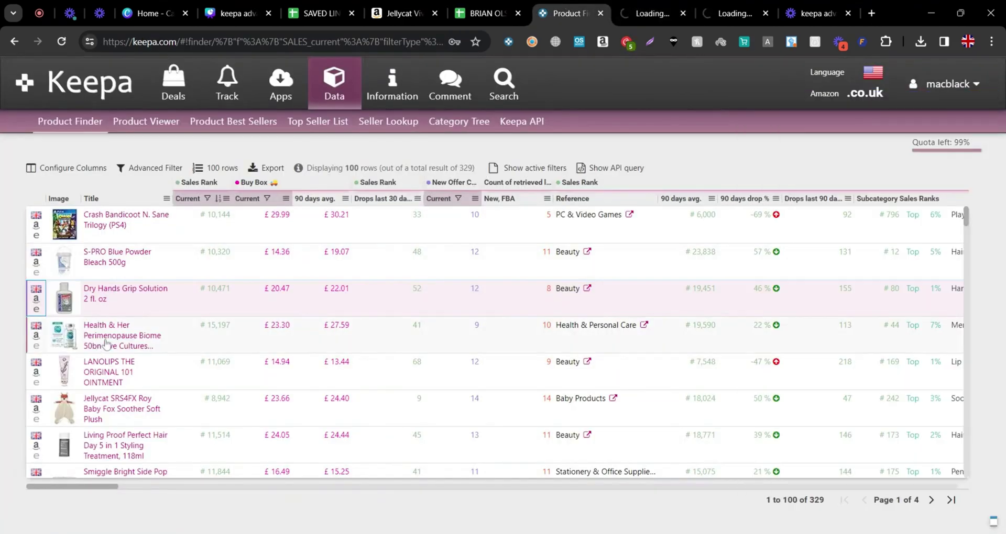
pyautogui.moveTo(107, 344)
pyautogui.click(75, 343)
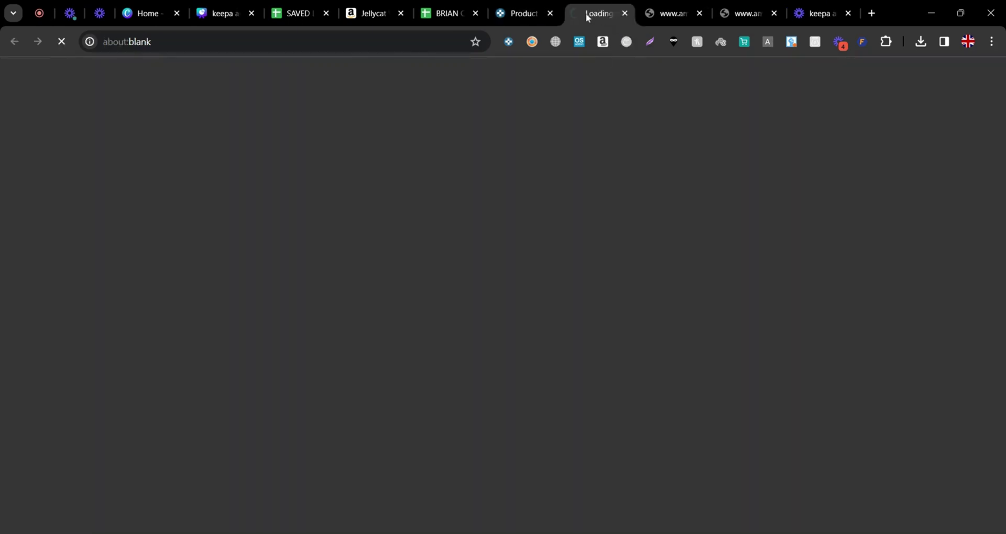
pyautogui.click(518, 8)
pyautogui.moveTo(93, 336)
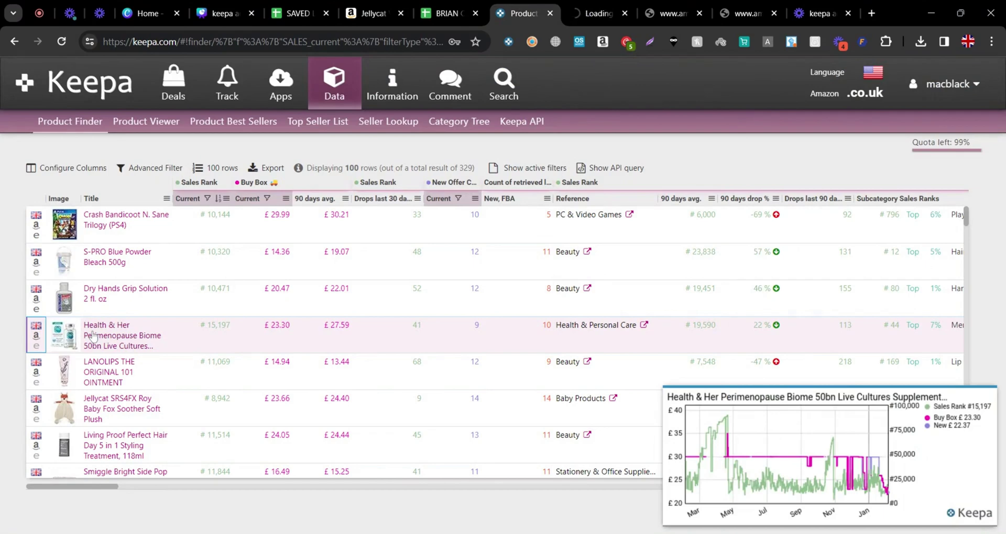
pyautogui.moveTo(93, 376)
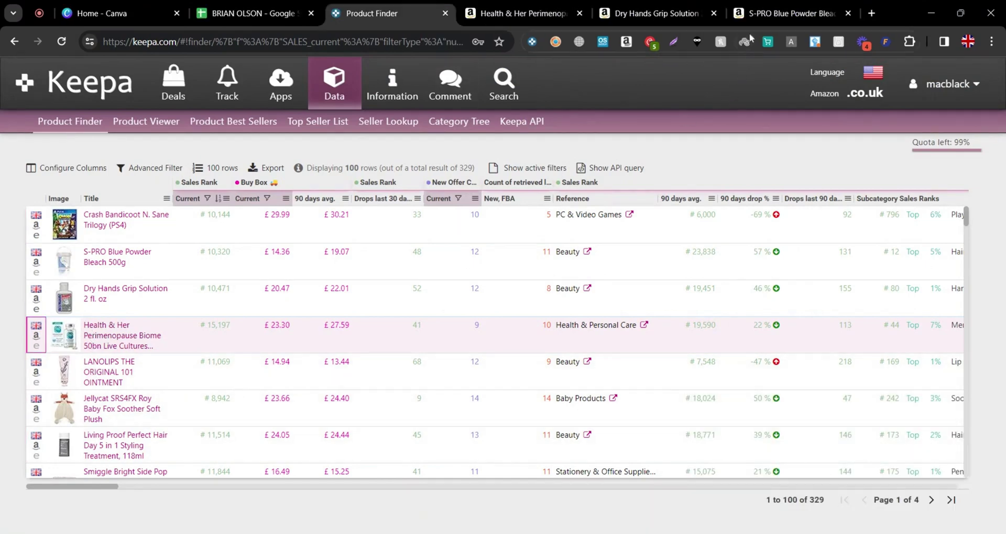
# Switch to the S-PRO listing and view its Keepa price history for a year, then three months
pyautogui.click(755, 11)
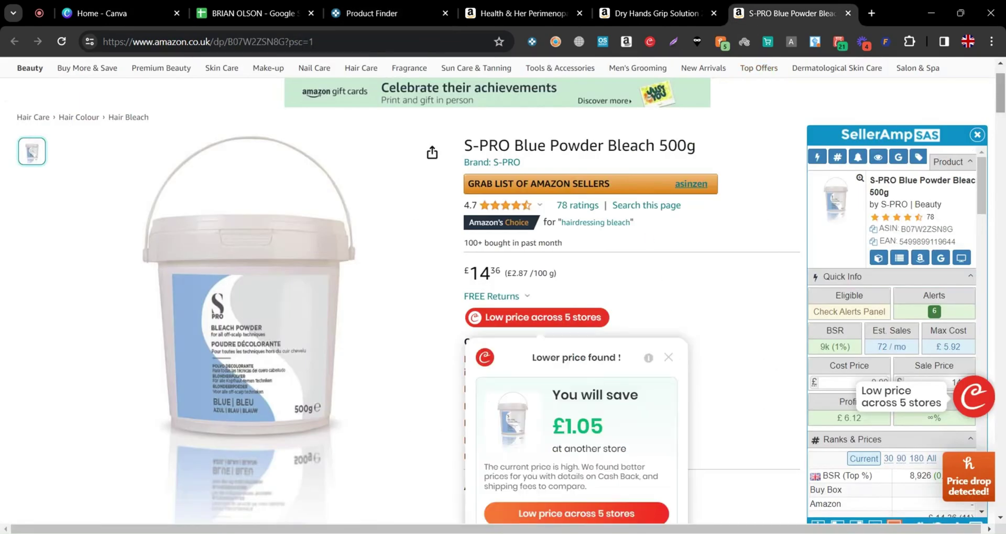
pyautogui.scroll(-3, 752, 312)
pyautogui.click(675, 170)
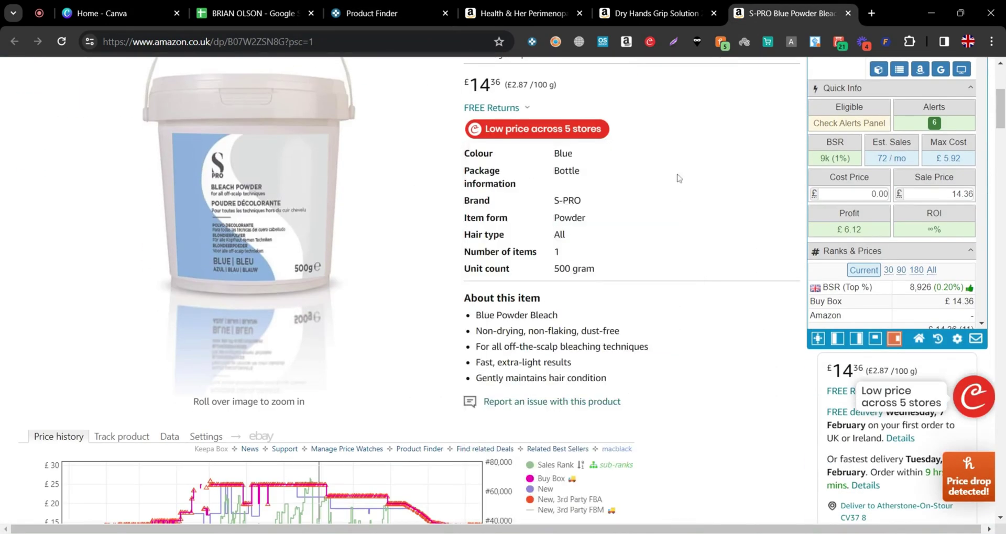
pyautogui.scroll(-5, 676, 173)
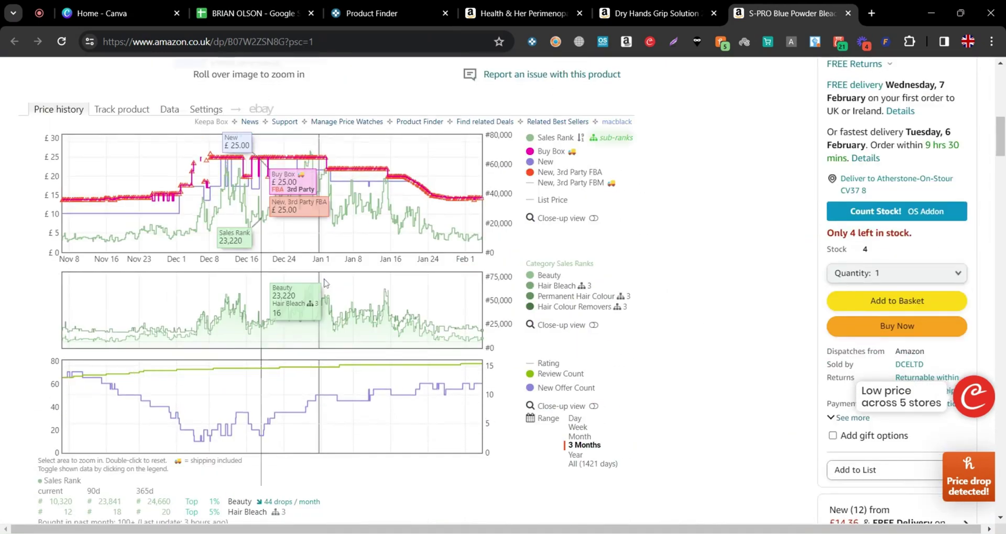
pyautogui.click(576, 454)
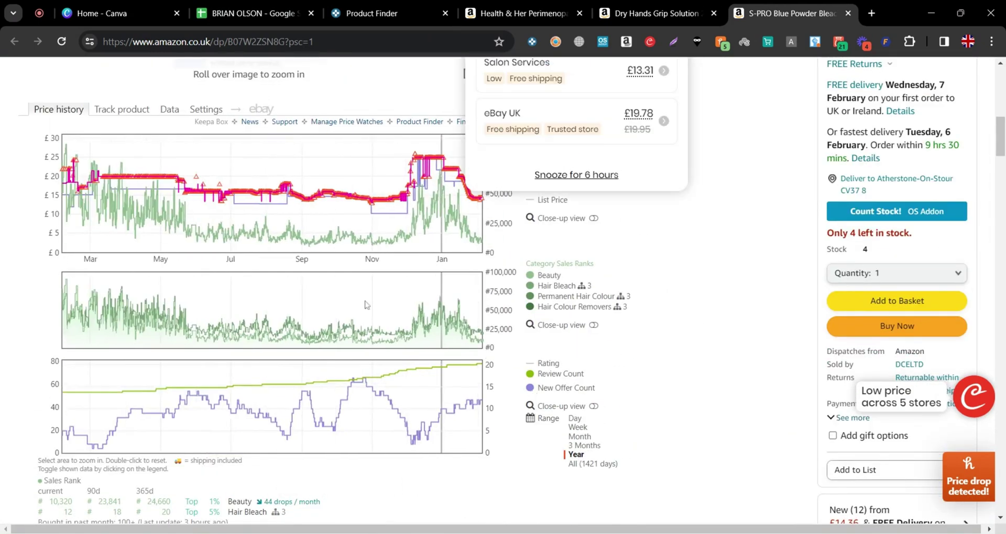
pyautogui.click(582, 445)
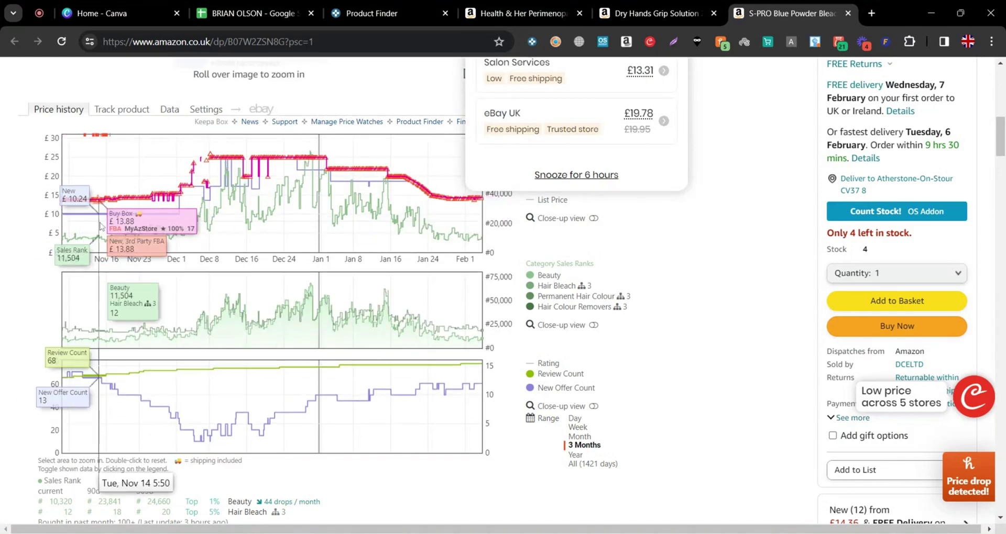
# Close the price comparison popup and check the £14.36 price, 12 new offers and £6.12 SellerAmp profit
pyautogui.scroll(4, 626, 231)
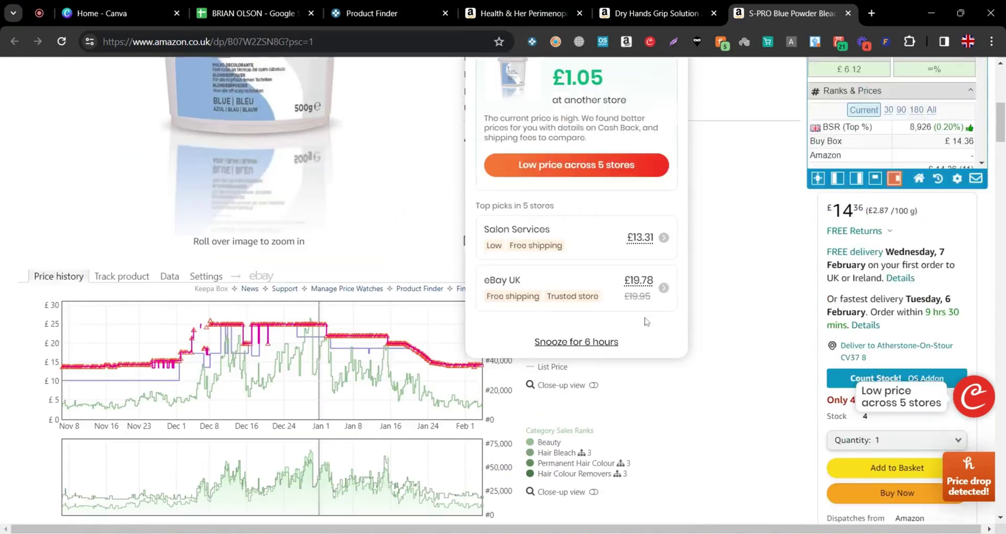
pyautogui.scroll(-4, 507, 279)
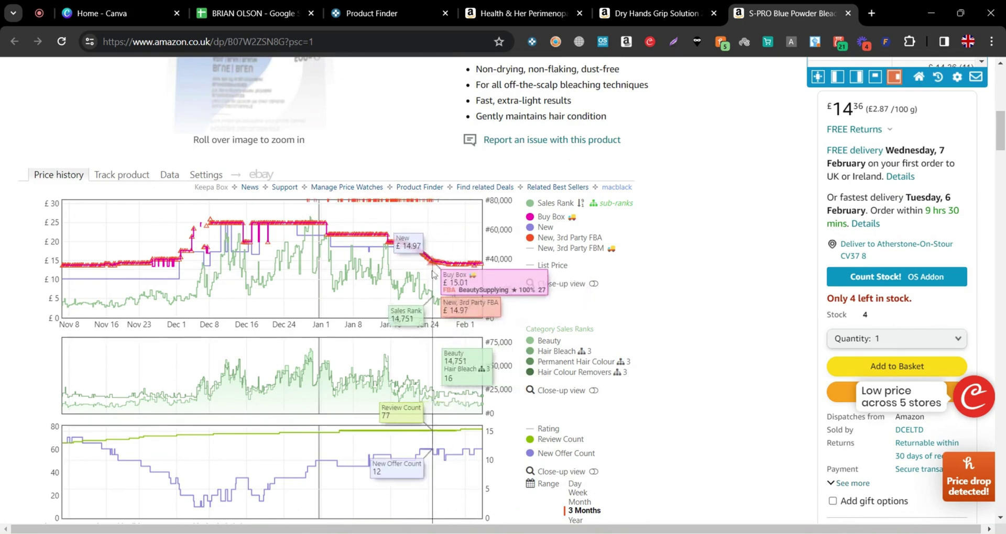
pyautogui.scroll(-1, 433, 274)
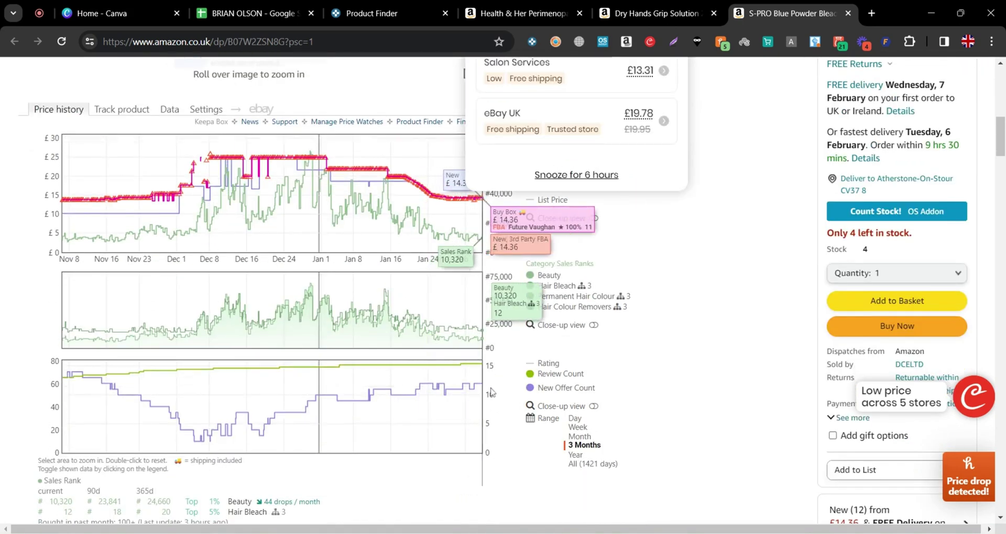
pyautogui.scroll(5, 596, 424)
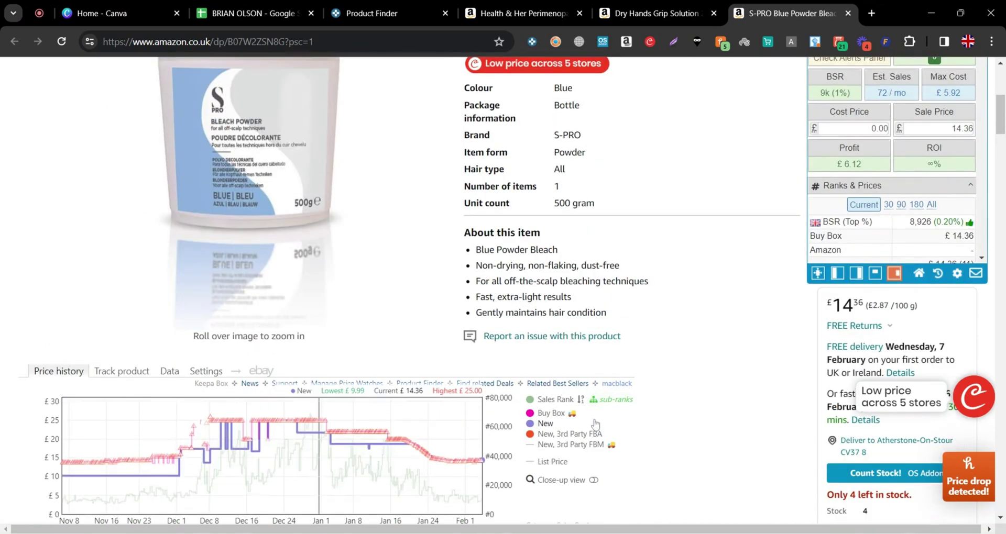
pyautogui.scroll(4, 596, 425)
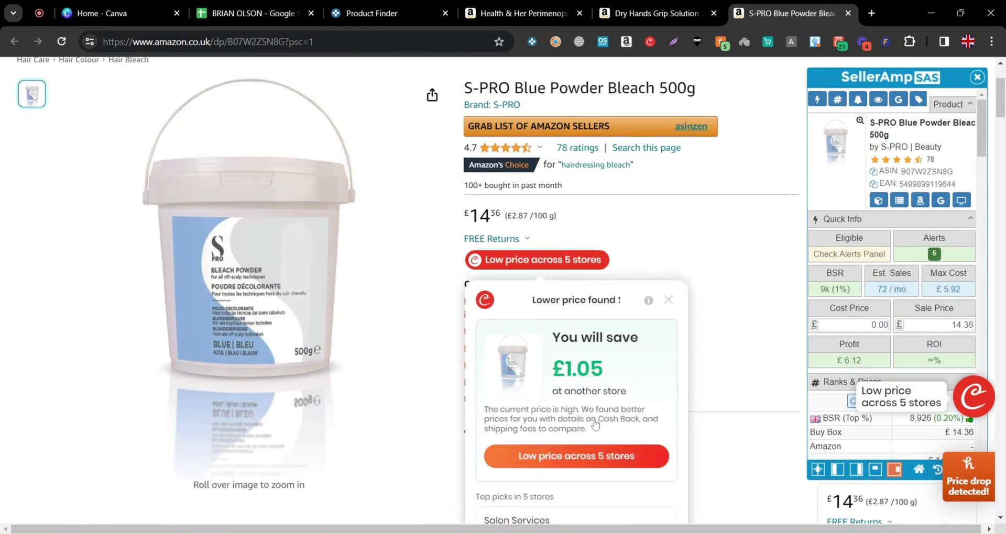
pyautogui.click(667, 299)
pyautogui.scroll(-6, 885, 265)
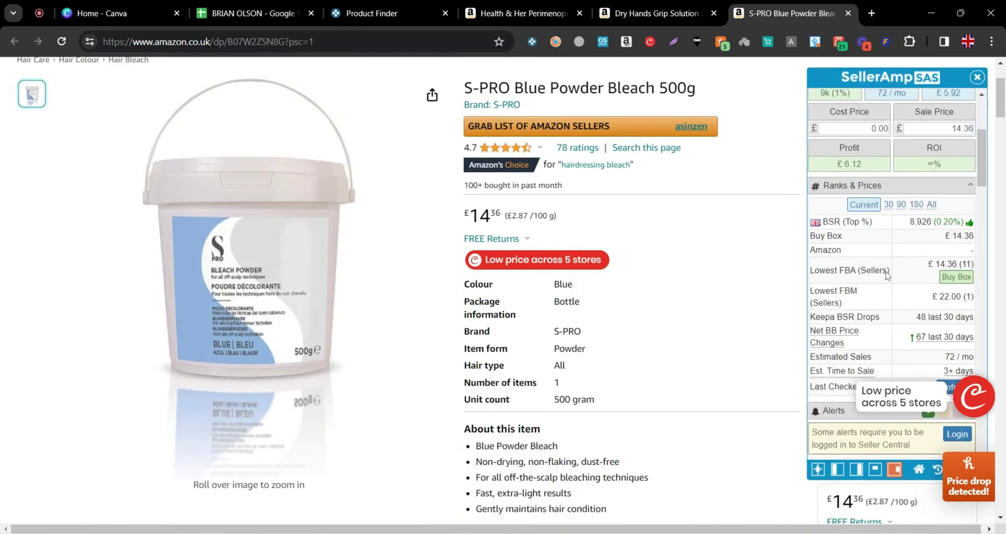
pyautogui.scroll(8, 884, 313)
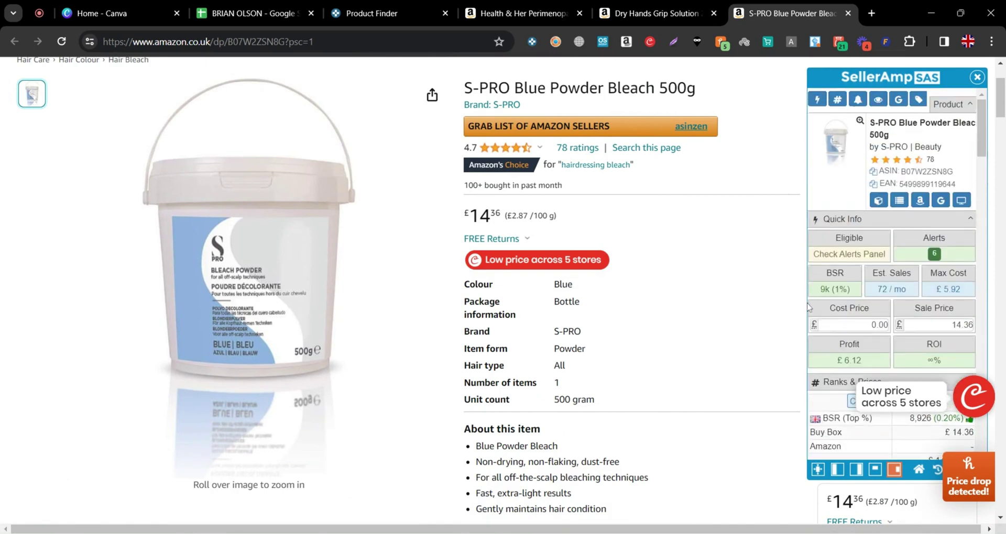
# Google the S-PRO bleach and compare Sally Beauty's £20.99 against the Amazon 500g listing
pyautogui.click(940, 200)
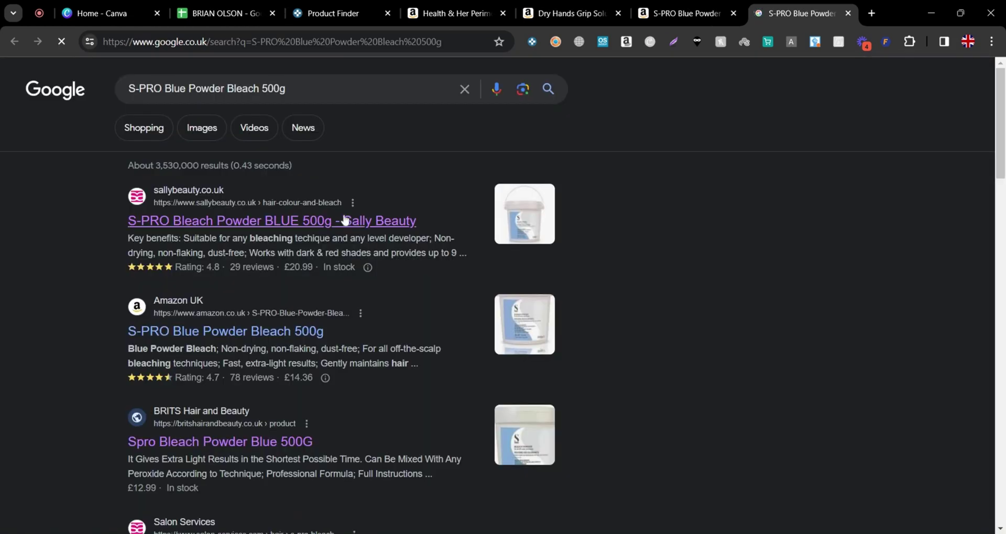
pyautogui.moveTo(281, 267); pyautogui.dragTo(332, 268)
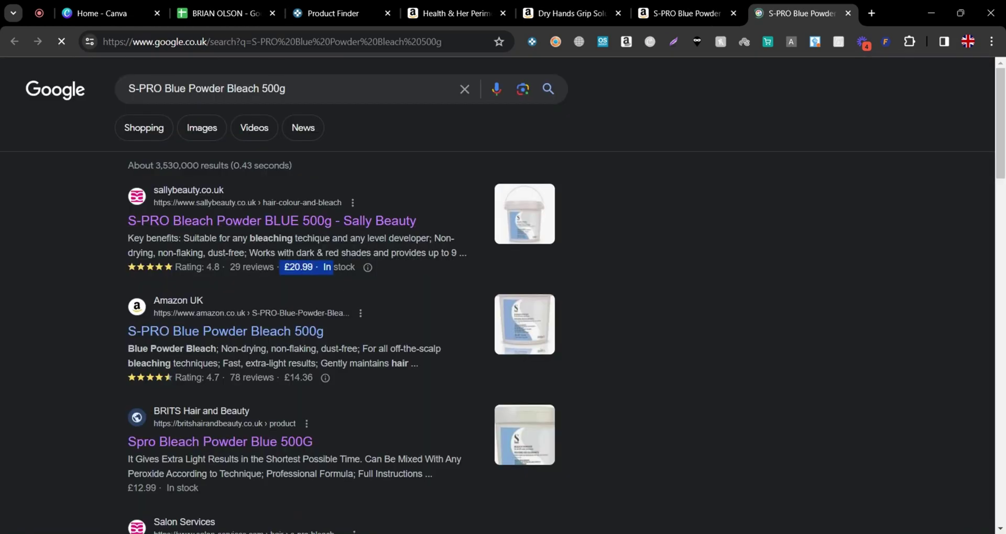
pyautogui.click(685, 4)
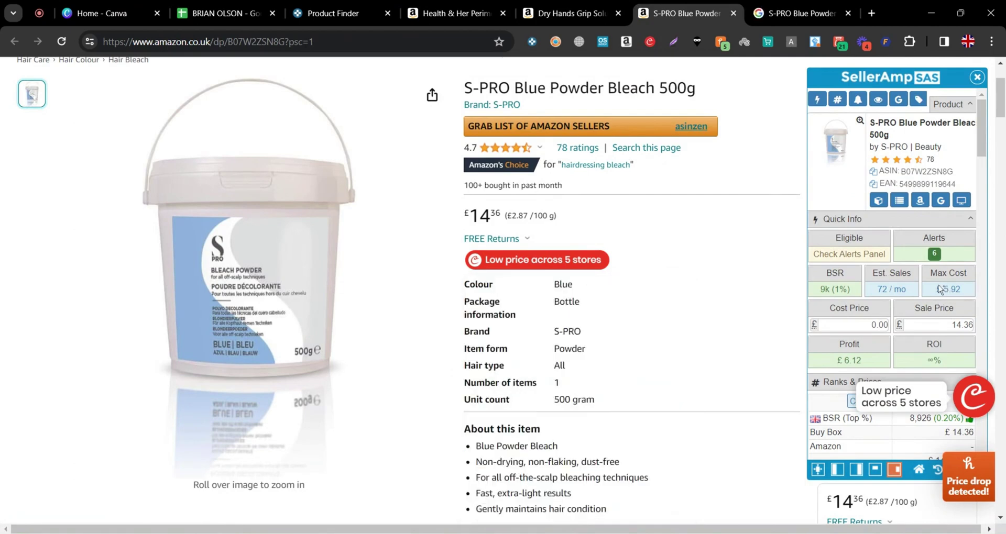
pyautogui.doubleClick(676, 88)
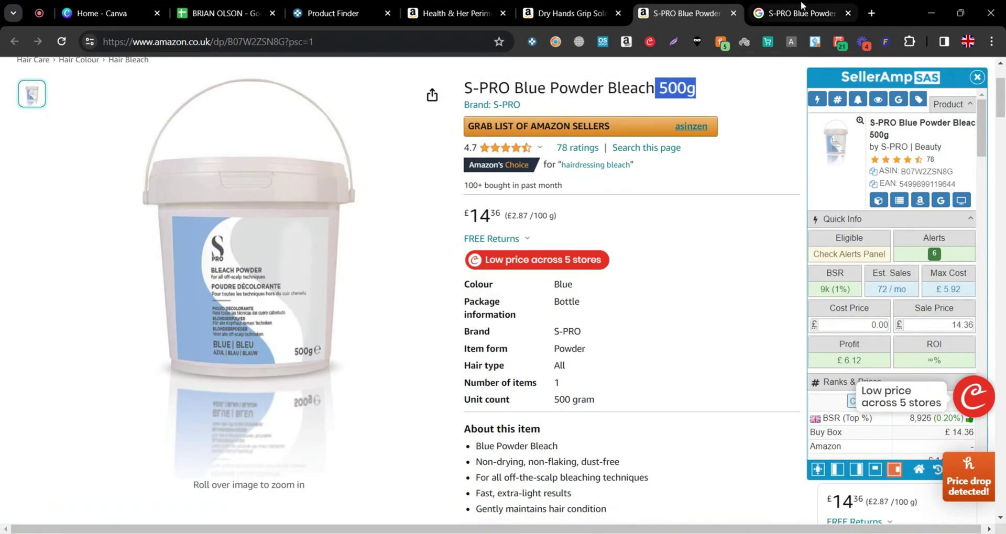
pyautogui.click(794, 13)
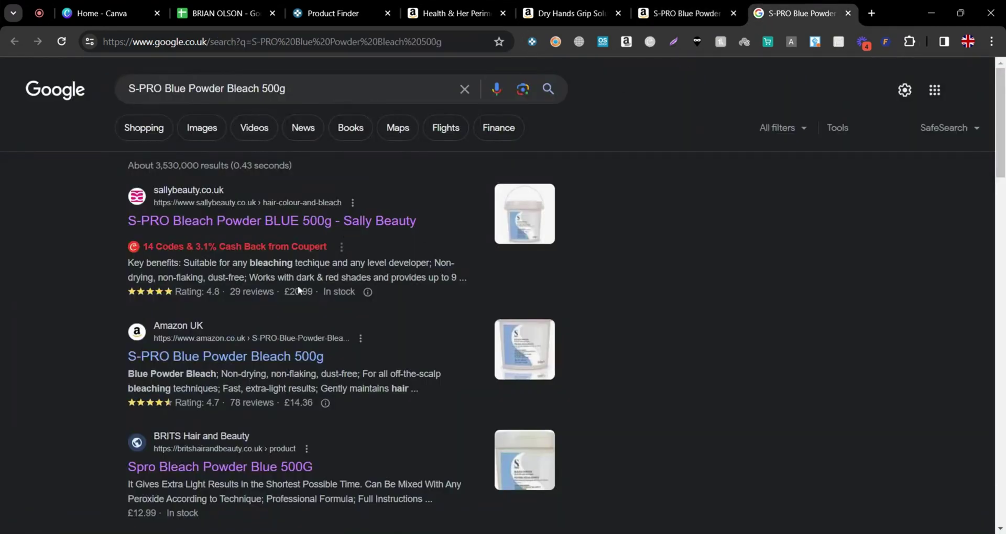
# Find BRITS Hair and Beauty's £12.99 price further down the Google results
pyautogui.scroll(-3, 320, 305)
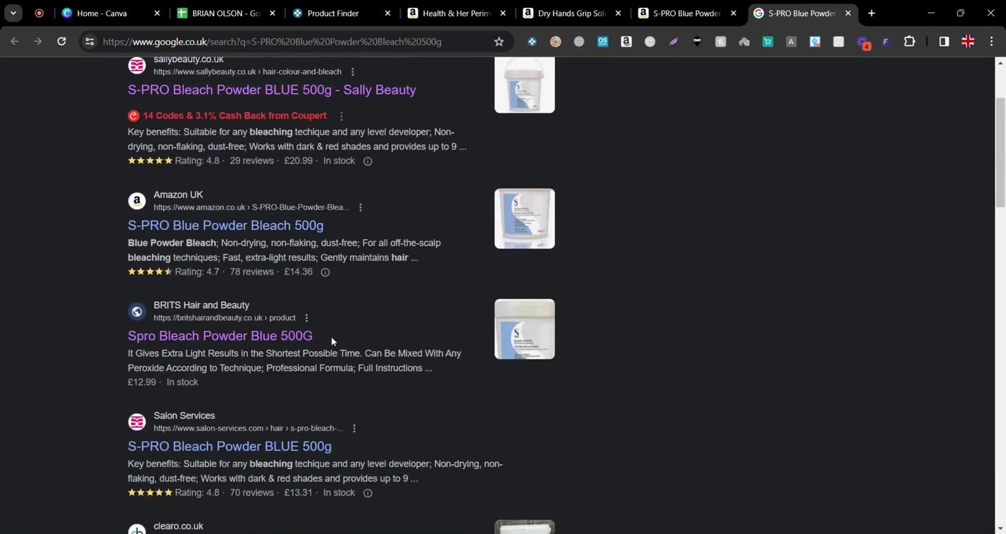
pyautogui.scroll(-3, 331, 337)
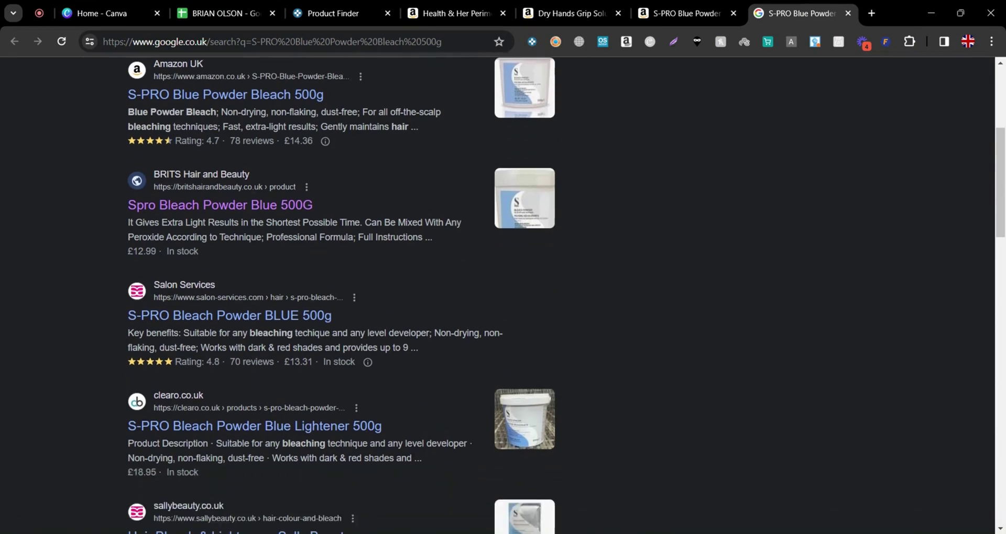
pyautogui.scroll(-1, 226, 219)
pyautogui.moveTo(128, 186); pyautogui.dragTo(156, 186)
pyautogui.moveTo(285, 297); pyautogui.dragTo(362, 297)
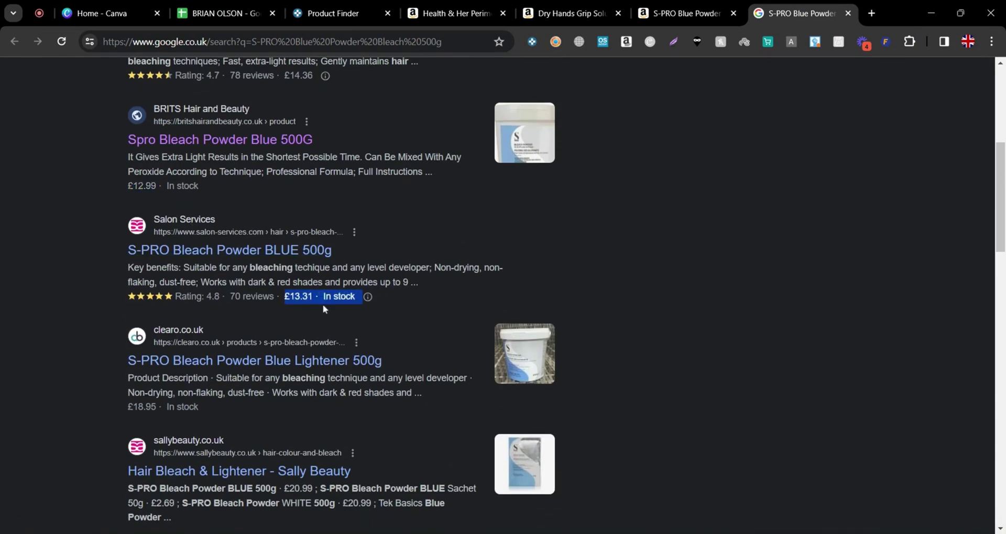
pyautogui.scroll(-1, 359, 357)
pyautogui.scroll(6, 358, 367)
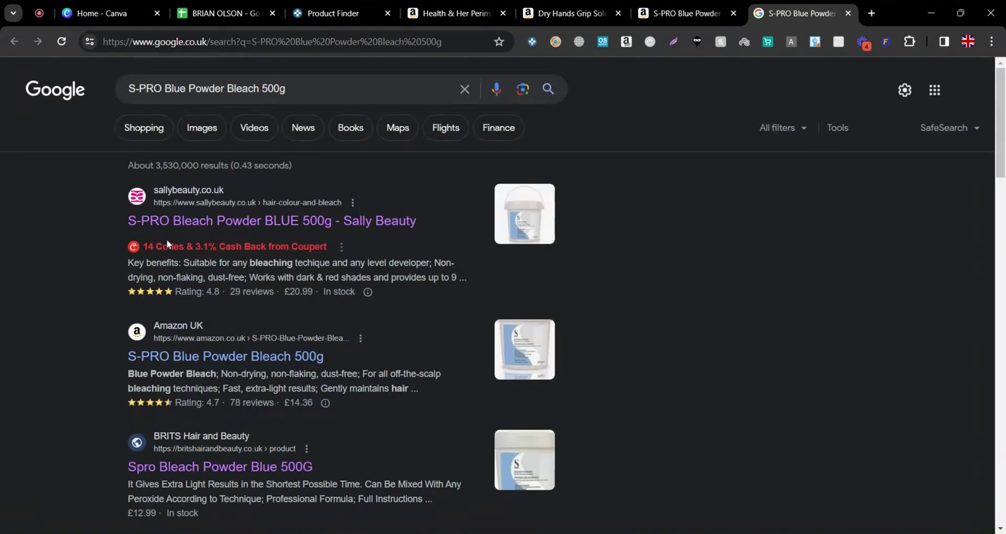
# Browse the Google Shopping prices for S-PRO Blue Powder Bleach 500g, then close that tab
pyautogui.click(152, 135)
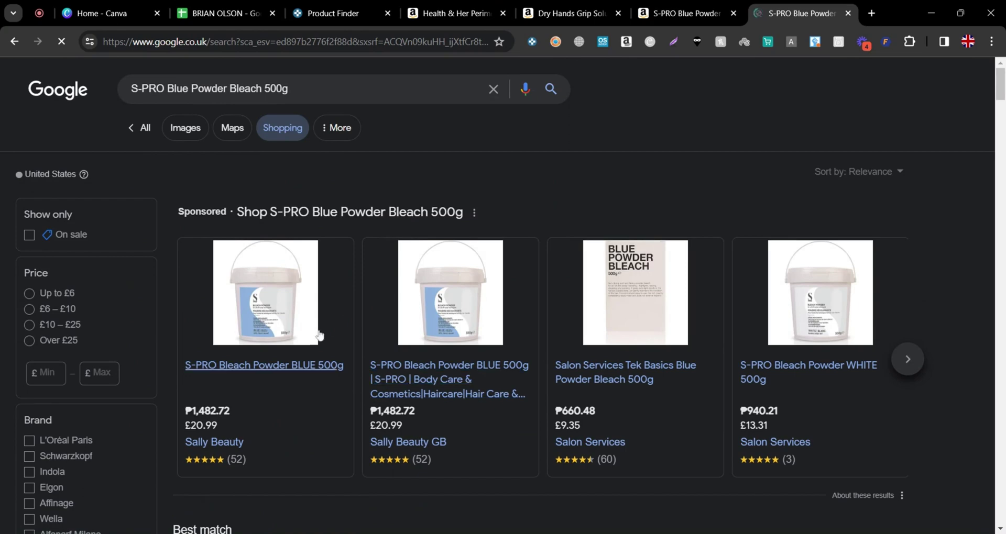
pyautogui.scroll(-1, 308, 371)
pyautogui.scroll(1, 262, 362)
pyautogui.scroll(-7, 366, 422)
pyautogui.scroll(-4, 365, 422)
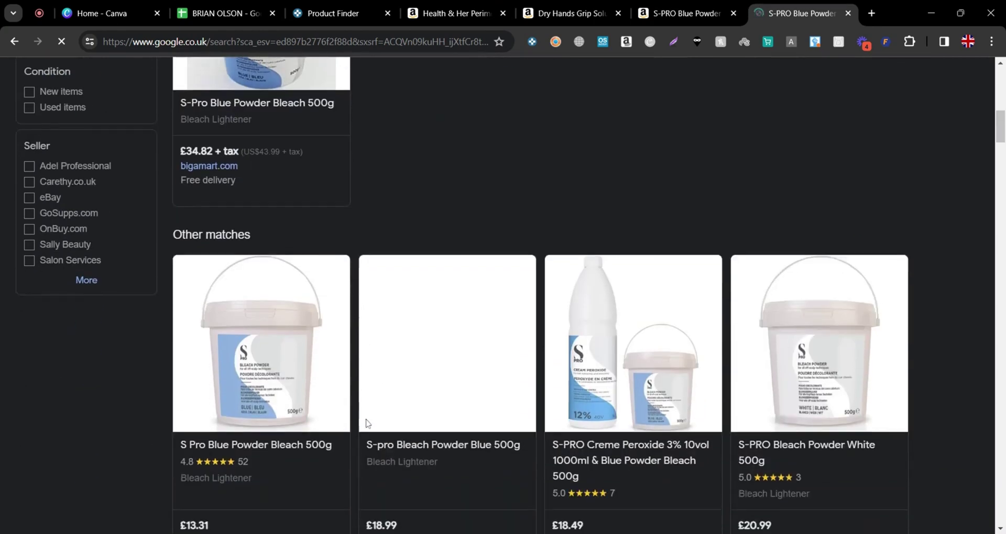
pyautogui.scroll(-1, 202, 394)
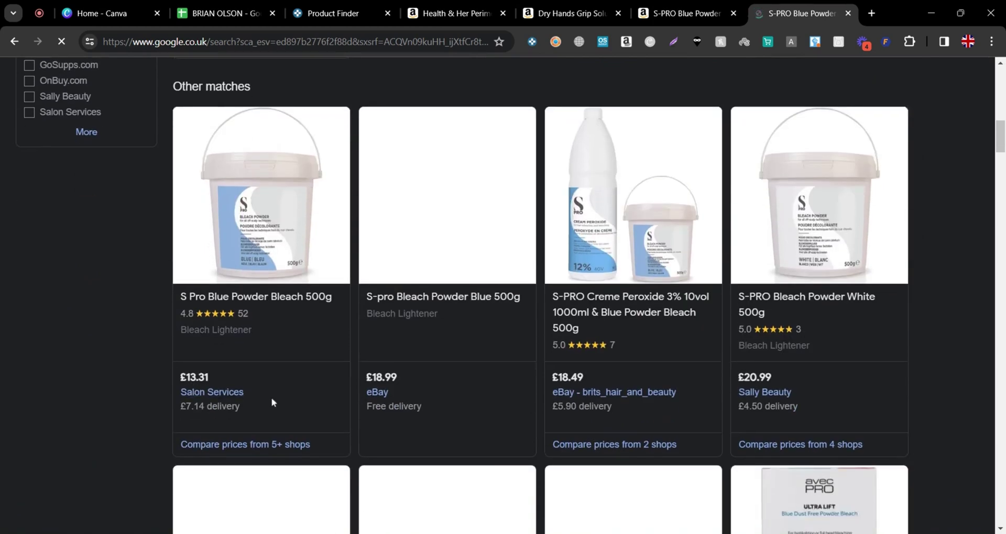
pyautogui.scroll(12, 314, 386)
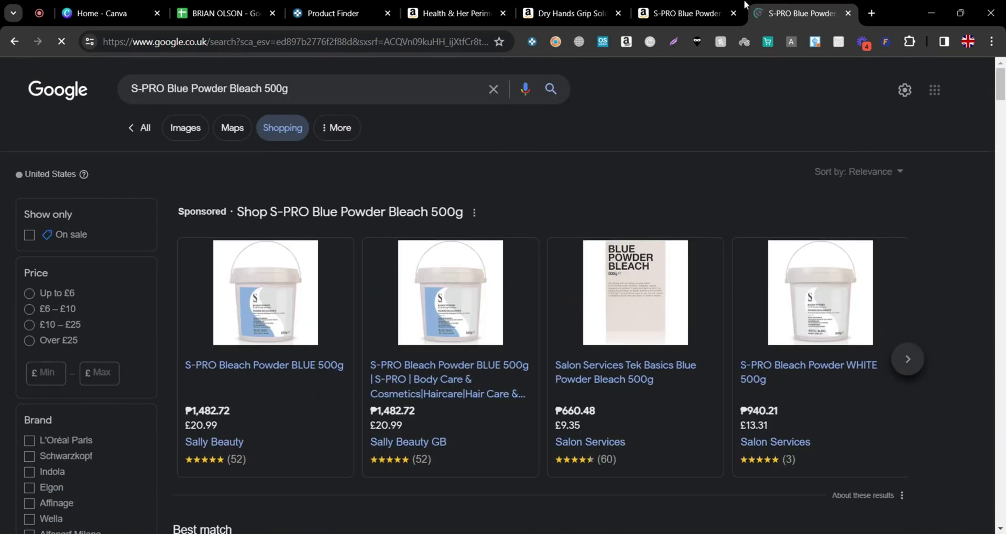
pyautogui.click(848, 15)
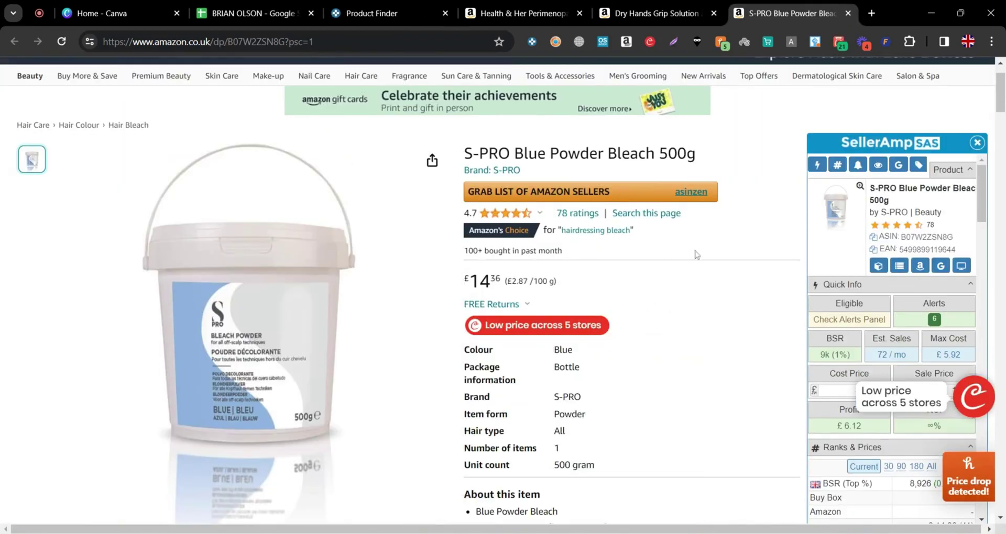
# Close the S-PRO Amazon product page
pyautogui.scroll(-5, 770, 262)
pyautogui.scroll(3, 770, 276)
pyautogui.scroll(3, 771, 276)
pyautogui.click(849, 14)
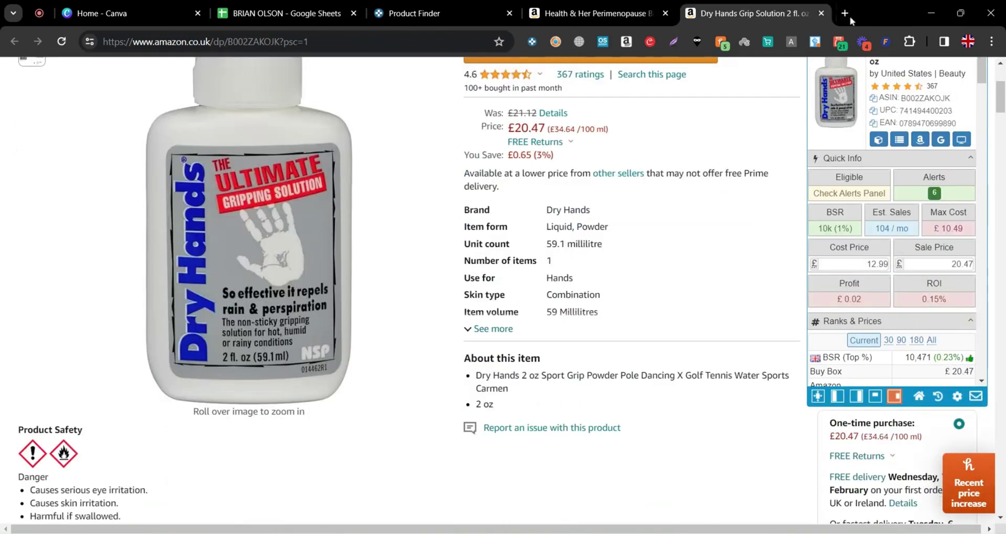
# View the Dry Hands Keepa price history over a year, then back at three months
pyautogui.scroll(-5, 714, 324)
pyautogui.scroll(3, 715, 324)
pyautogui.scroll(-9, 676, 341)
pyautogui.scroll(3, 631, 361)
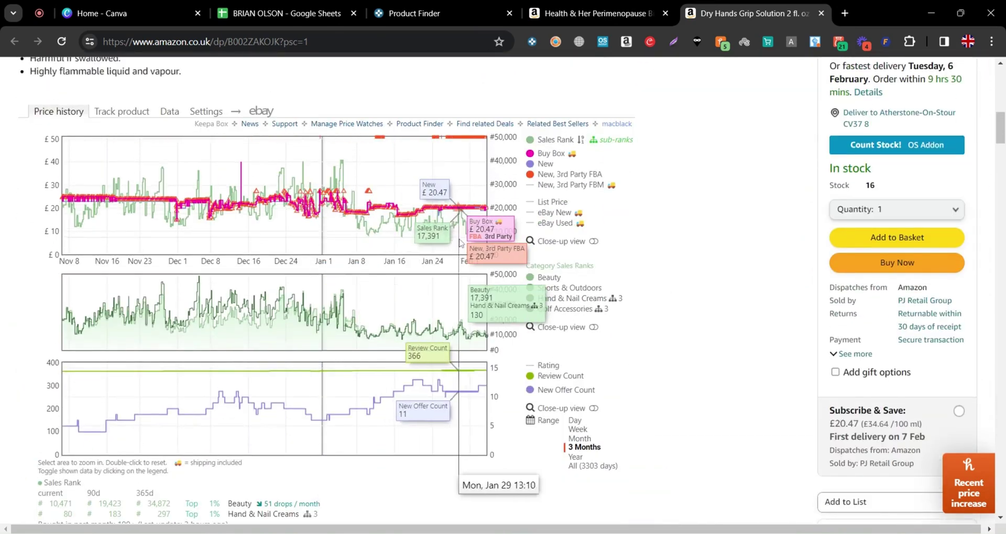
pyautogui.click(575, 458)
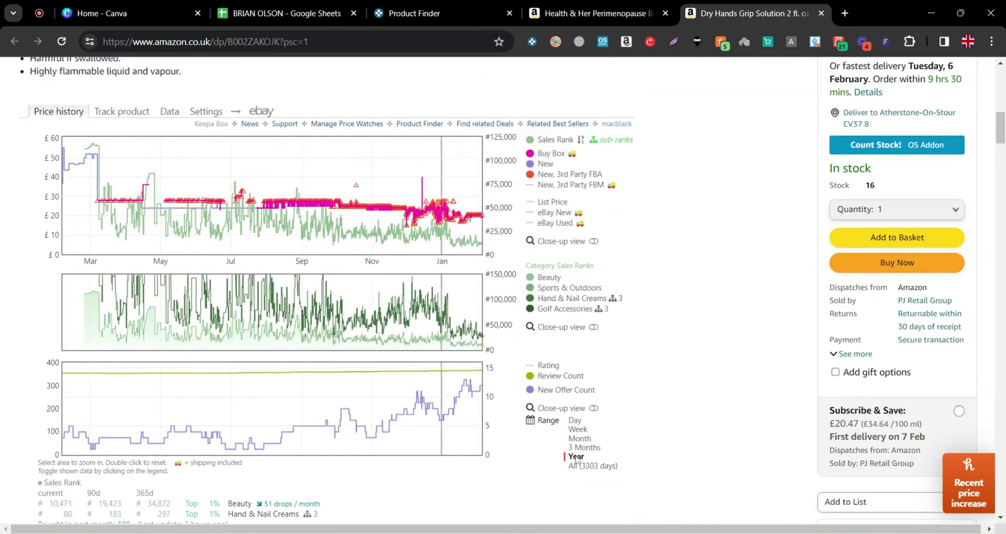
pyautogui.click(583, 448)
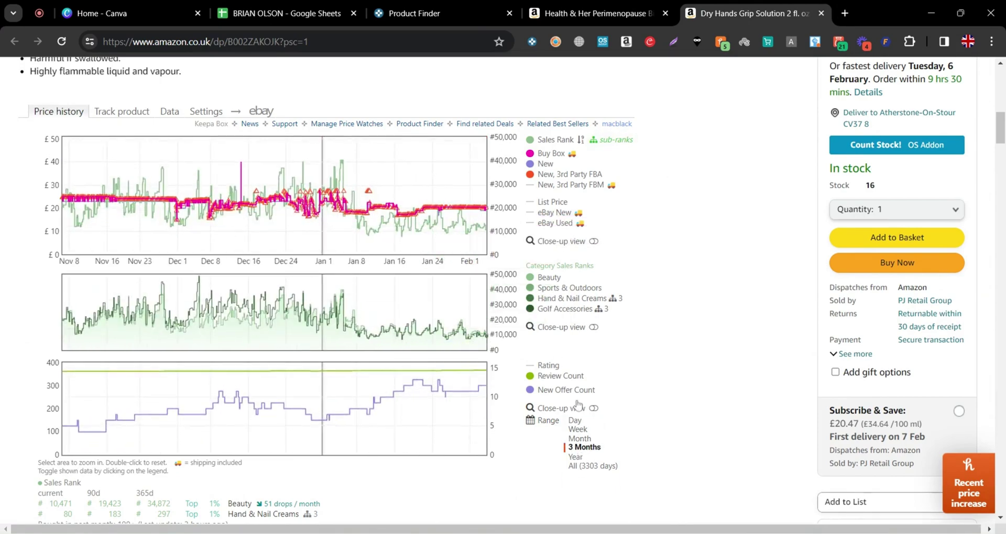
pyautogui.scroll(10, 576, 405)
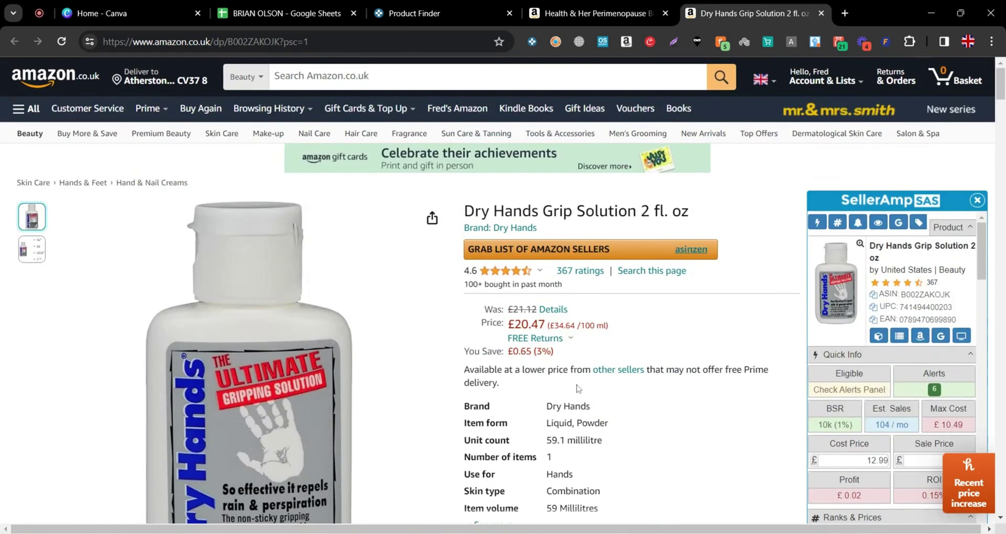
pyautogui.scroll(-1, 578, 389)
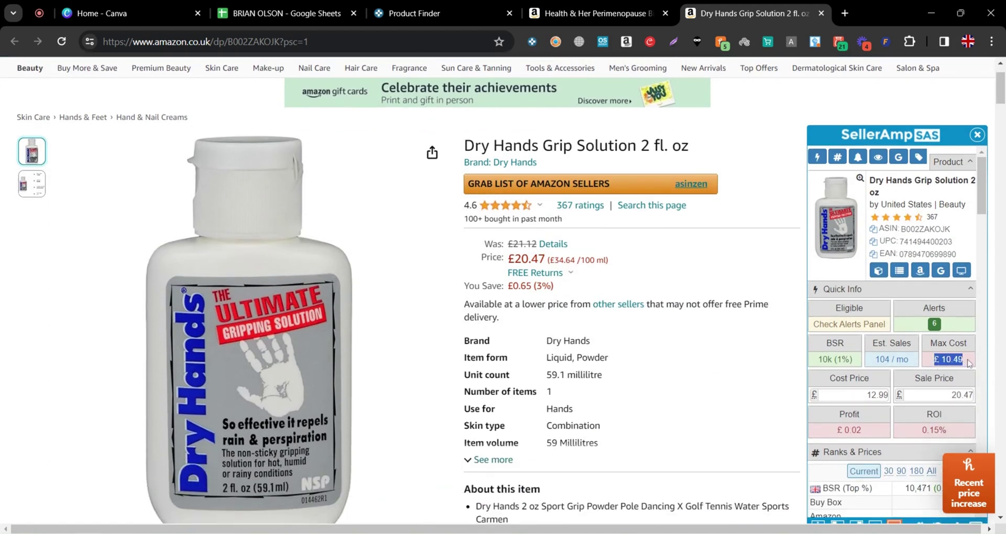
# Clear the Dry Hands 12.99 cost price (profit £10.85), Google its title, then move to Health & Her
pyautogui.doubleClick(877, 395)
pyautogui.press('BackSpace')
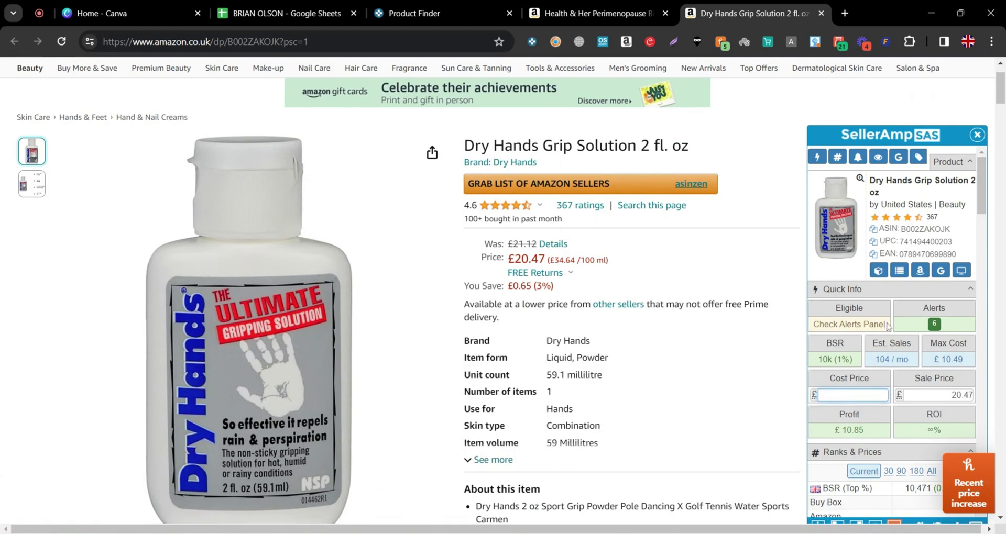
pyautogui.click(941, 270)
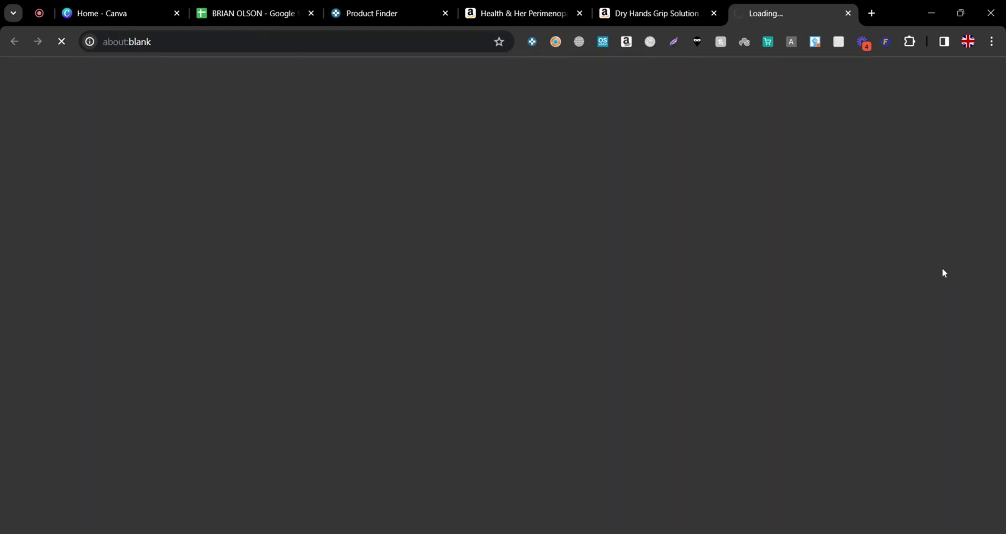
pyautogui.click(691, 5)
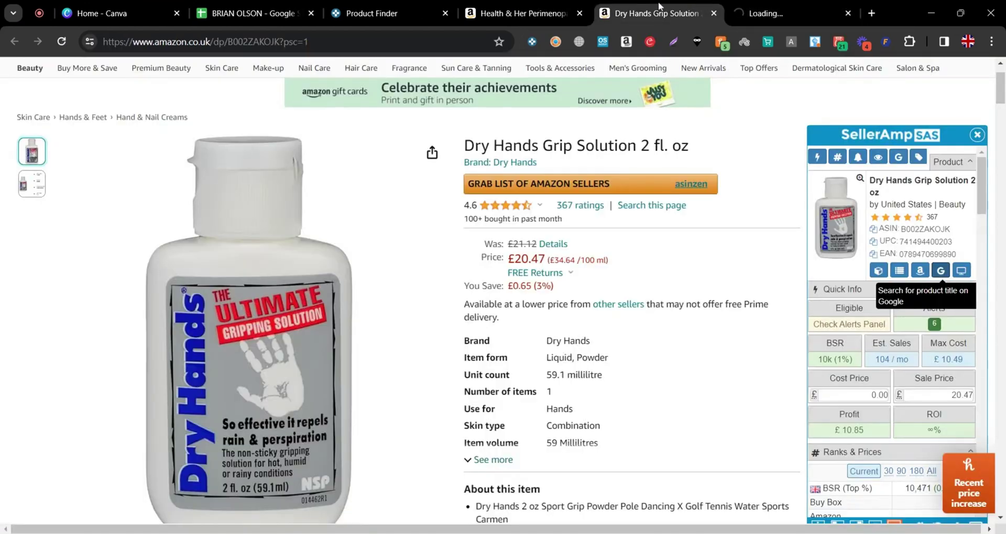
pyautogui.click(519, 6)
pyautogui.scroll(-12, 589, 239)
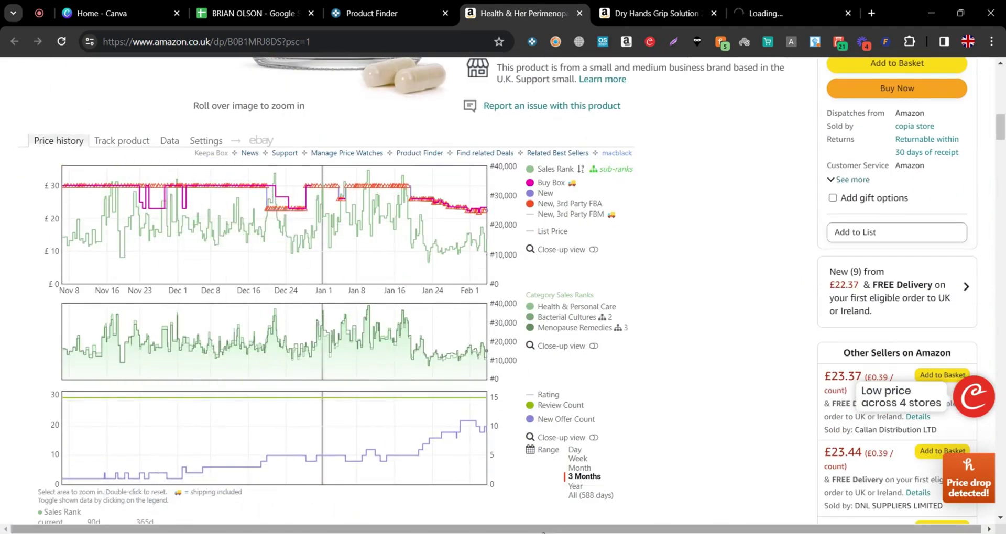
# Toggle the Health & Her Keepa history between Year and 3 Months, and dismiss the lower-price popup
pyautogui.click(574, 487)
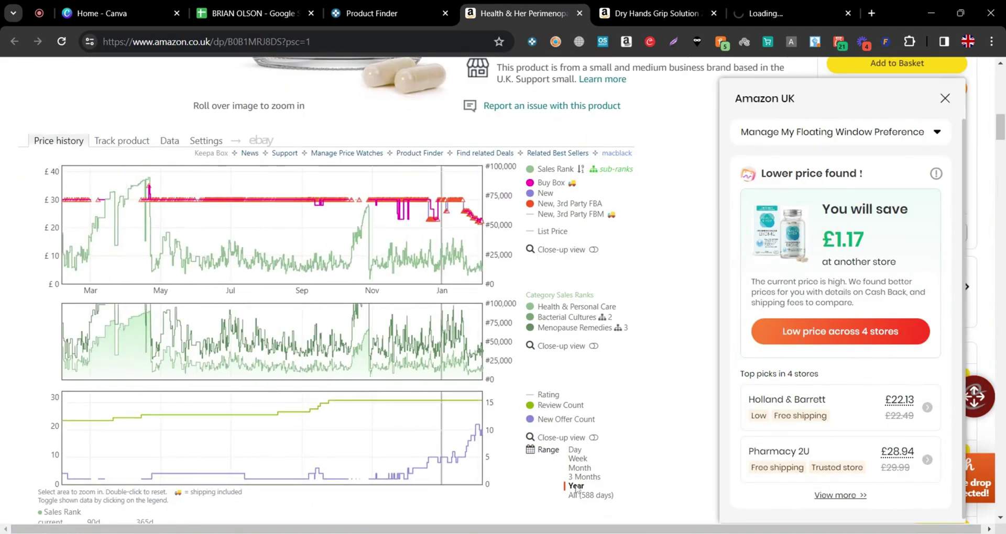
pyautogui.click(578, 477)
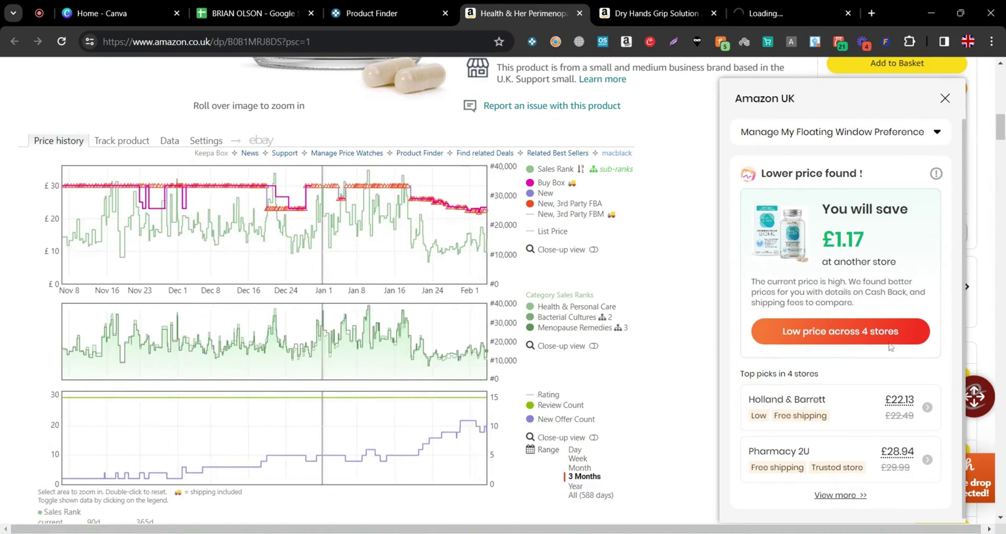
pyautogui.click(946, 99)
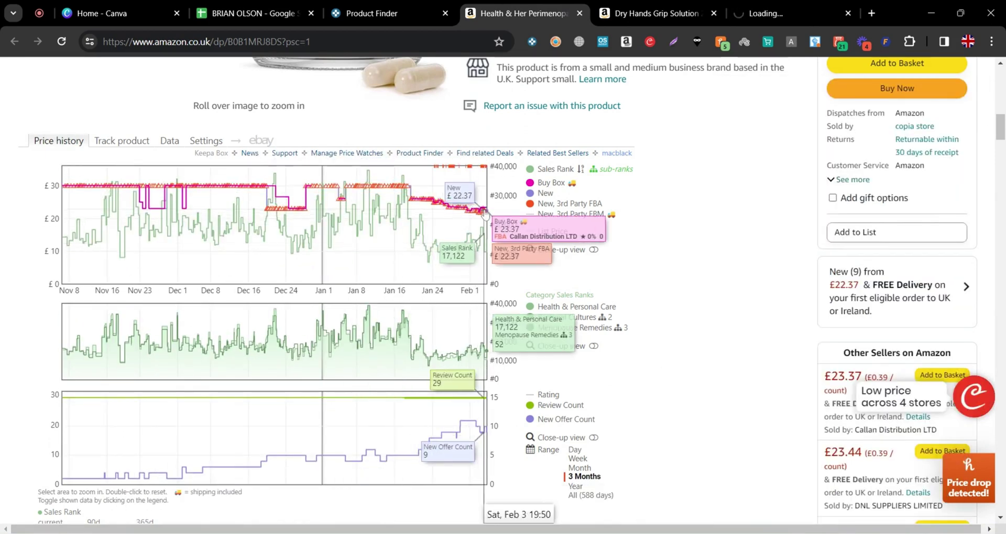
# Check the £23 price, 11.54 Max Cost and 22.37 Sale Price, then Google the title
pyautogui.scroll(10, 567, 346)
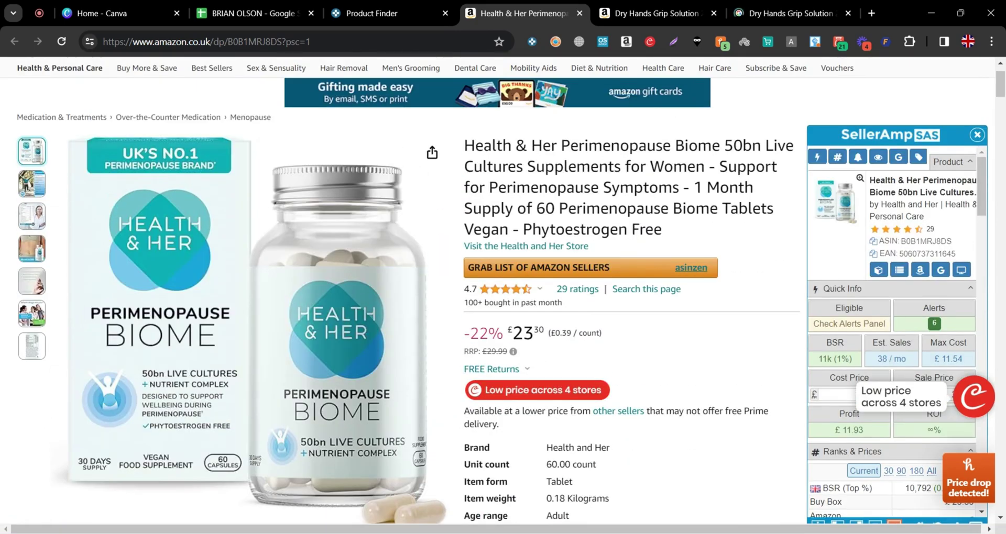
pyautogui.doubleClick(523, 333)
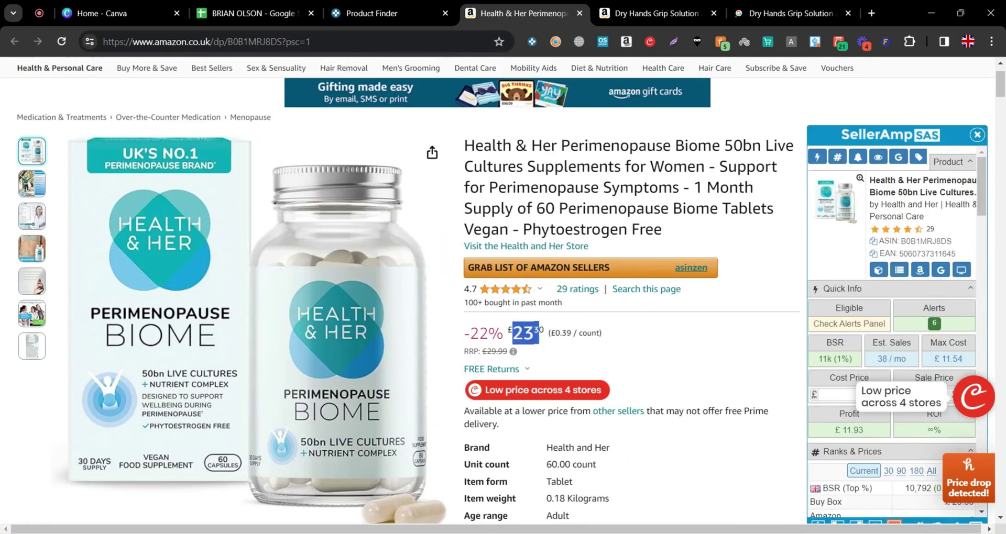
pyautogui.scroll(-1, 675, 357)
pyautogui.moveTo(941, 297); pyautogui.dragTo(964, 298)
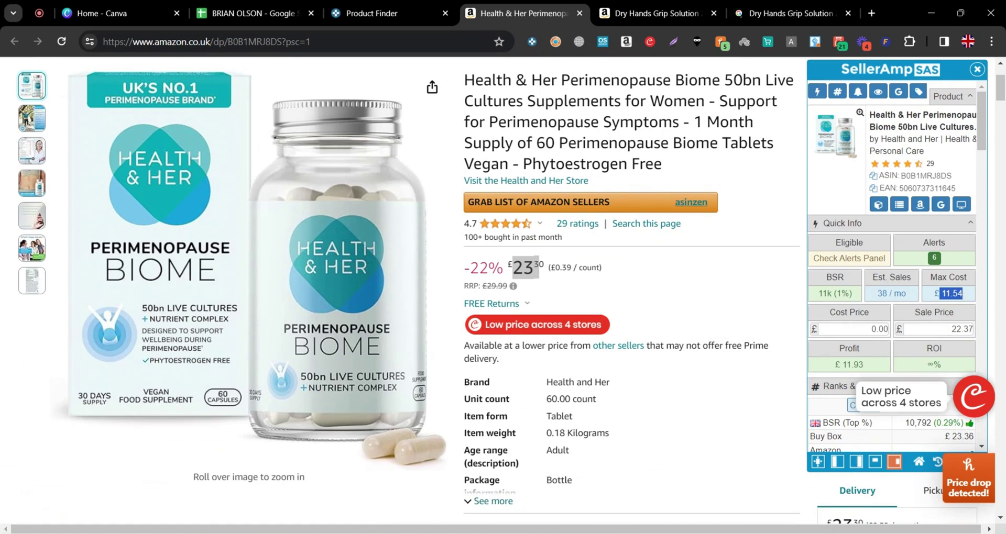
pyautogui.click(962, 330)
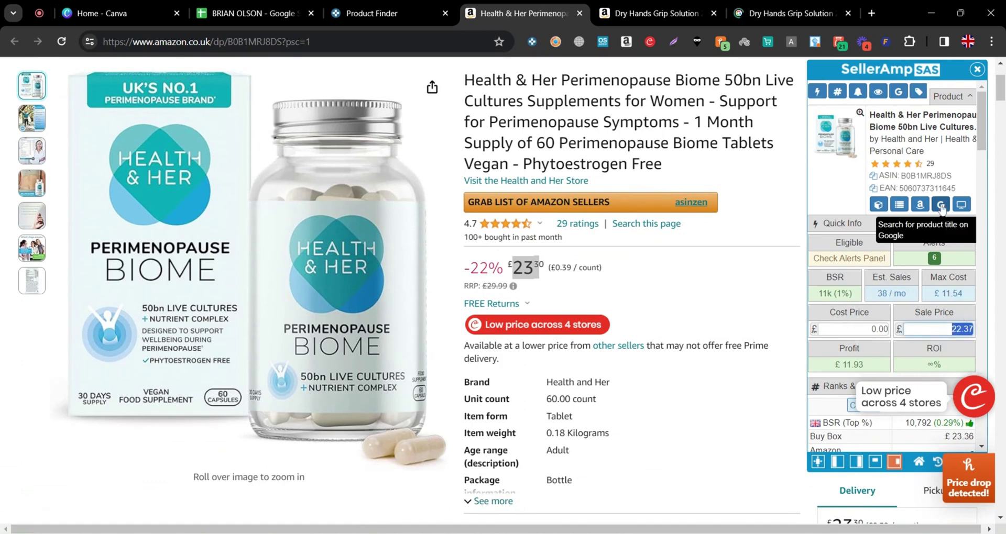
pyautogui.click(587, 265)
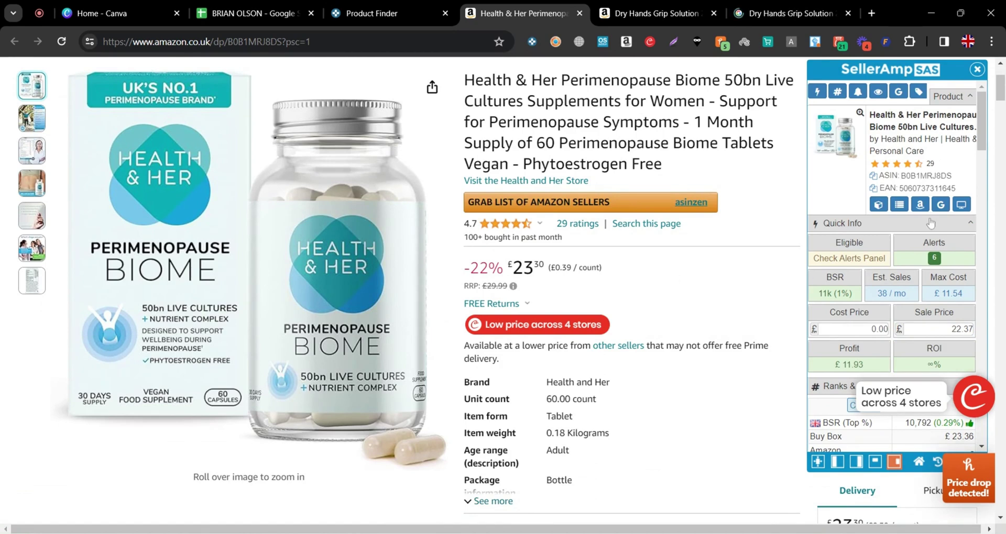
pyautogui.click(941, 205)
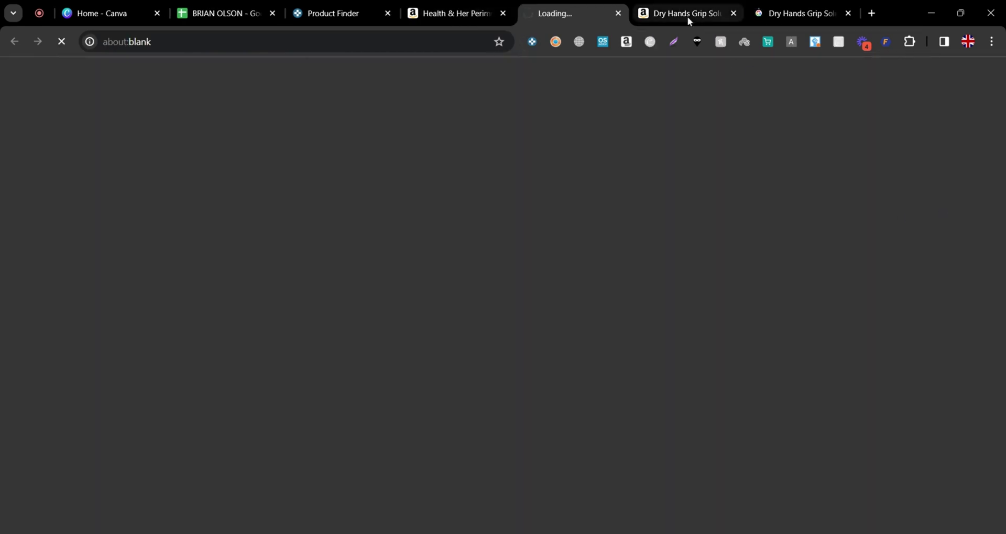
# Review the Dry Hands Grip Solution 2 fl. oz Google results, including Amazon UK £20.47 and Etsy £11.78
pyautogui.click(771, 8)
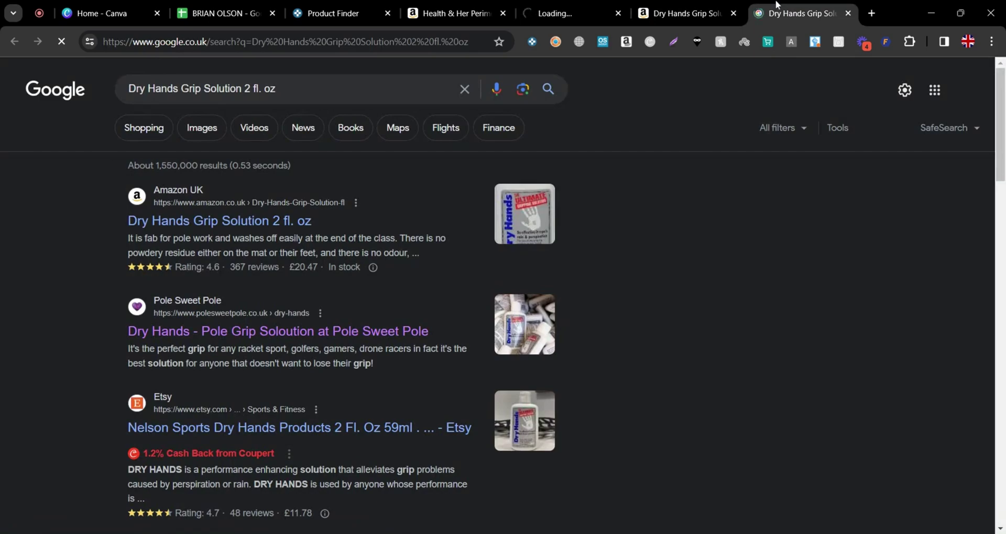
pyautogui.scroll(-3, 204, 139)
pyautogui.scroll(-5, 236, 286)
pyautogui.scroll(-8, 203, 361)
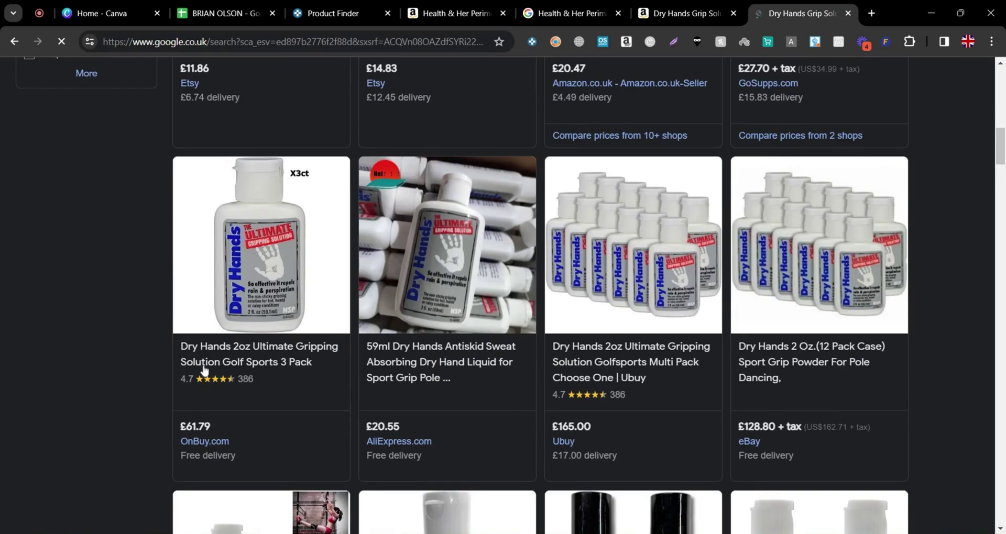
pyautogui.scroll(-5, 205, 369)
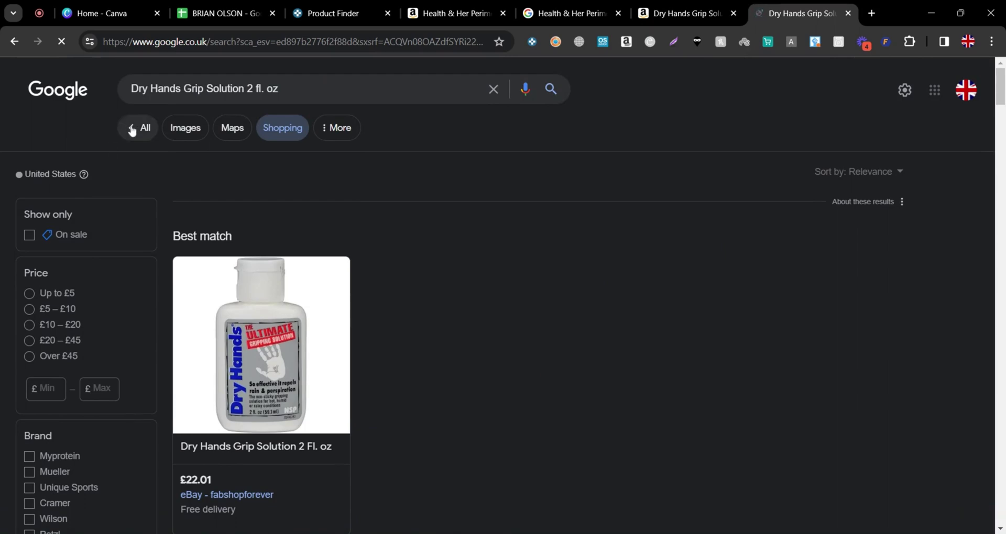
pyautogui.scroll(-10, 261, 274)
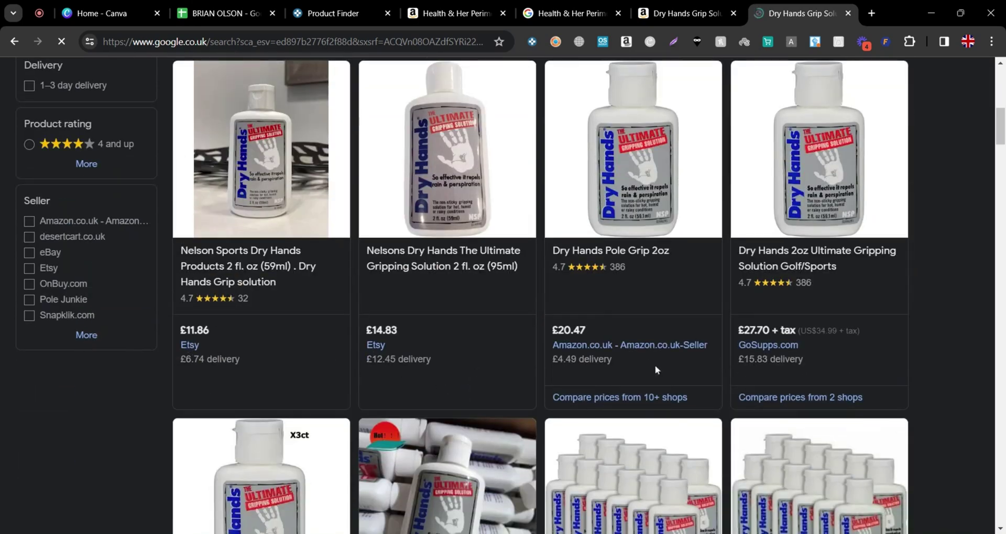
pyautogui.scroll(-5, 768, 352)
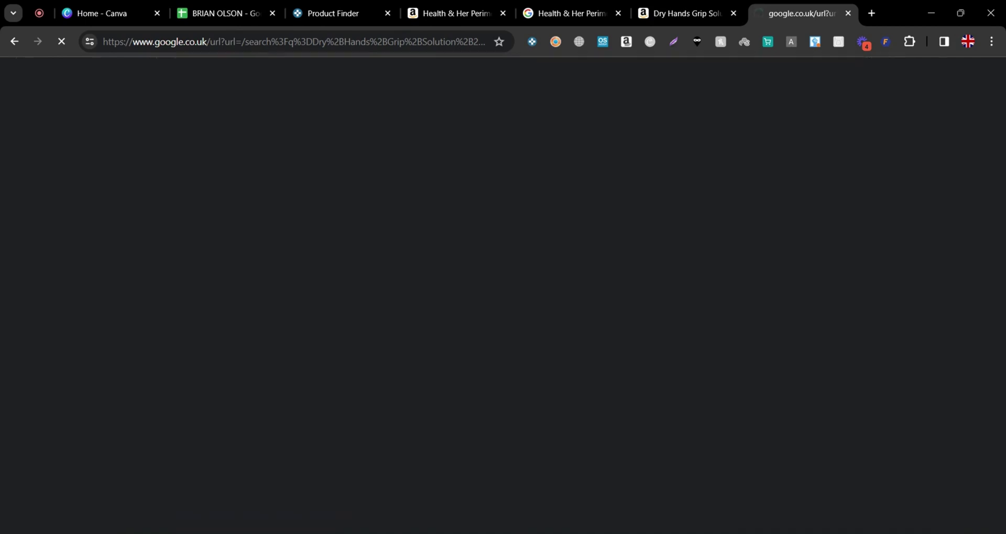
pyautogui.scroll(-3, 702, 400)
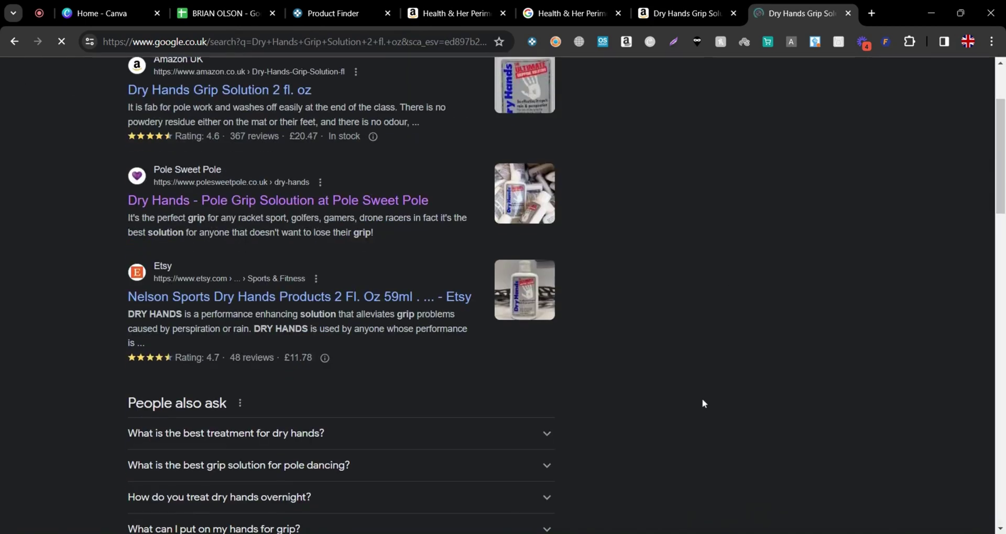
# Close the finished Dry Hands Amazon and Google tabs
pyautogui.click(686, 13)
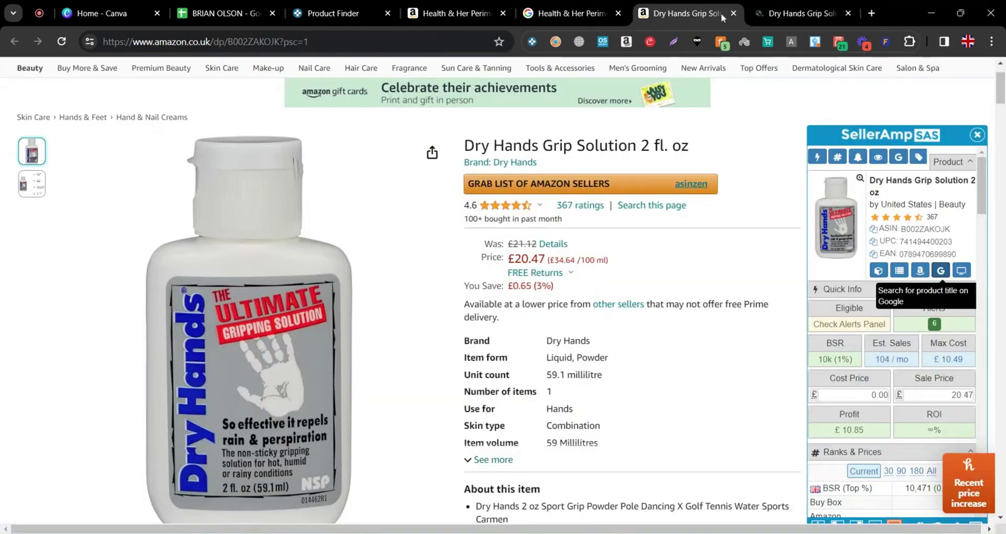
pyautogui.click(734, 14)
pyautogui.click(734, 14)
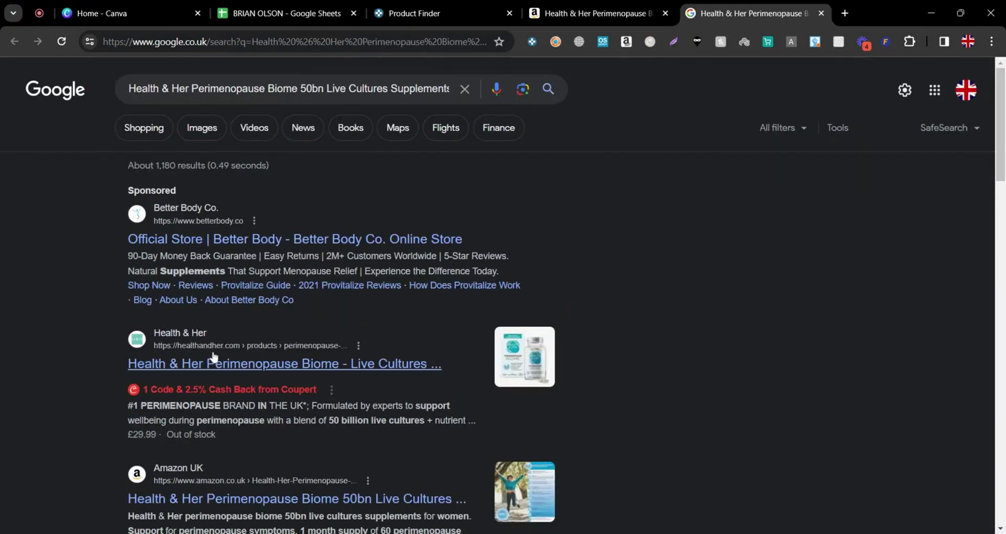
pyautogui.scroll(-1, 228, 395)
pyautogui.scroll(-2, 228, 396)
pyautogui.scroll(3, 228, 395)
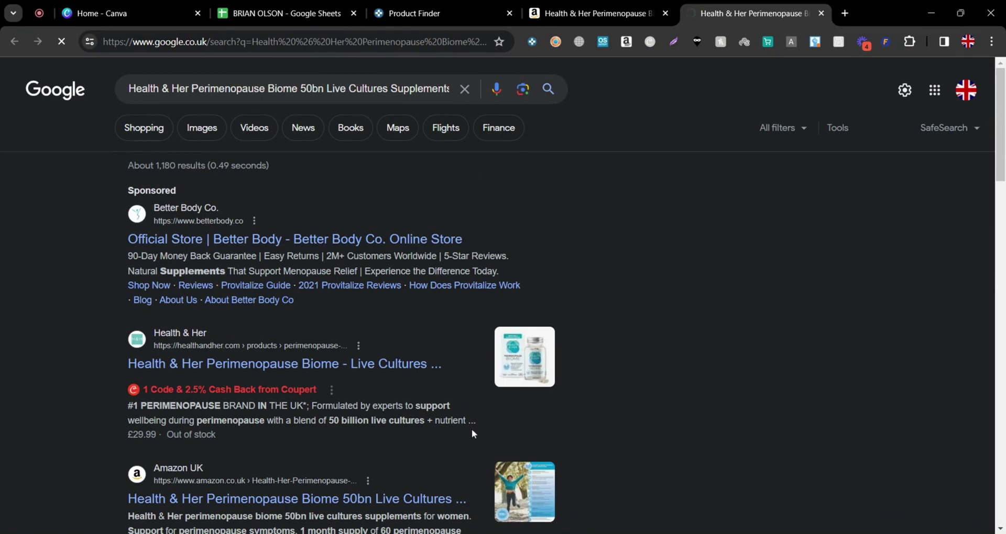
# Compare the Health & Her Google Shopping prices against the Amazon listing's profit figures
pyautogui.click(605, 13)
pyautogui.click(814, 7)
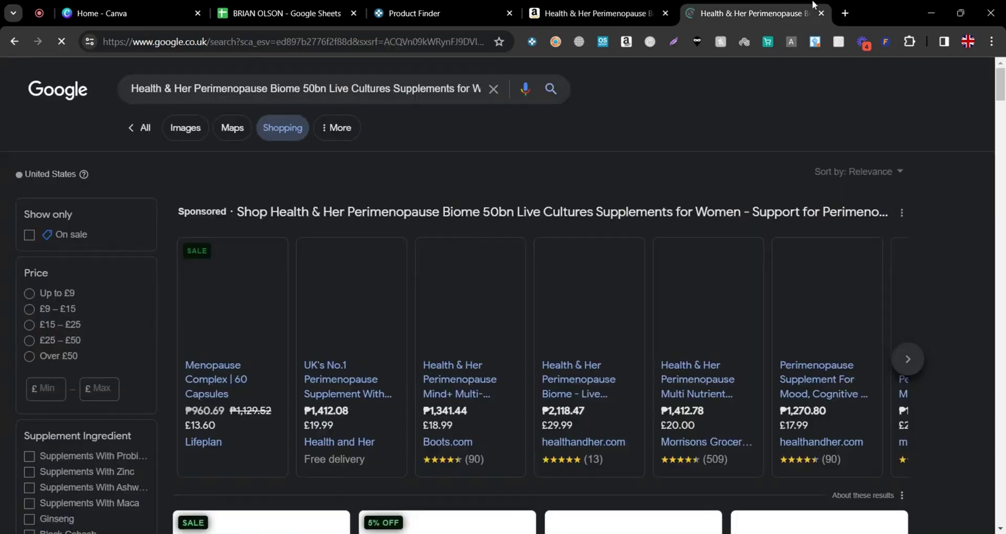
pyautogui.scroll(-7, 636, 340)
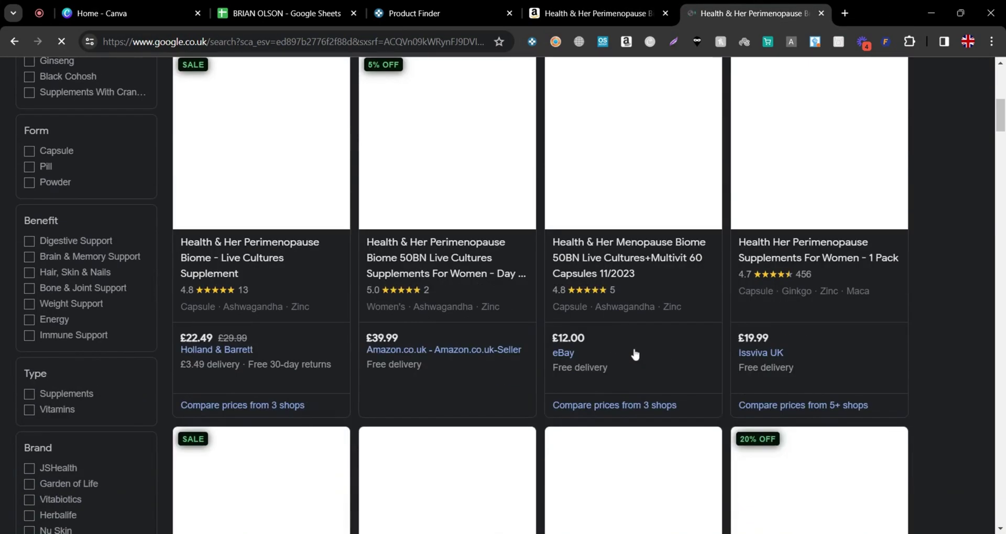
pyautogui.scroll(8, 635, 355)
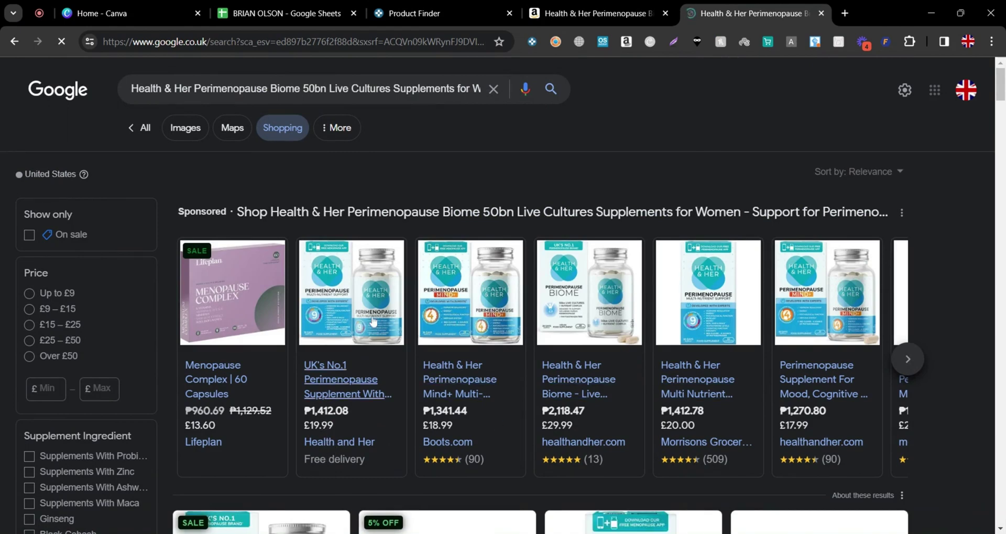
pyautogui.click(634, 5)
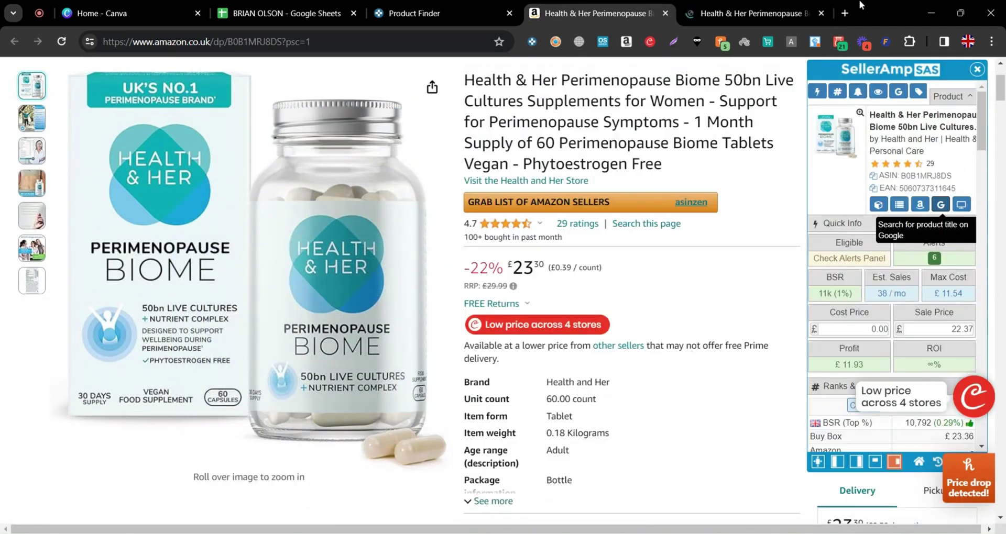
pyautogui.click(797, 4)
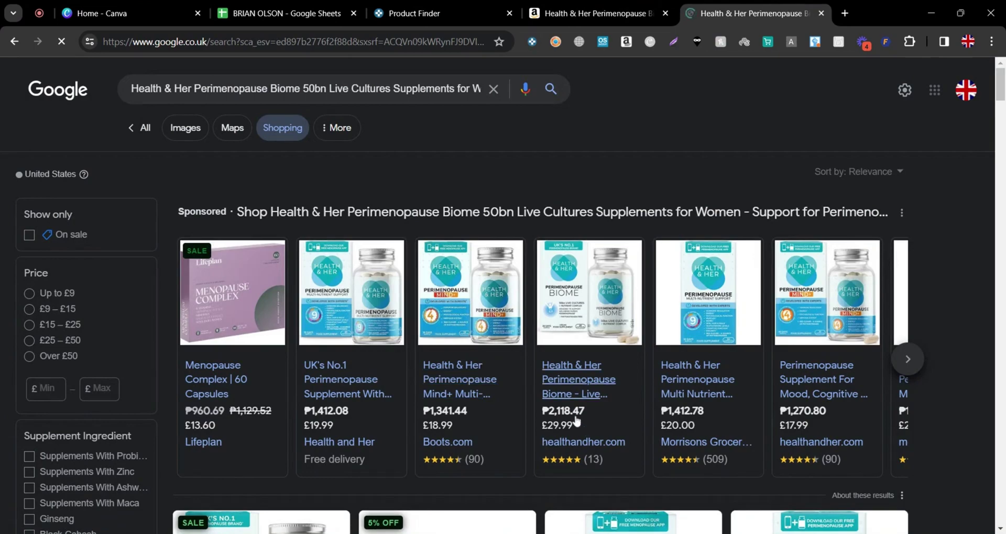
pyautogui.click(629, 4)
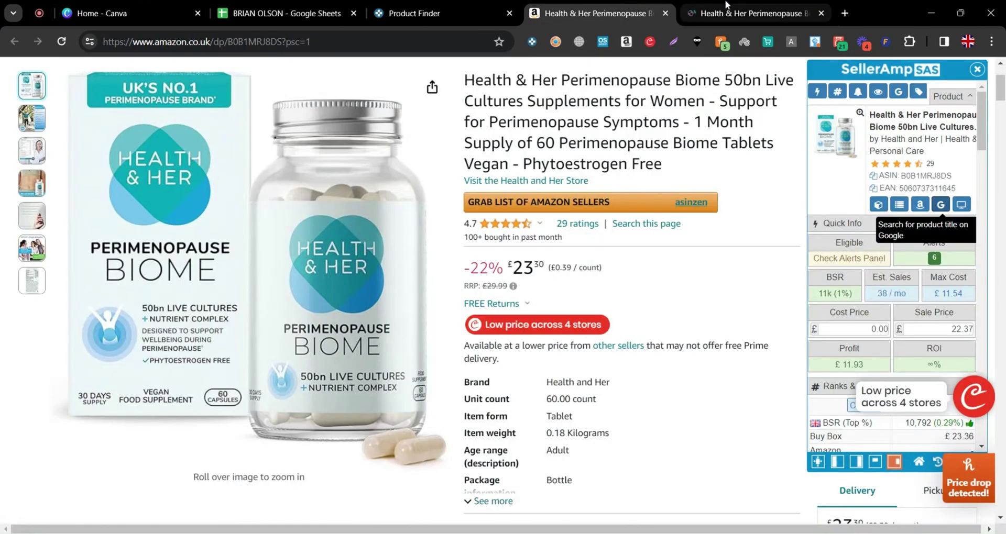
pyautogui.click(744, 8)
# Open the Holland & Barrett £22.49 Perimenopause Biome offer in a new tab
pyautogui.click(577, 368)
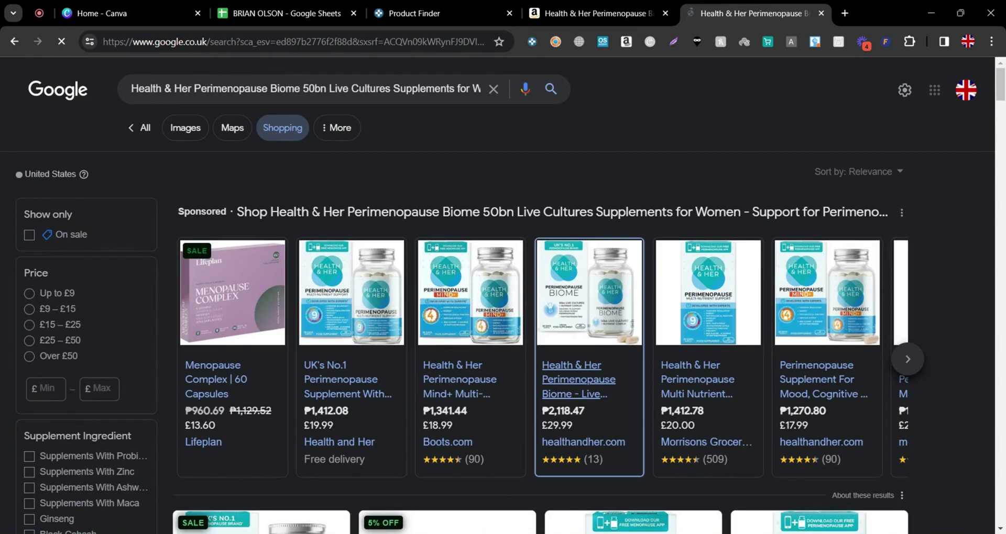
pyautogui.click(603, 13)
pyautogui.click(763, 16)
pyautogui.scroll(-6, 645, 429)
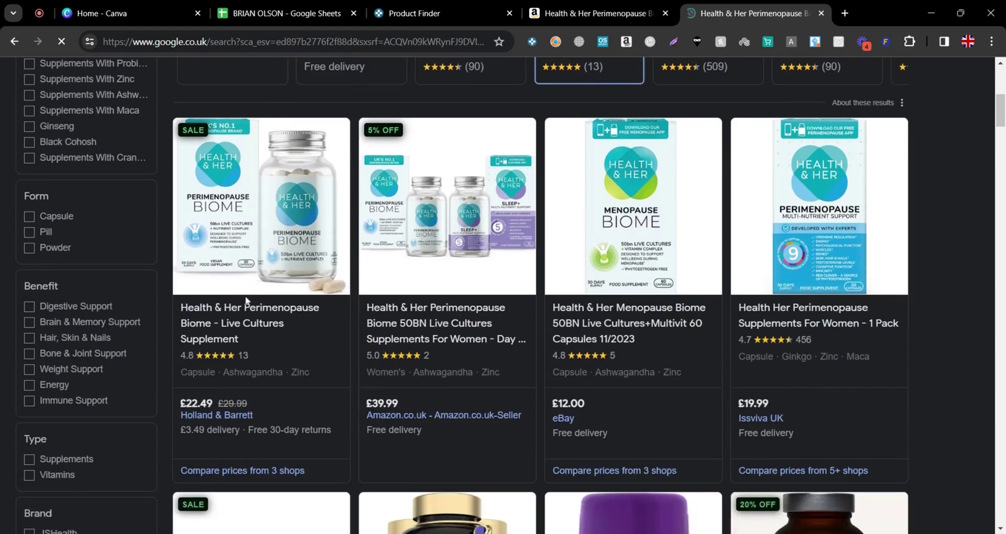
pyautogui.click(201, 416)
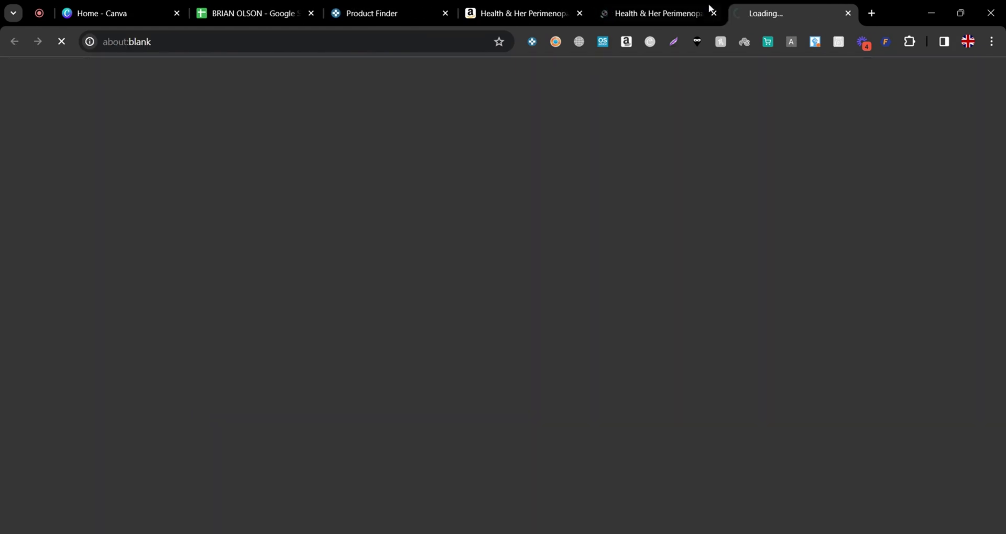
# Close the Google Shopping tab and note Holland & Barrett's £22.49 price
pyautogui.scroll(-2, 208, 430)
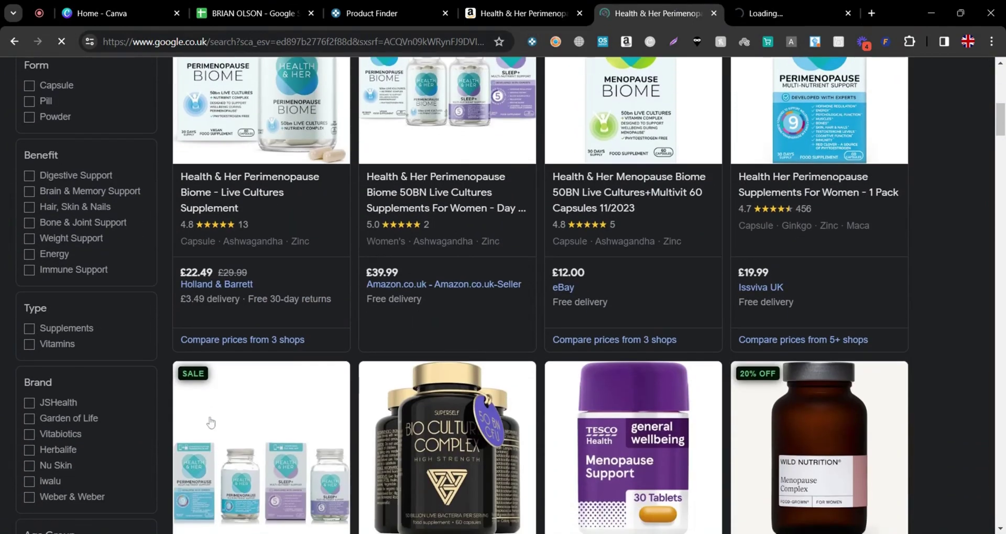
pyautogui.scroll(5, 217, 287)
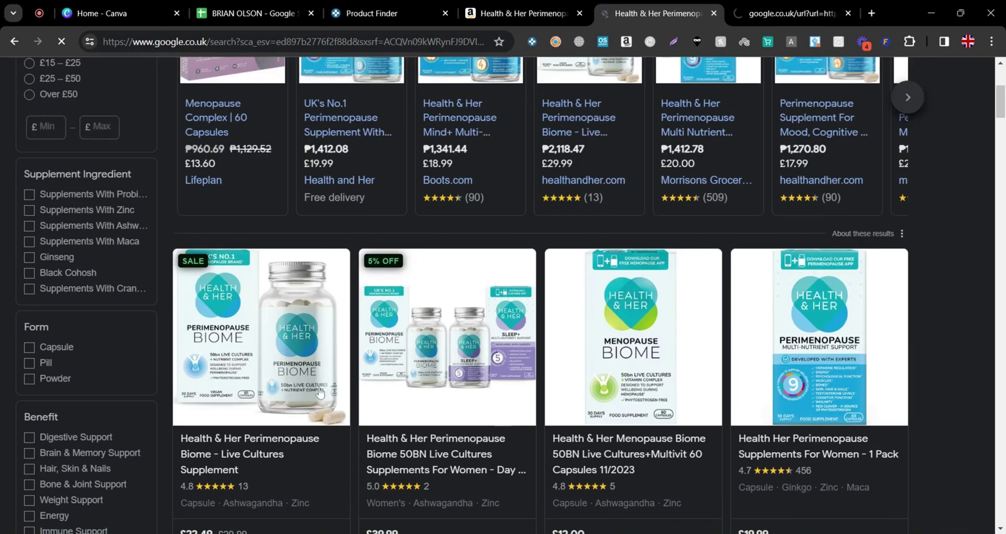
pyautogui.click(715, 14)
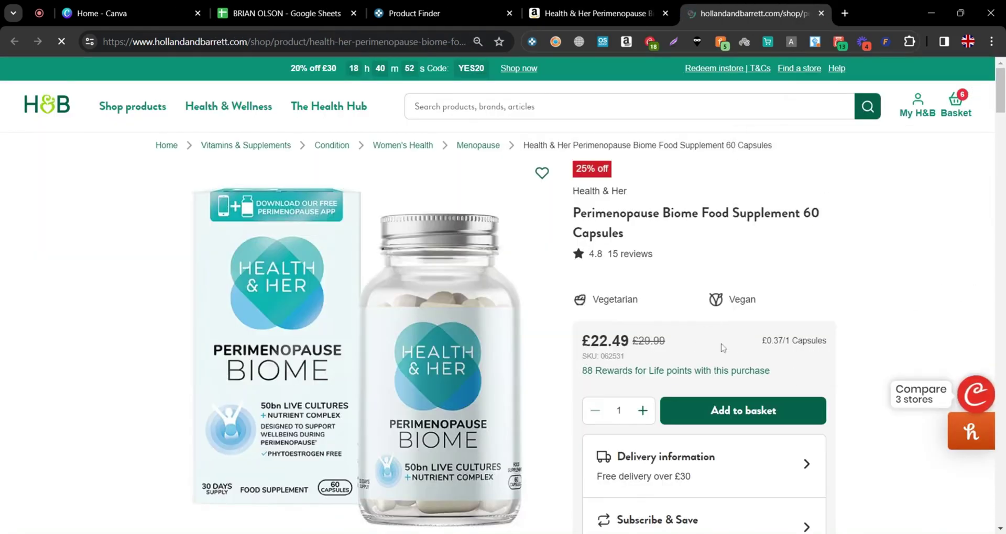
pyautogui.moveTo(582, 341); pyautogui.dragTo(630, 341)
# Compare it with Amazon's £23.30, then close the Holland & Barrett and Amazon tabs
pyautogui.click(623, 10)
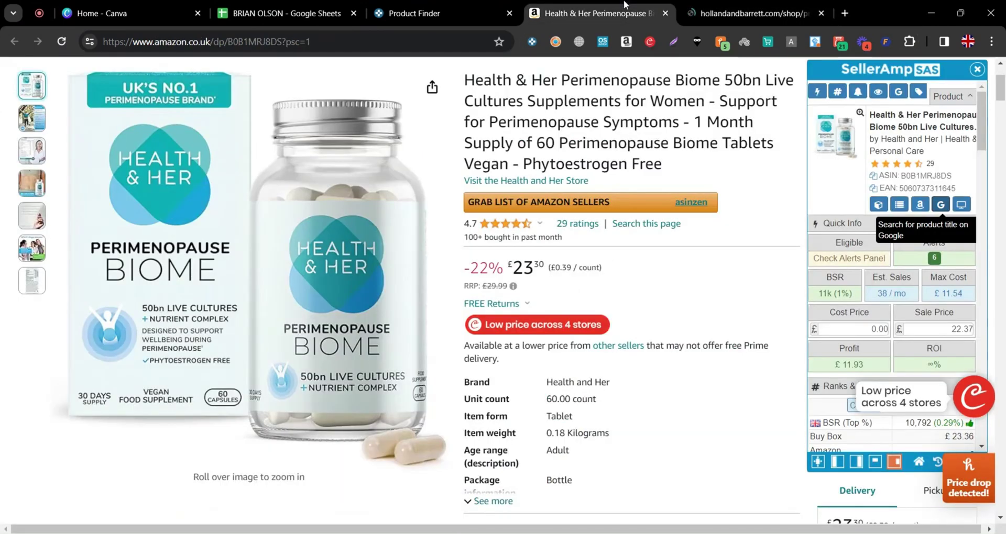
pyautogui.click(726, 10)
pyautogui.scroll(-1, 582, 289)
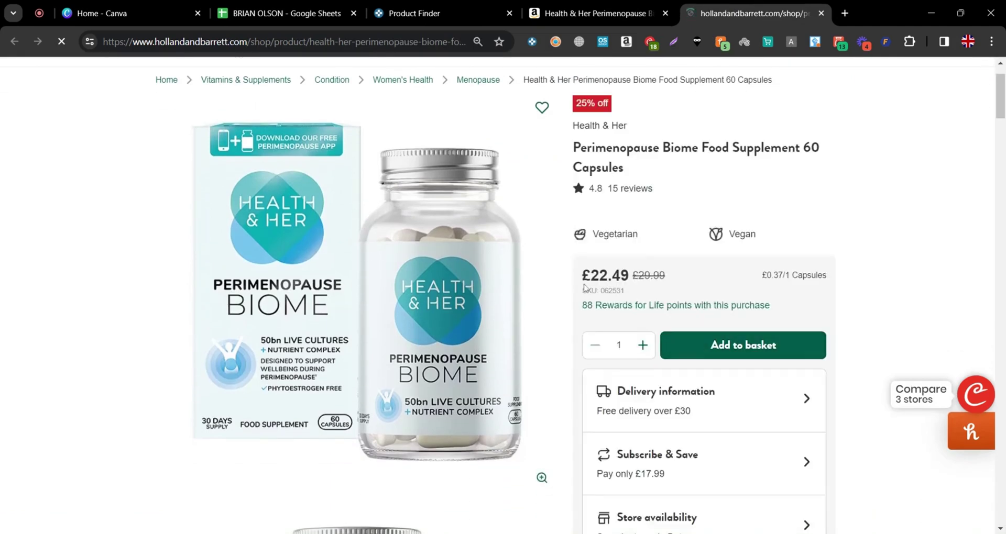
pyautogui.click(635, 6)
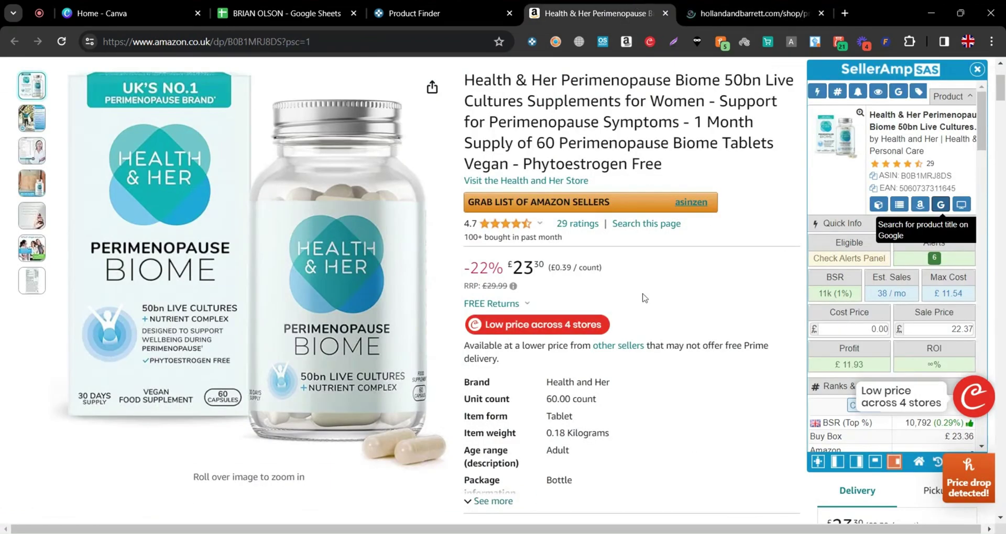
pyautogui.click(728, 15)
pyautogui.click(645, 13)
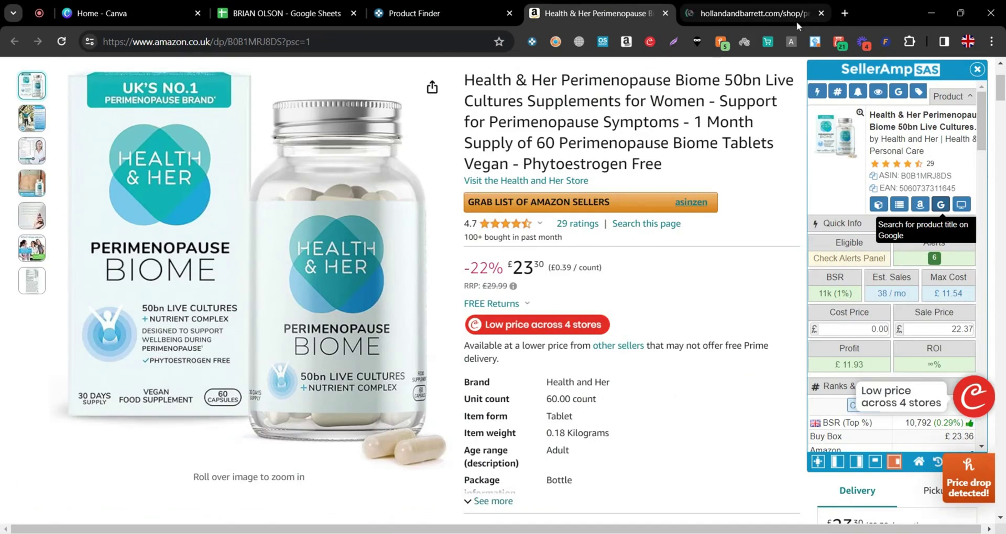
pyautogui.click(821, 13)
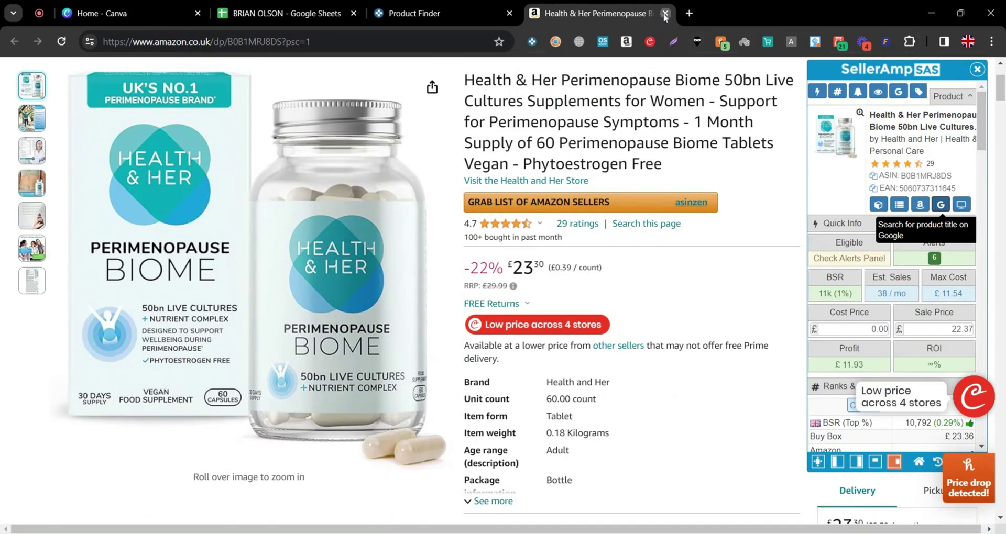
pyautogui.click(665, 14)
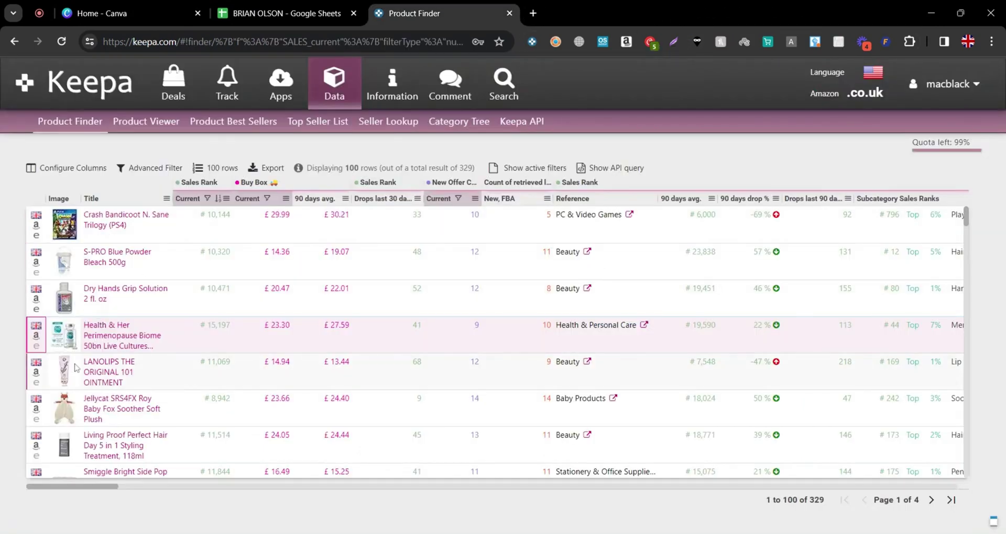
# Browse the Product Finder results and open the Malibu Hard Water product on Amazon
pyautogui.scroll(-1, 79, 361)
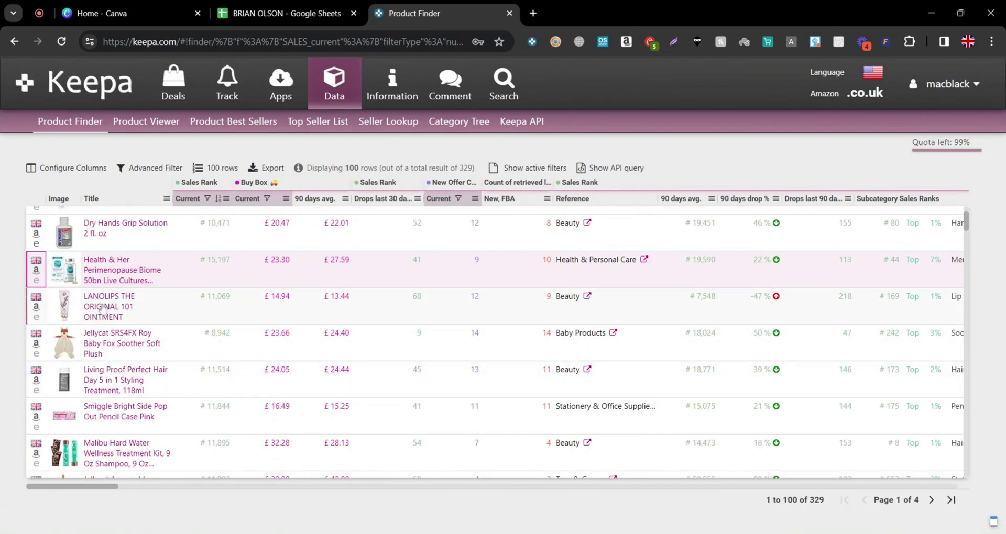
pyautogui.moveTo(103, 309)
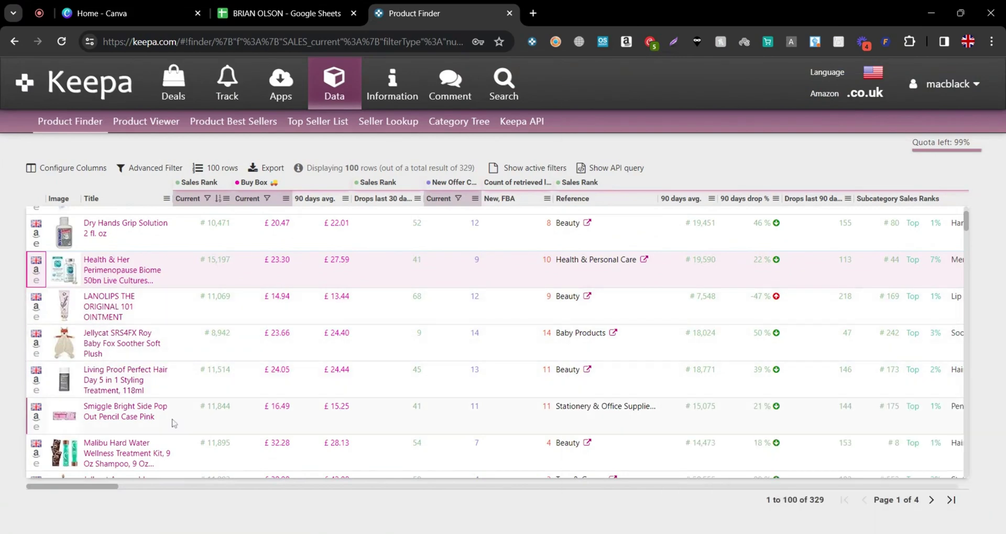
pyautogui.moveTo(123, 372)
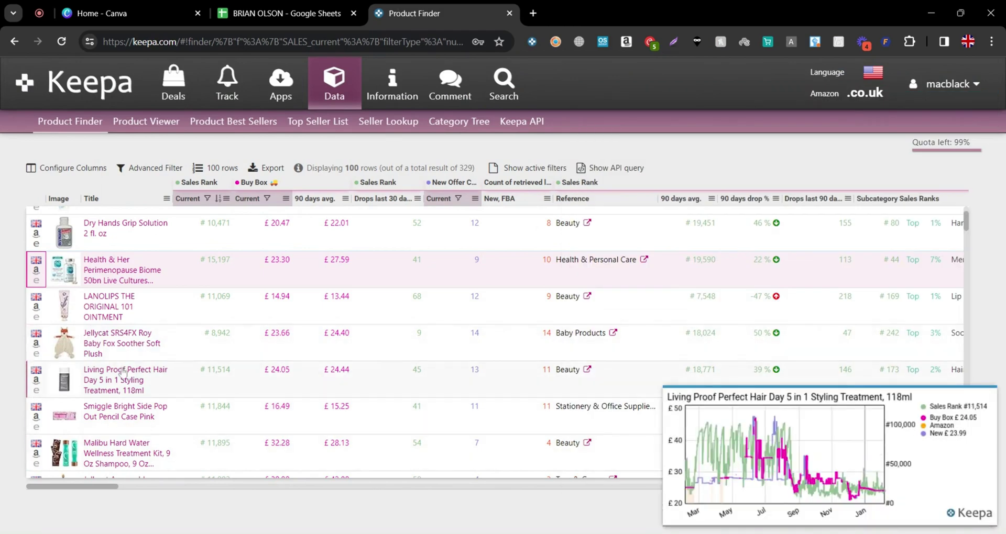
pyautogui.scroll(-2, 124, 372)
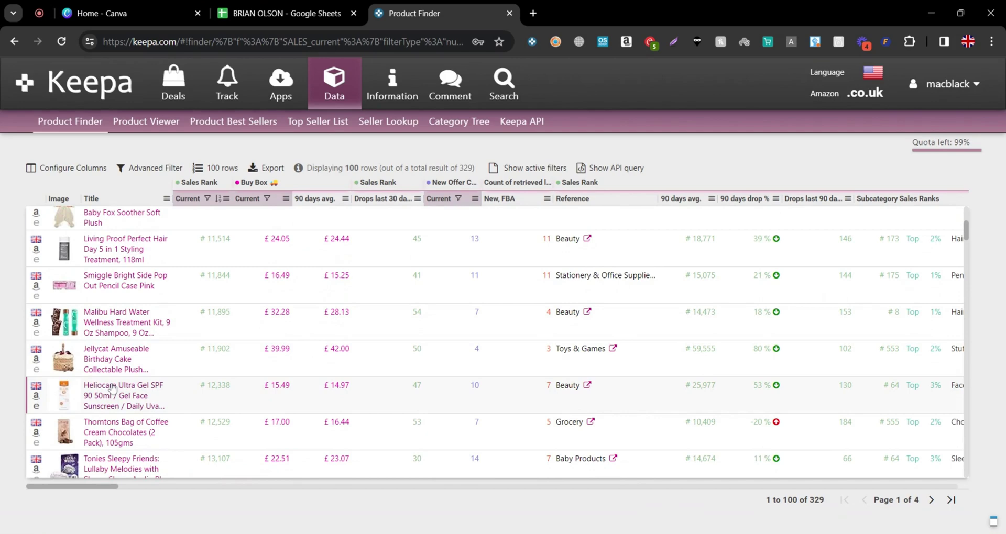
pyautogui.moveTo(112, 389)
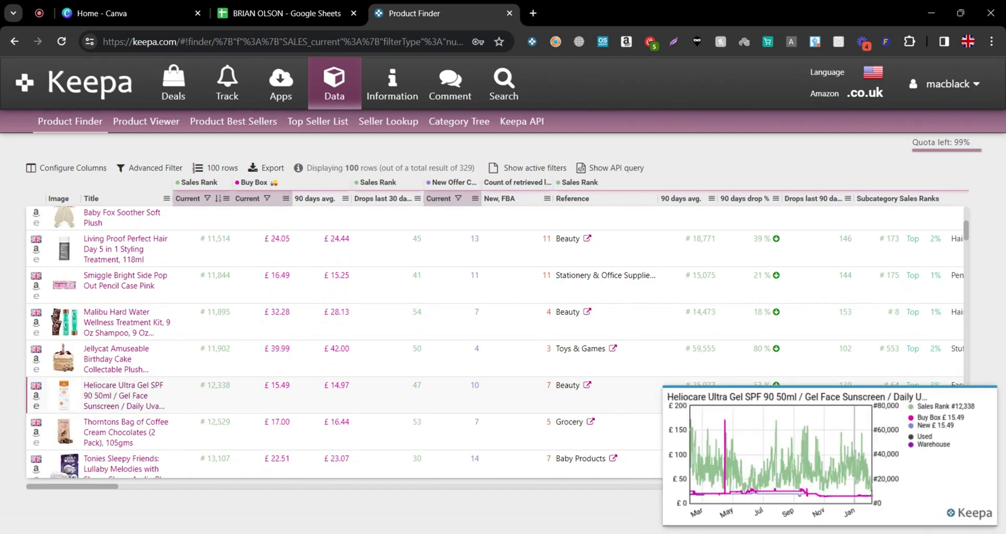
pyautogui.moveTo(102, 328)
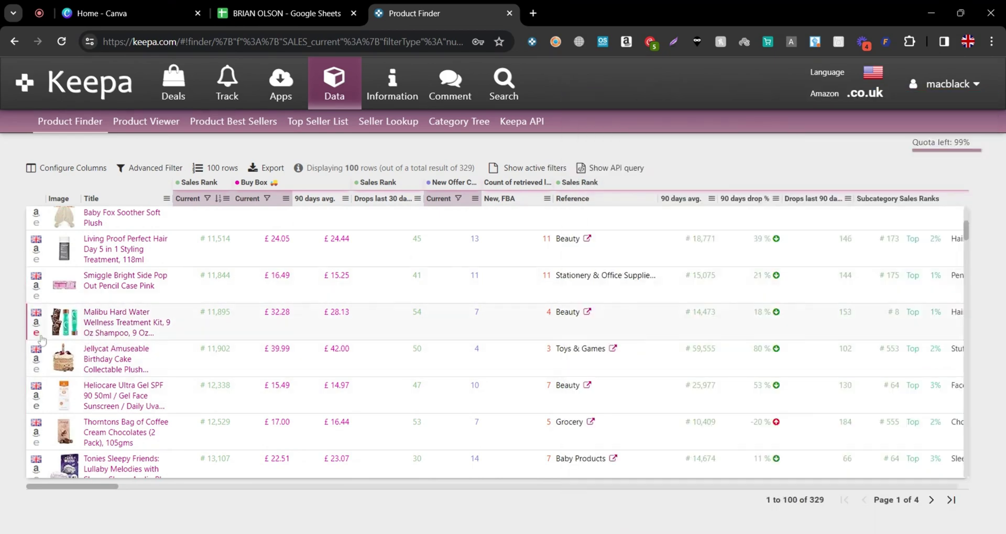
pyautogui.click(40, 325)
# Open the Thorntons Coffee Cream Chocolates on Amazon
pyautogui.scroll(-1, 82, 413)
pyautogui.scroll(-1, 82, 413)
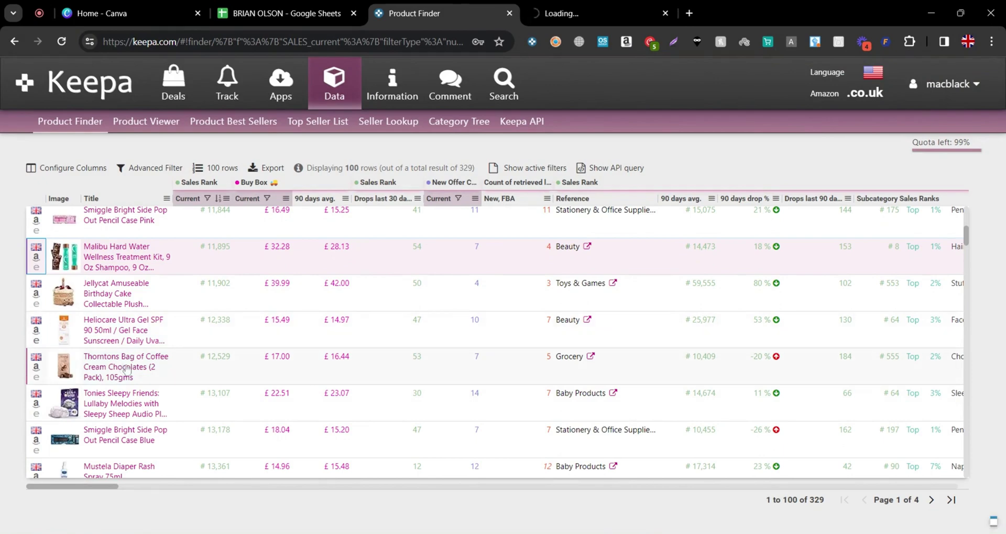
pyautogui.click(36, 367)
# Open the Davids toothpaste's Amazon listing in a new tab
pyautogui.scroll(-2, 141, 438)
pyautogui.scroll(-3, 142, 439)
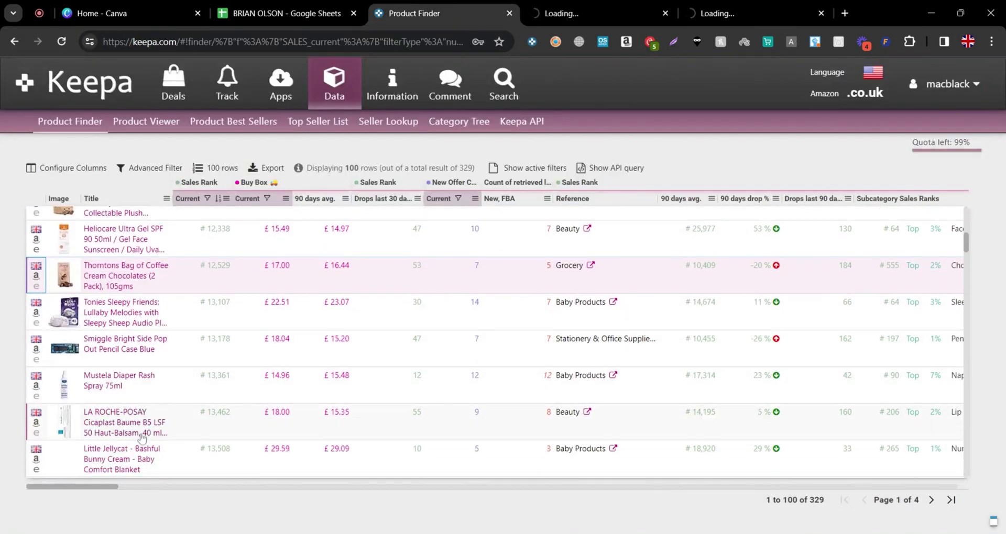
pyautogui.scroll(2, 131, 437)
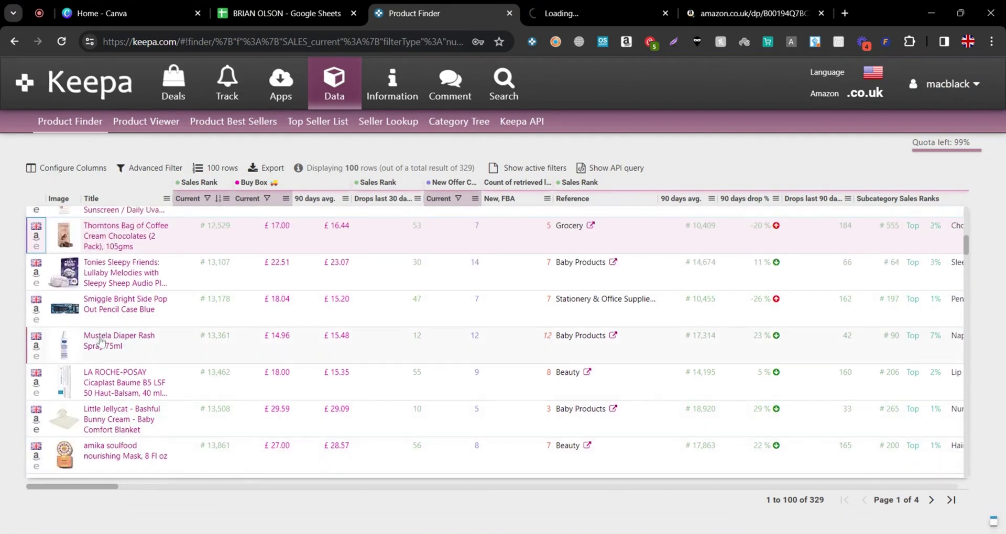
pyautogui.scroll(-2, 100, 338)
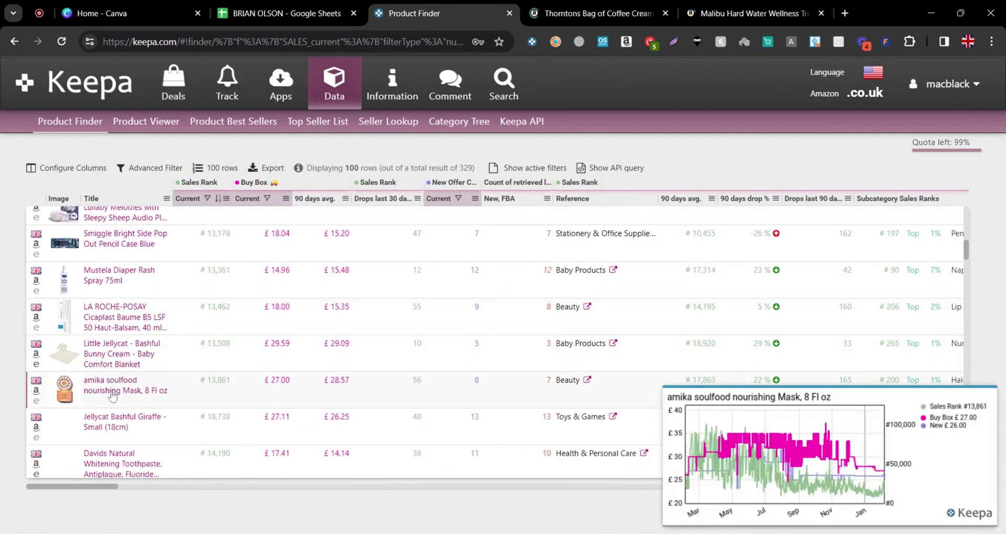
pyautogui.scroll(-2, 112, 400)
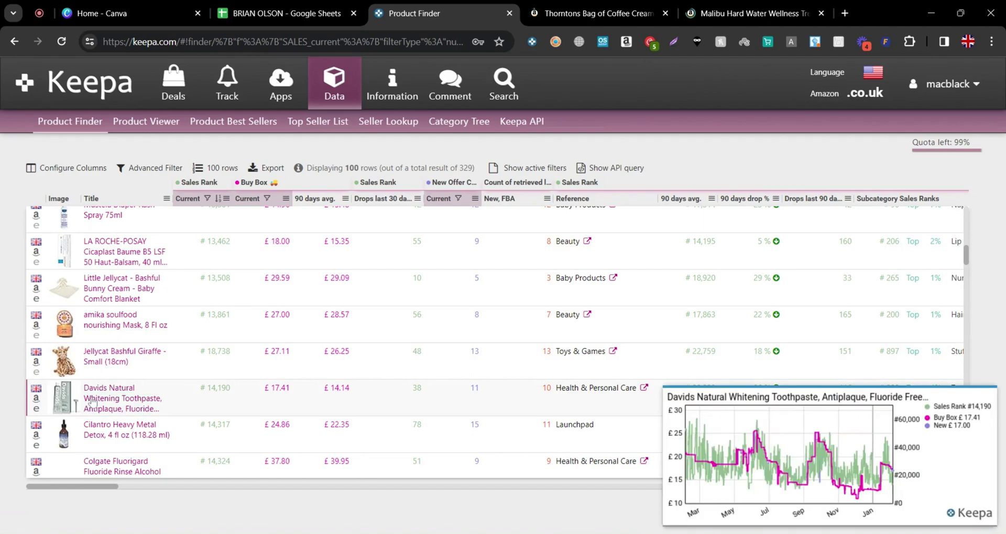
pyautogui.moveTo(55, 408)
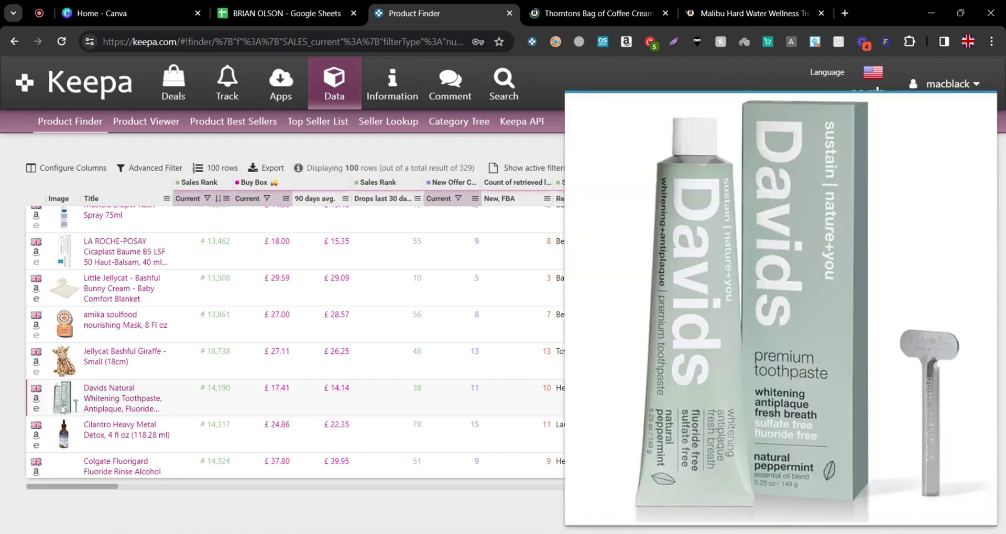
pyautogui.click(36, 399)
# Glance at the Davids listing, then bring up Thorntons and move its tab after Malibu
pyautogui.click(435, 6)
pyautogui.scroll(-3, 163, 376)
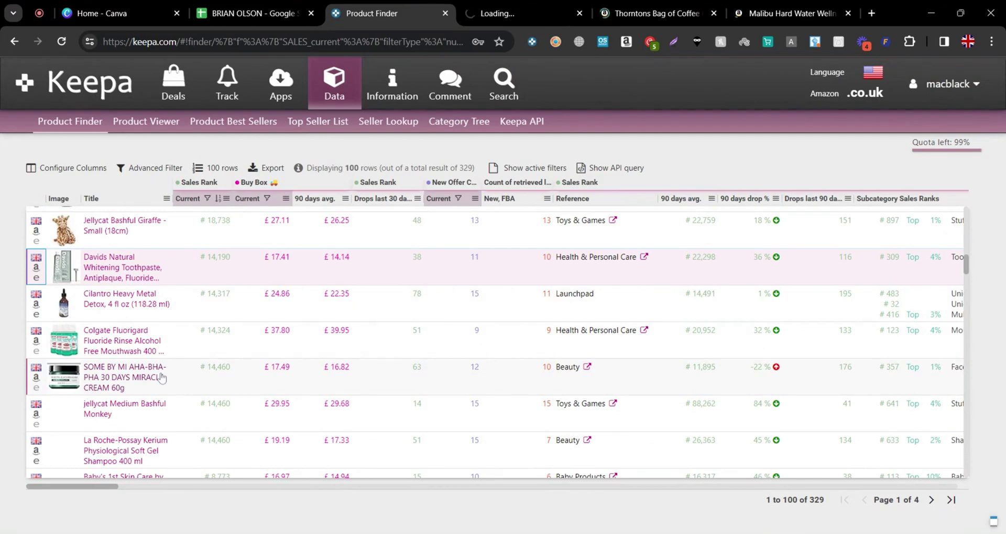
pyautogui.click(621, 11)
pyautogui.moveTo(621, 11); pyautogui.dragTo(744, 5)
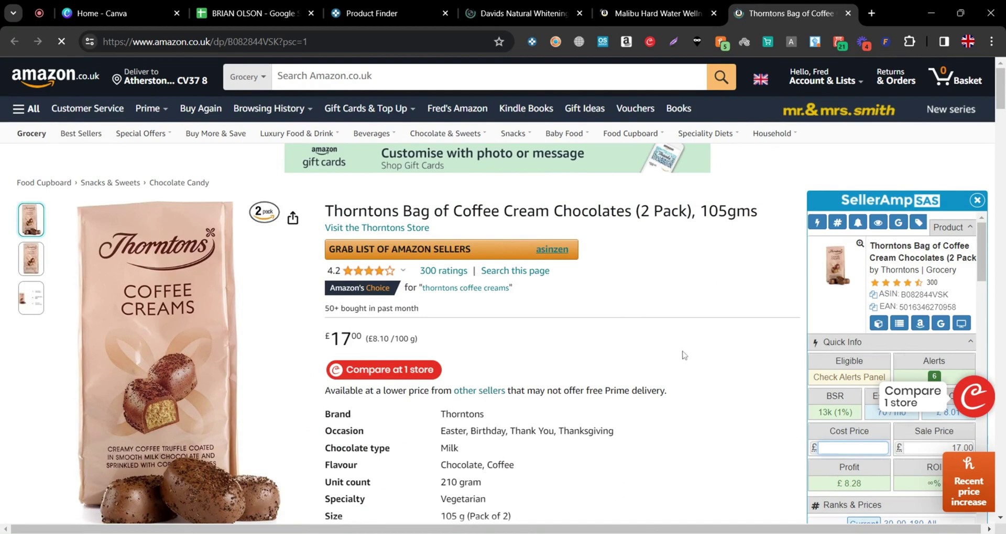
# Scroll the Thorntons Coffee Creams page down to its Keepa price history and eBay £23.94 comparison
pyautogui.scroll(-1, 684, 357)
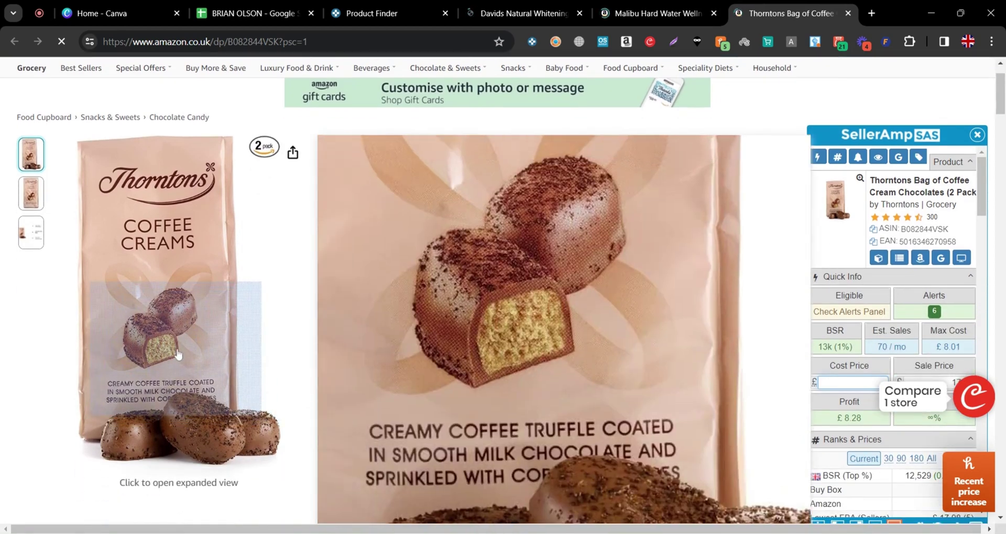
pyautogui.scroll(1, 607, 411)
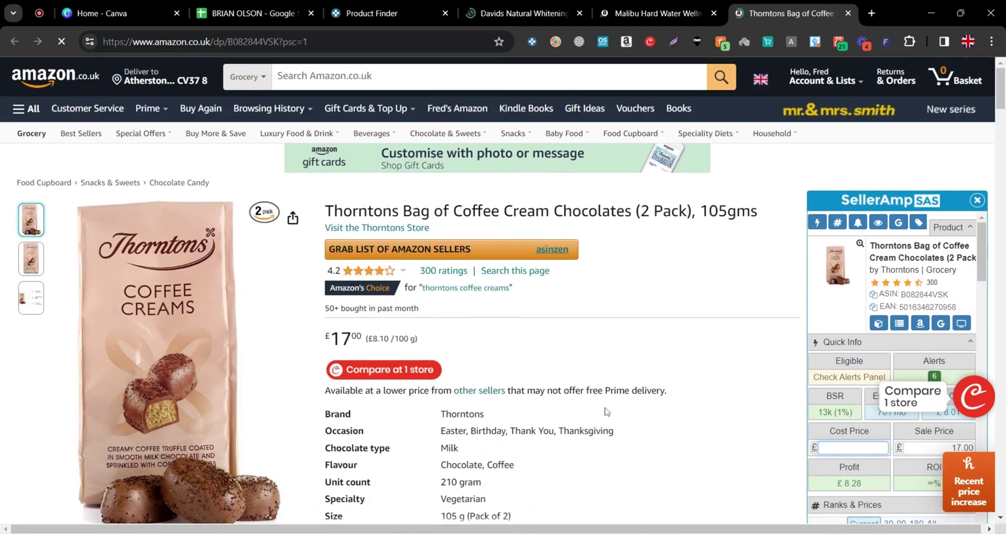
pyautogui.scroll(-1, 607, 411)
pyautogui.scroll(1, 591, 409)
pyautogui.scroll(-2, 597, 414)
pyautogui.scroll(1, 597, 409)
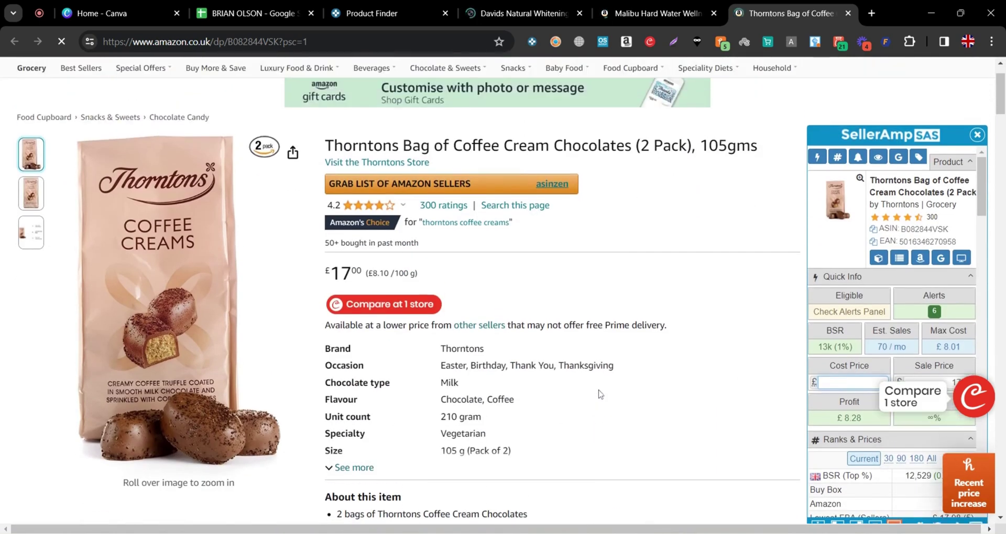
pyautogui.scroll(-3, 599, 393)
pyautogui.scroll(-3, 601, 393)
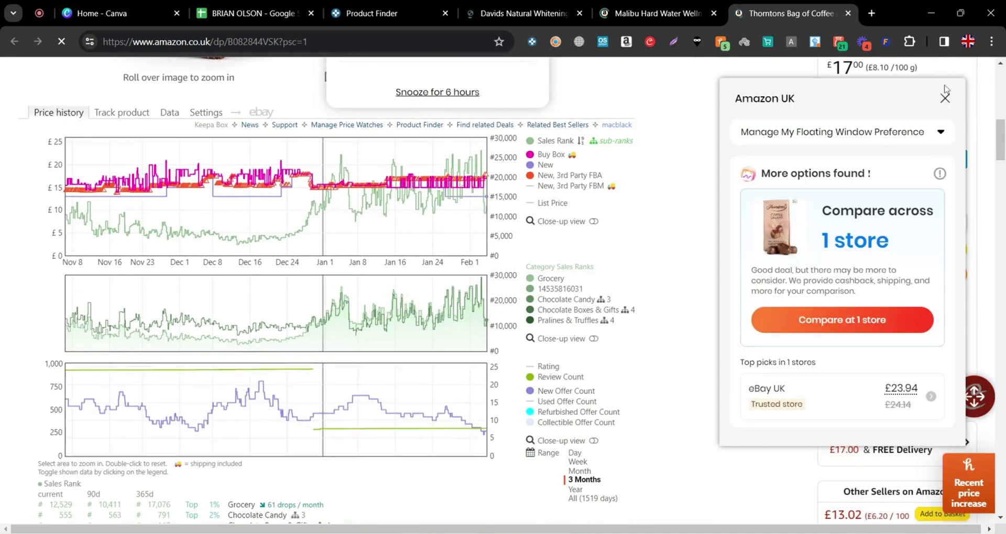
# Close the eBay comparison, view a year of history and zoom into October–December, then return to three months
pyautogui.click(945, 100)
pyautogui.click(575, 489)
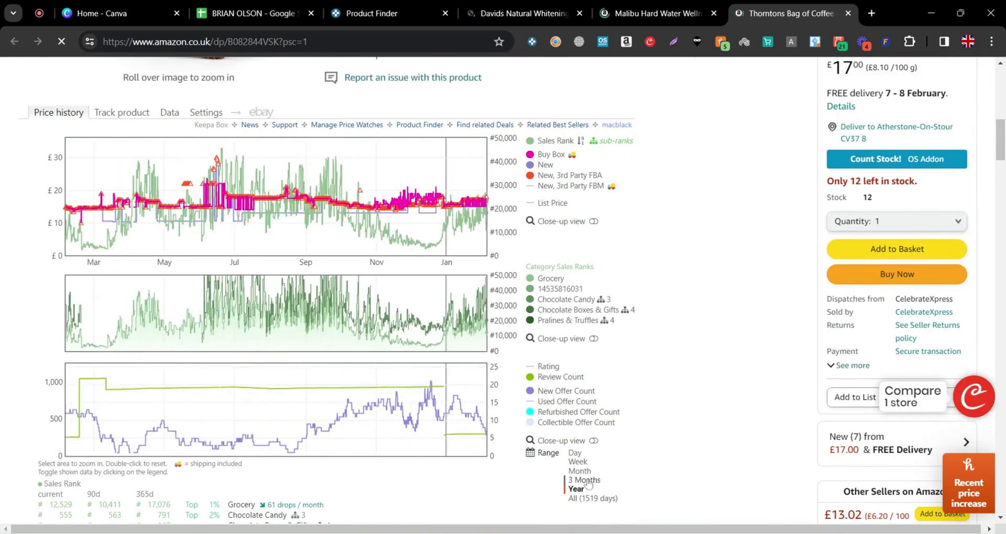
pyautogui.click(586, 480)
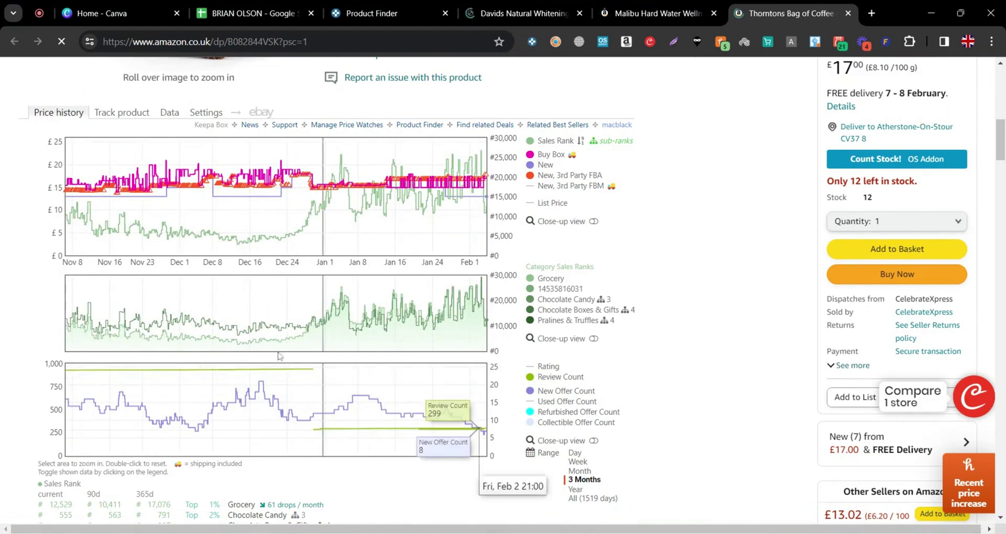
pyautogui.click(576, 489)
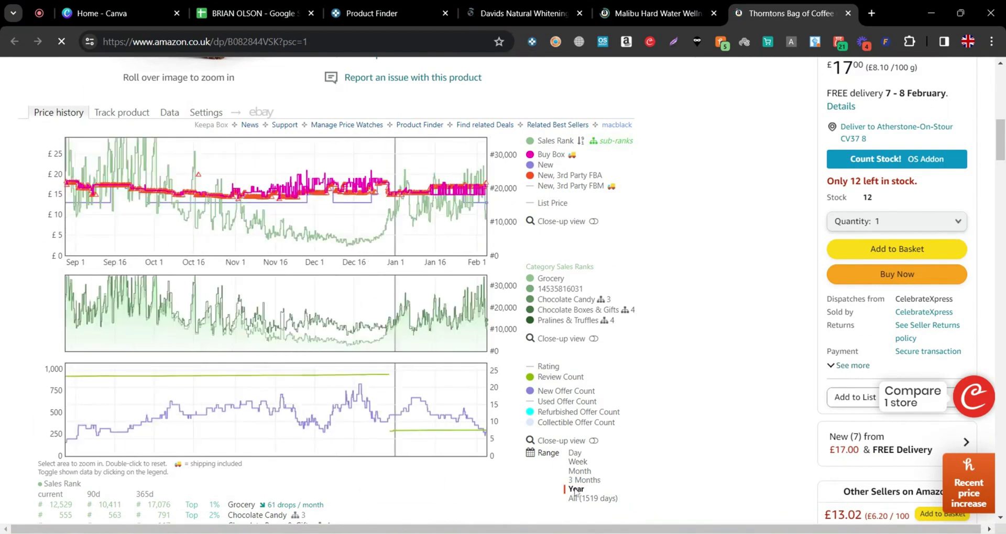
pyautogui.moveTo(345, 230); pyautogui.dragTo(453, 234)
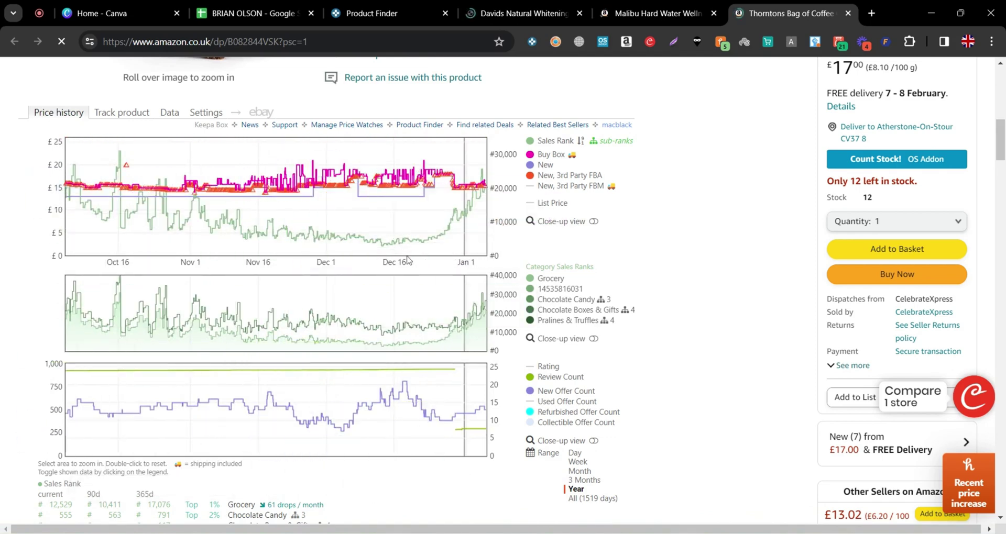
pyautogui.click(583, 480)
# Recheck the Thorntons year-long price history against the three-month view
pyautogui.scroll(15, 598, 465)
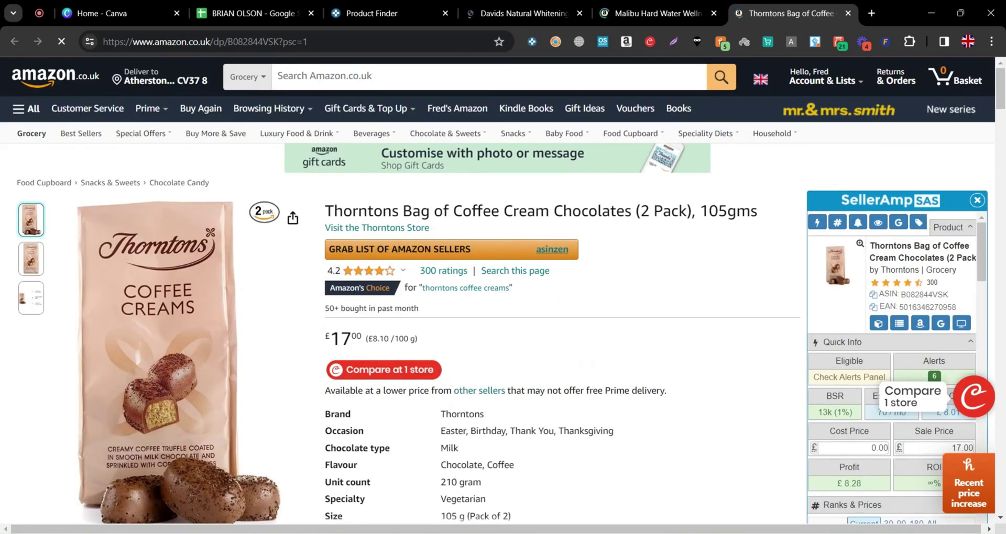
pyautogui.scroll(-1, 419, 398)
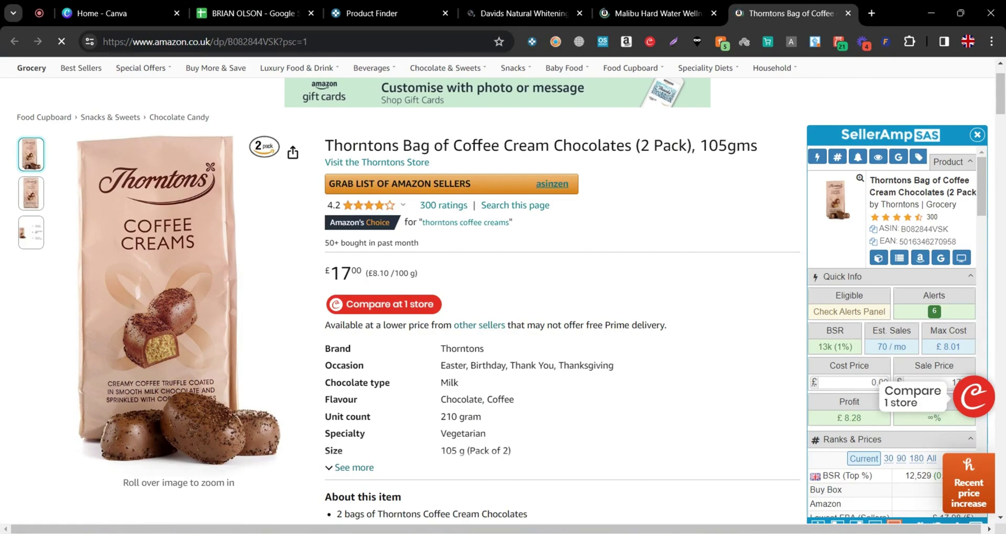
pyautogui.scroll(-7, 548, 390)
pyautogui.scroll(1, 549, 390)
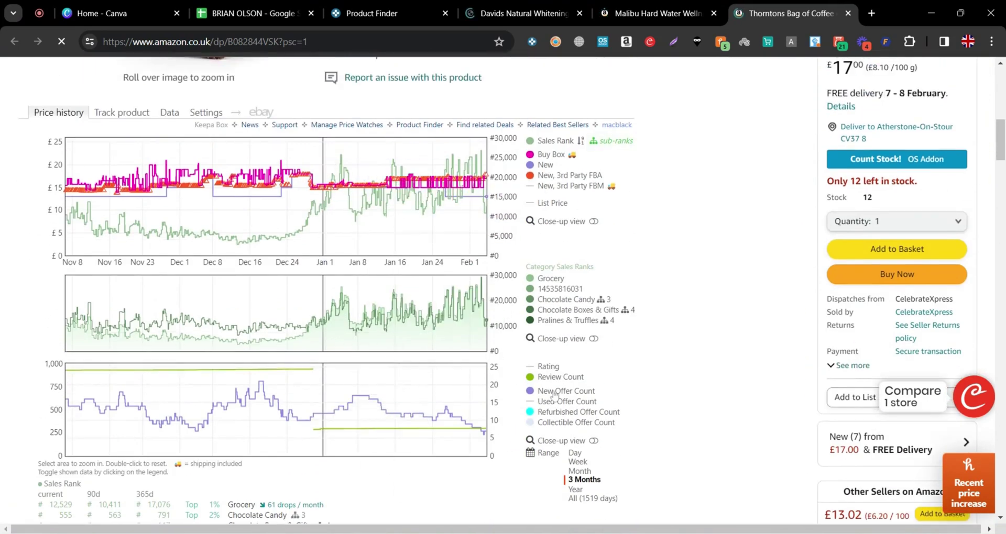
pyautogui.click(576, 492)
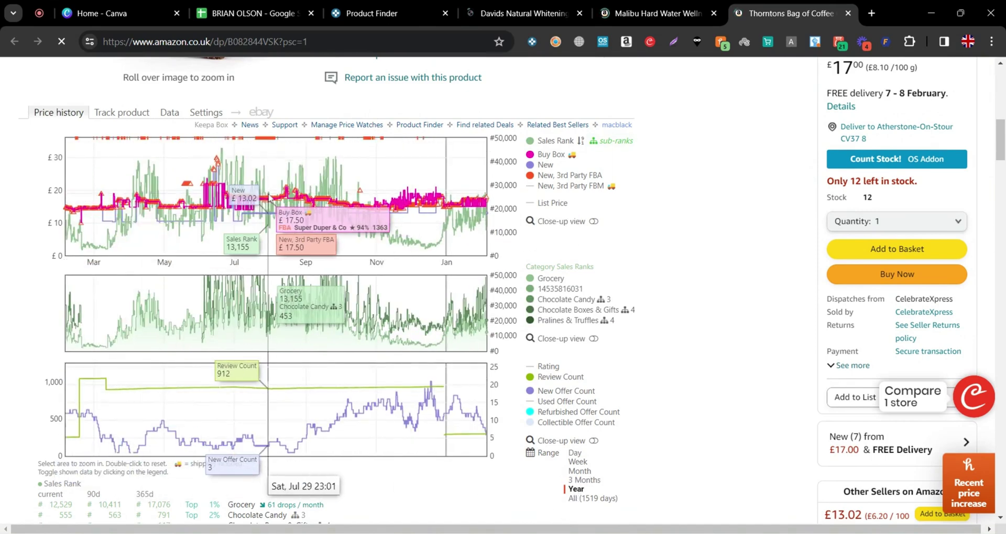
pyautogui.click(584, 480)
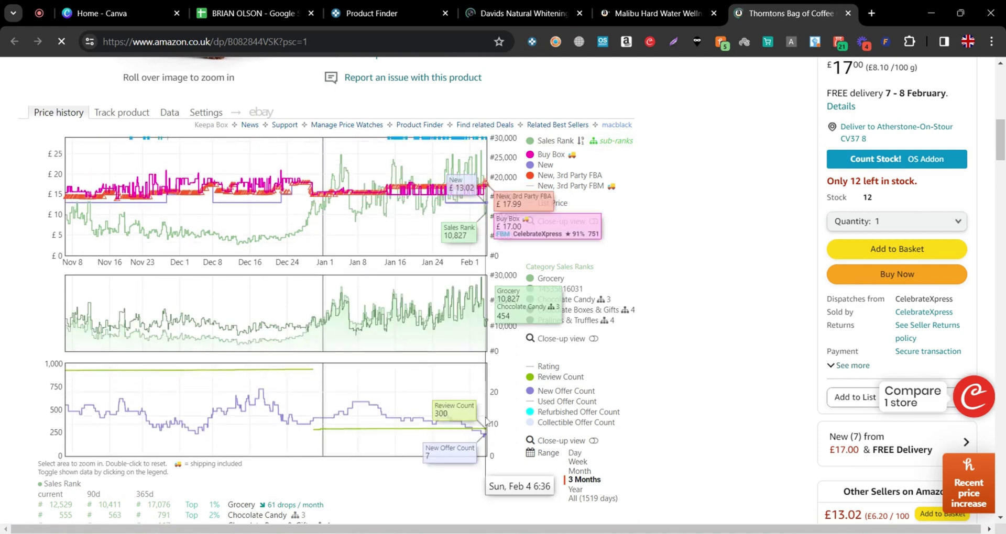
pyautogui.scroll(1, 466, 399)
pyautogui.scroll(-1, 476, 285)
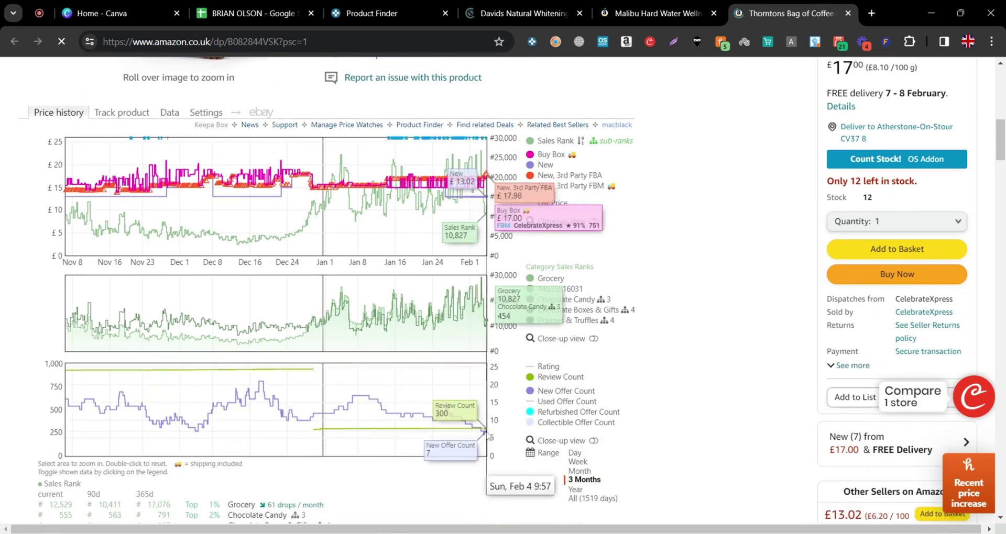
pyautogui.scroll(2, 617, 275)
pyautogui.scroll(4, 617, 275)
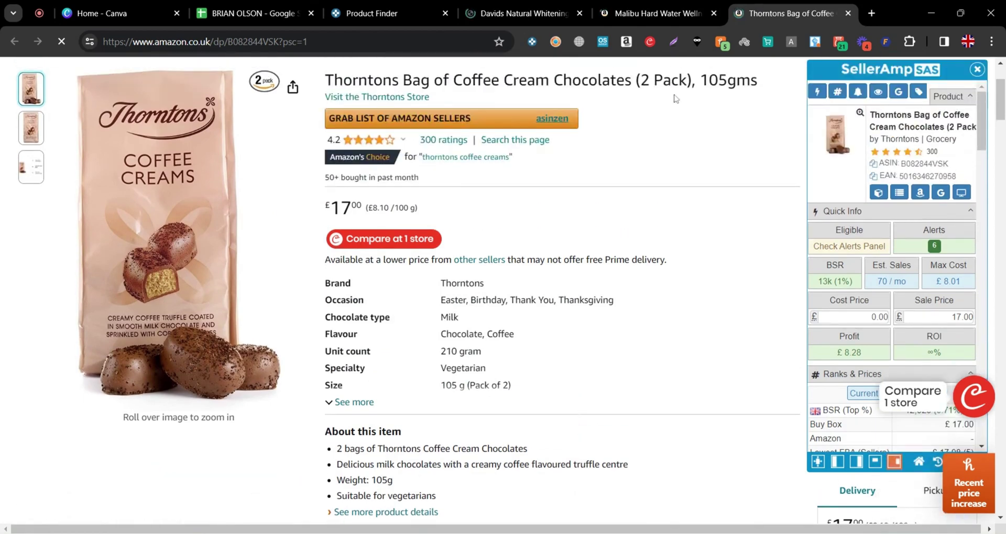
# Compare other sellers' prices for the Thorntons chocolates in Google Shopping results
pyautogui.click(940, 193)
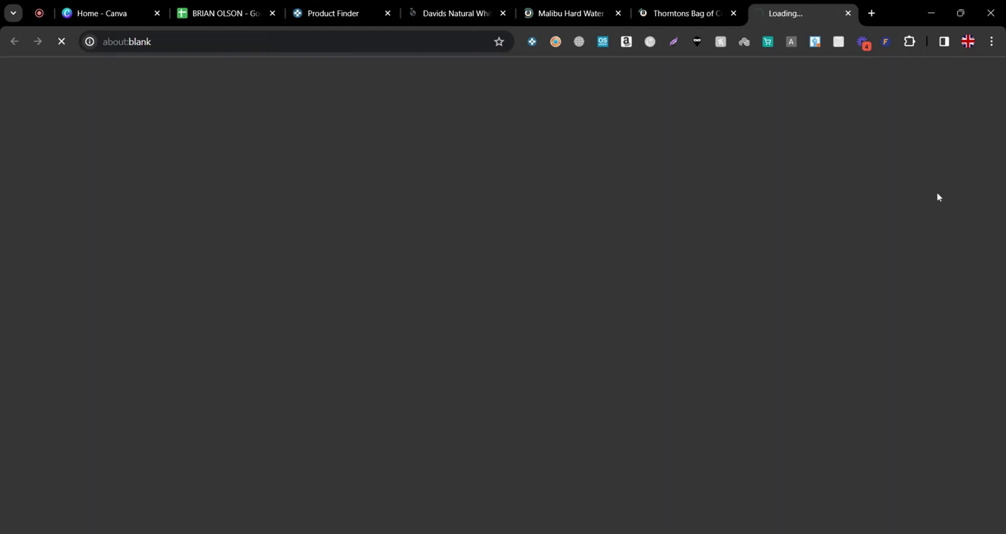
pyautogui.click(725, 9)
pyautogui.click(787, 5)
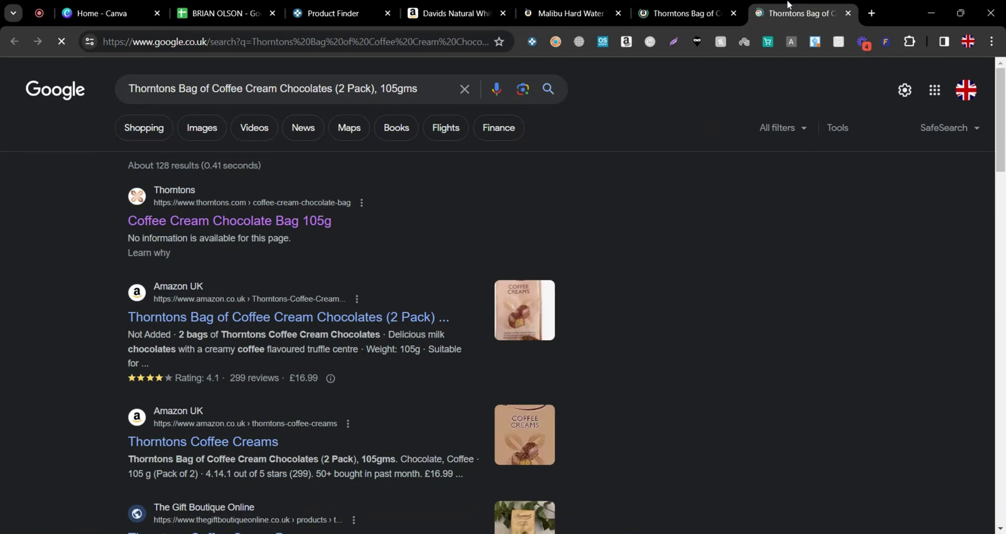
pyautogui.scroll(-5, 543, 234)
pyautogui.scroll(5, 391, 348)
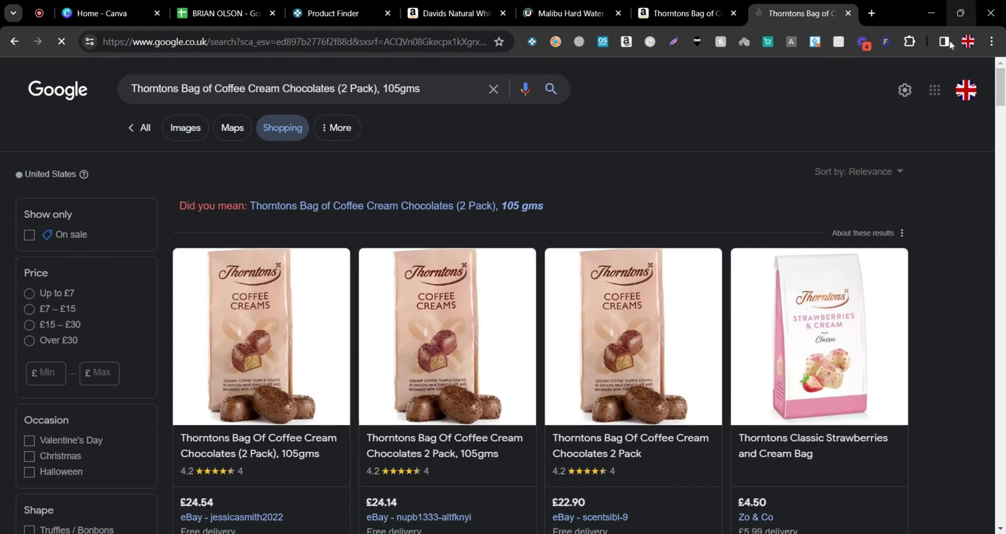
pyautogui.scroll(-3, 703, 353)
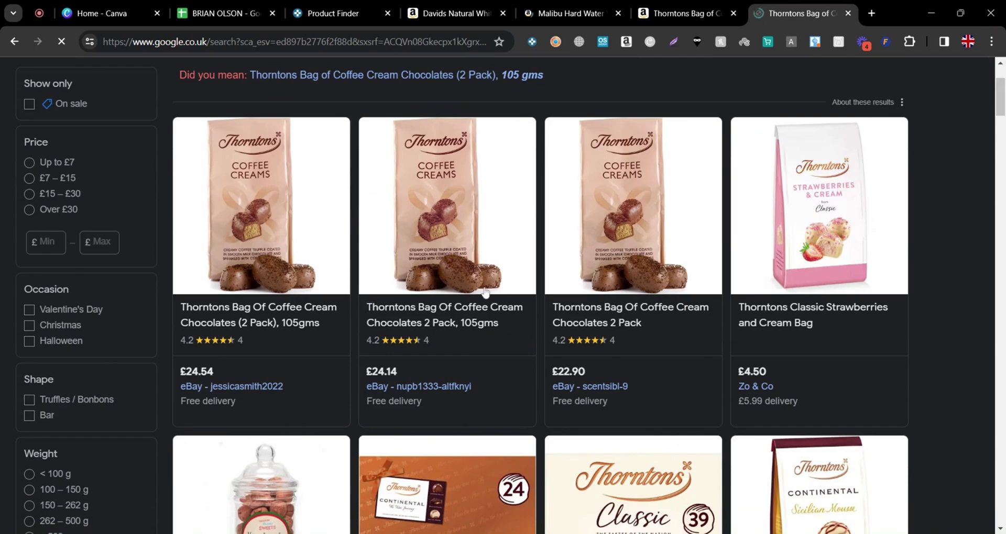
pyautogui.scroll(-6, 734, 400)
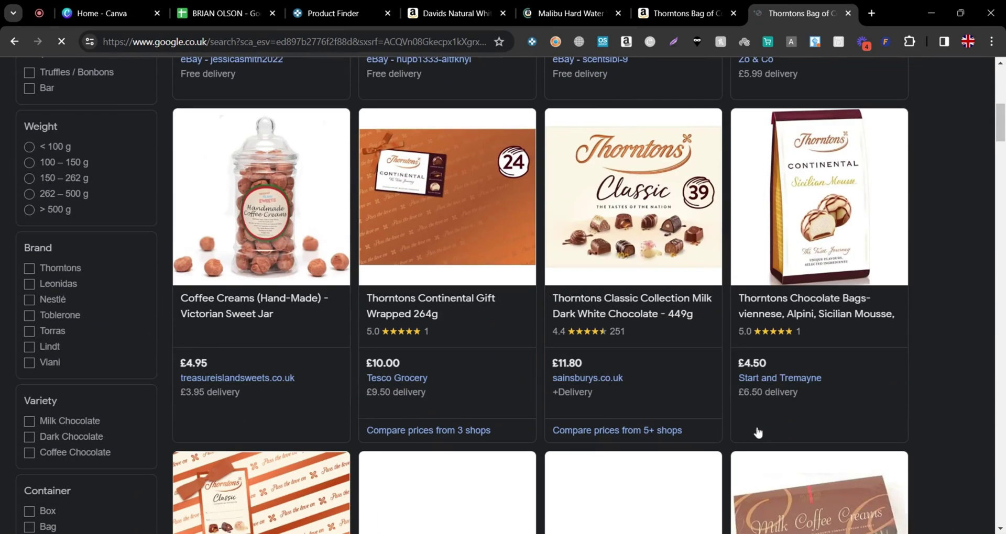
pyautogui.scroll(9, 611, 447)
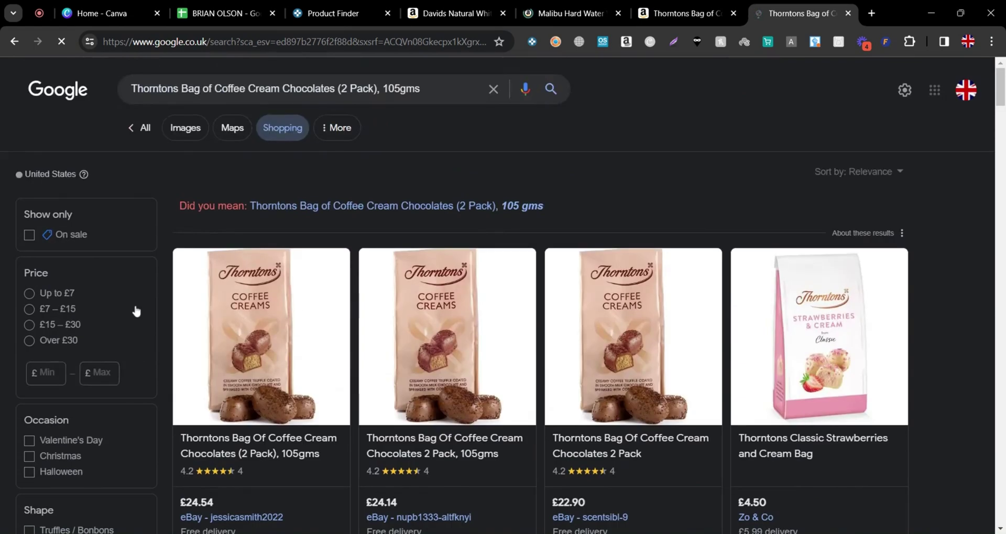
# Switch to All results, listing Thorntons Coffee Creams with eBay at £22.53 and Amazon at £16.99
pyautogui.click(149, 128)
pyautogui.scroll(-4, 226, 394)
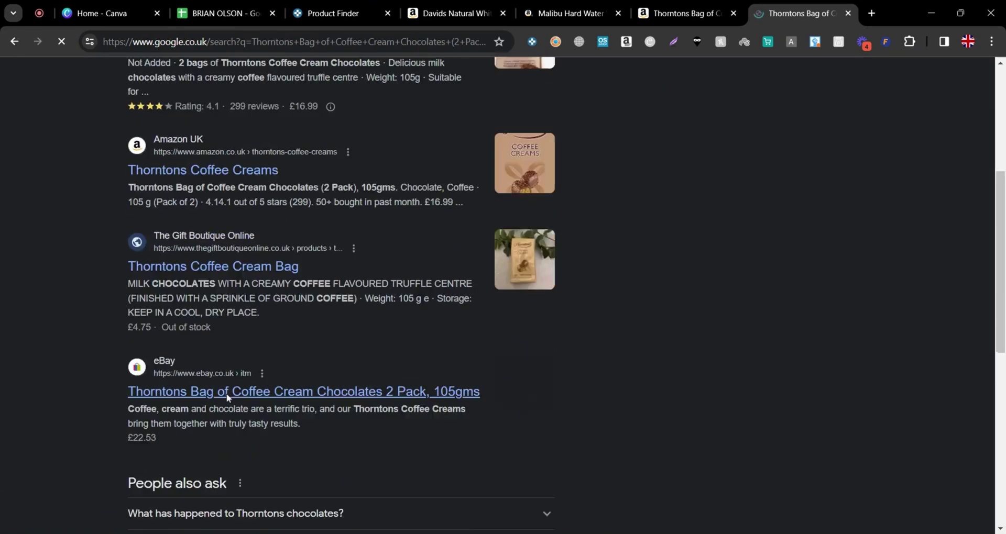
pyautogui.scroll(4, 224, 366)
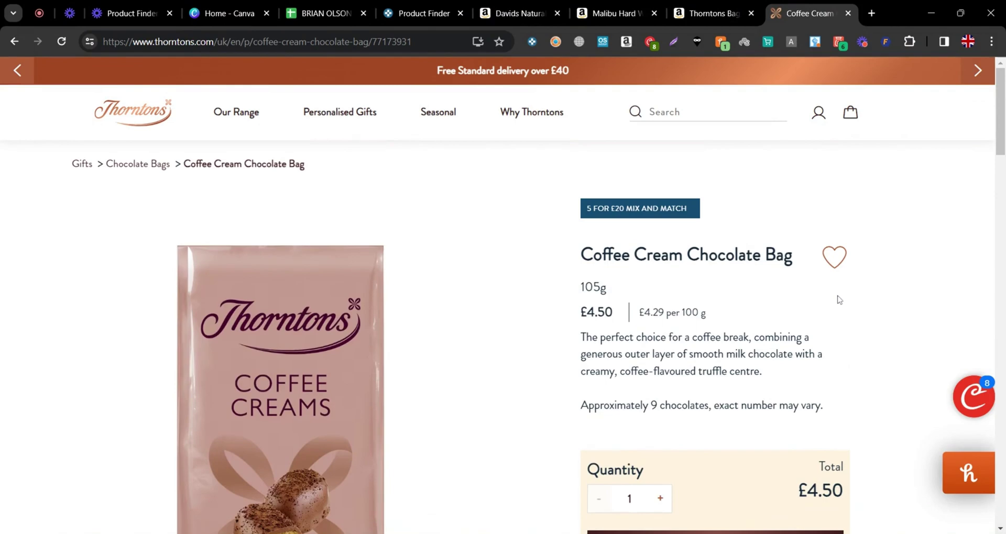
# Check the Amazon coffee creams listing and dismiss its price-comparison offer
pyautogui.scroll(-3, 889, 337)
pyautogui.scroll(1, 893, 337)
pyautogui.scroll(-1, 891, 337)
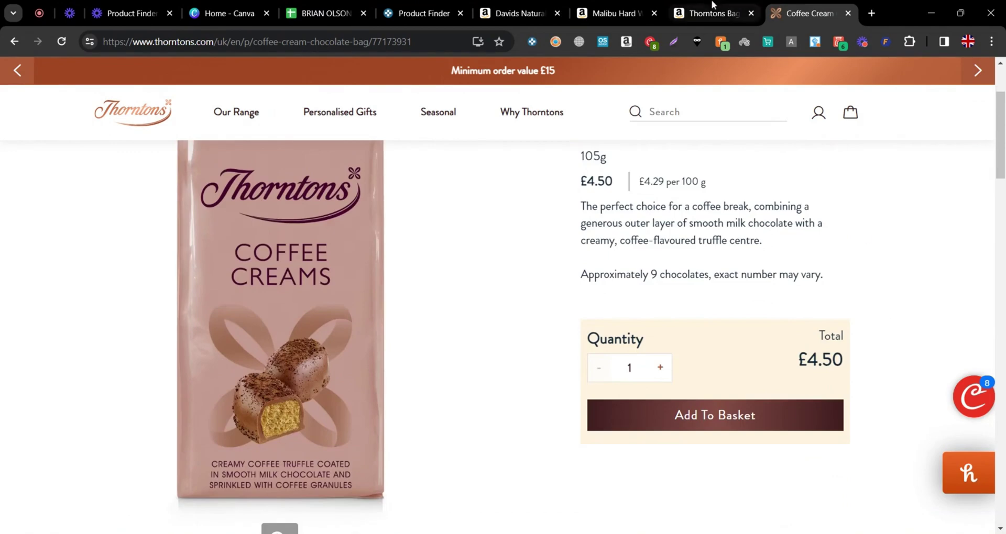
pyautogui.click(697, 5)
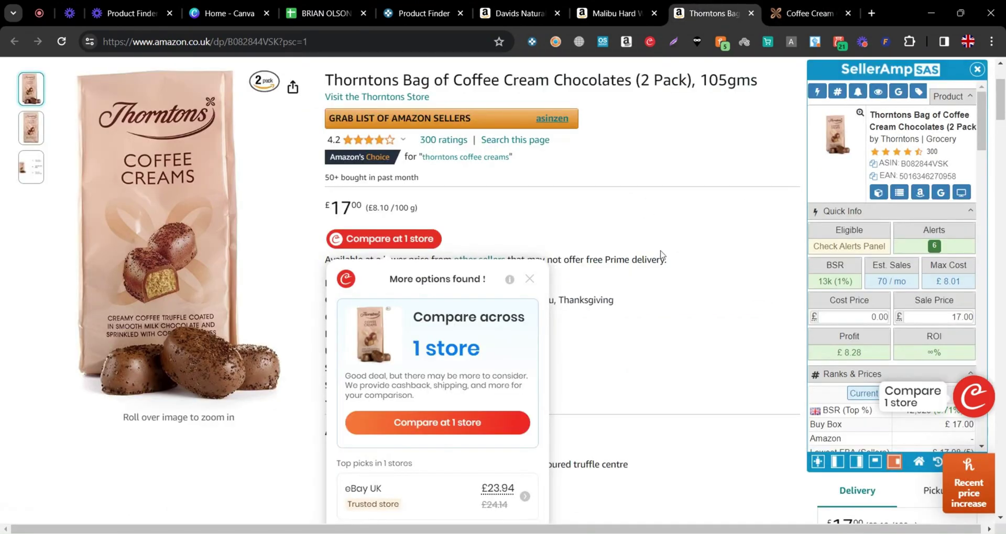
pyautogui.scroll(1, 661, 252)
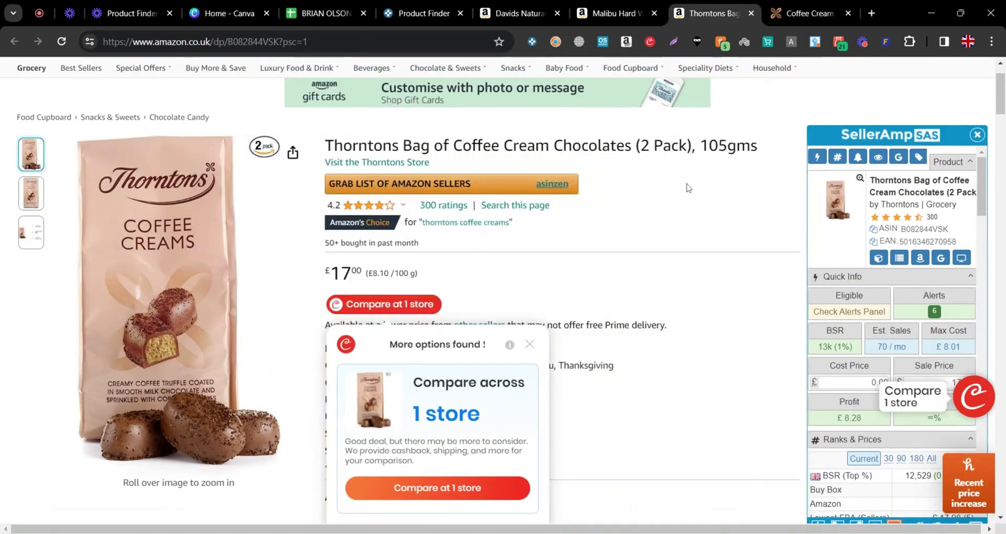
pyautogui.click(529, 347)
pyautogui.click(812, 7)
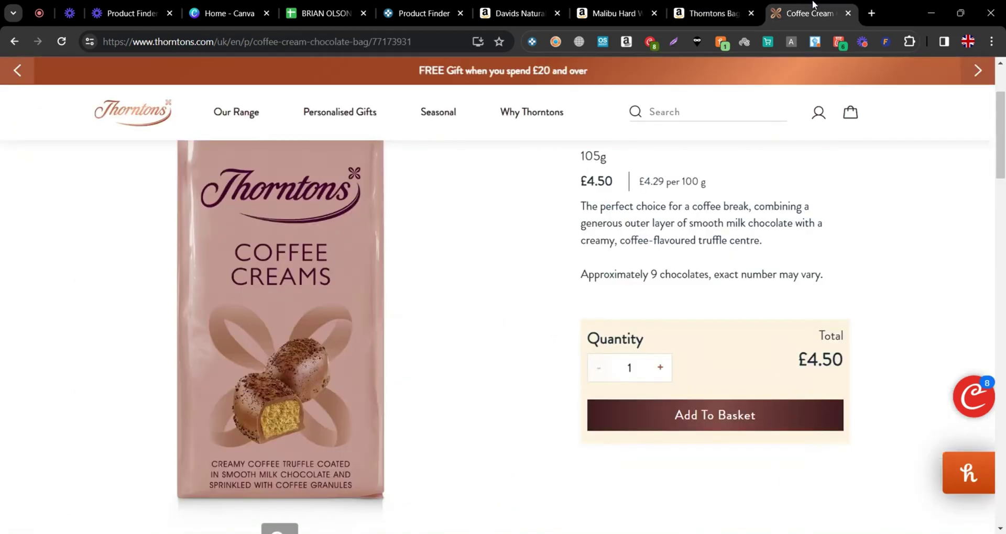
pyautogui.scroll(1, 576, 315)
pyautogui.moveTo(579, 222); pyautogui.dragTo(606, 223)
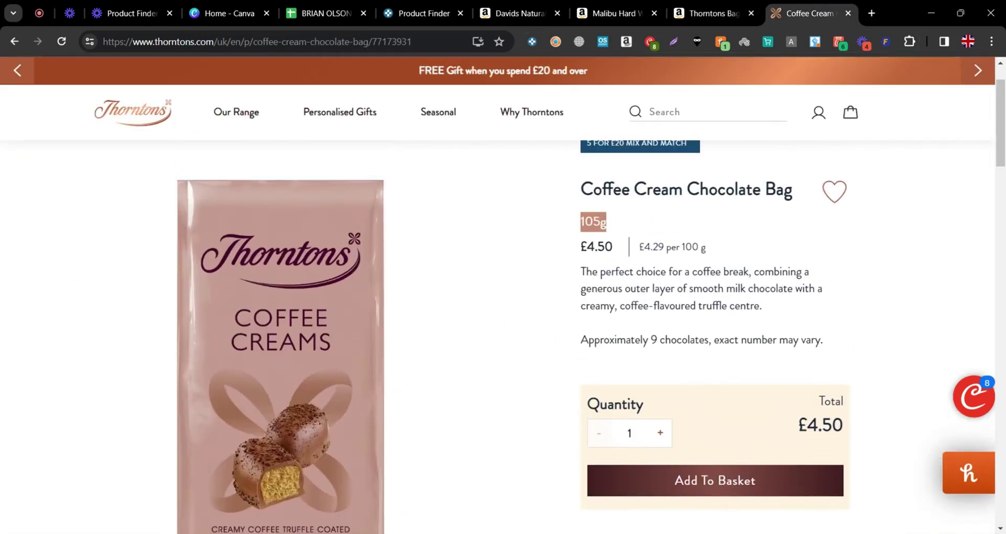
# Compare the Thorntons product title against the Amazon listing's Coffee Cream Chocolates title
pyautogui.moveTo(581, 189); pyautogui.dragTo(778, 189)
pyautogui.click(725, 4)
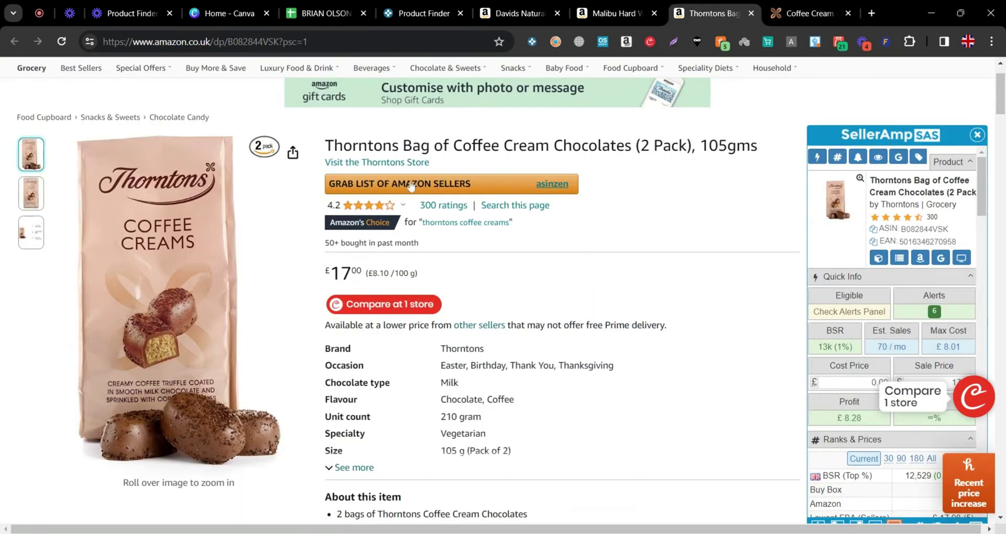
pyautogui.moveTo(463, 146); pyautogui.dragTo(631, 145)
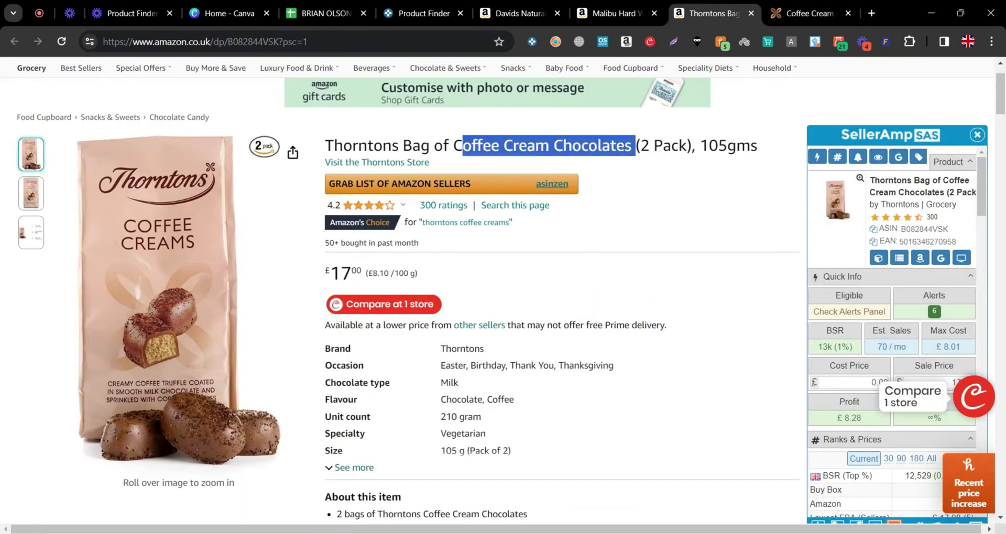
pyautogui.click(797, 4)
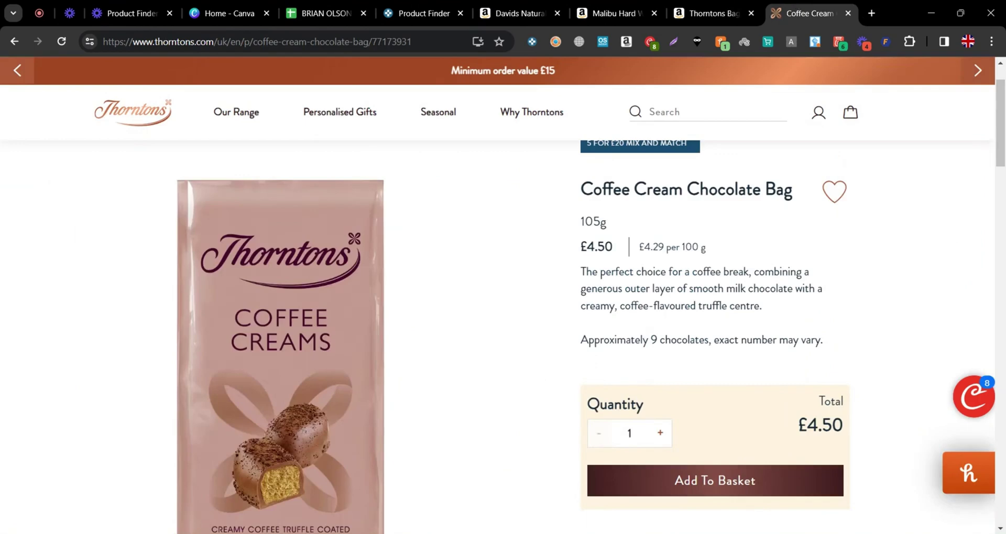
pyautogui.scroll(-3, 542, 379)
pyautogui.scroll(4, 542, 379)
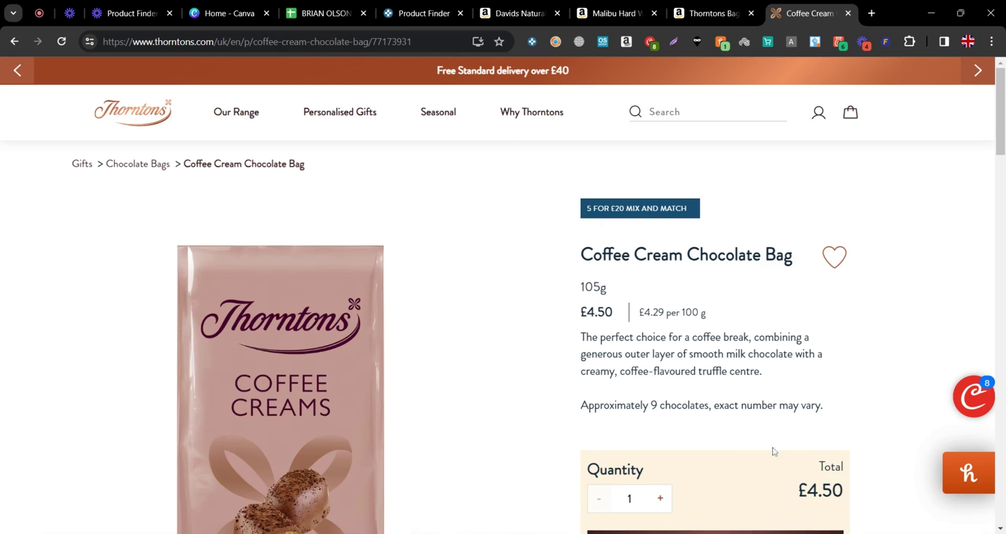
pyautogui.scroll(-1, 768, 443)
pyautogui.click(697, 12)
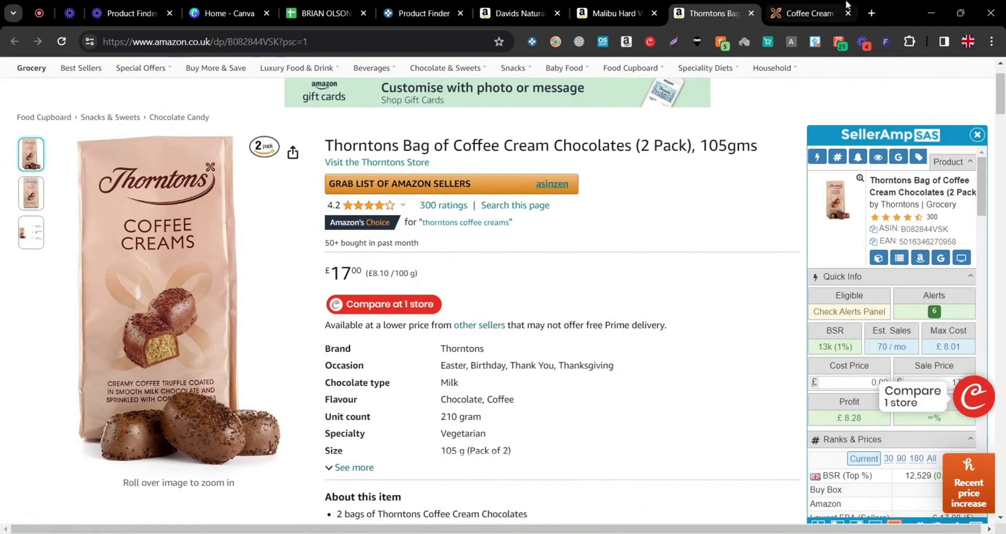
pyautogui.click(833, 11)
# Raise the £4.50 Coffee Cream Chocolate Bag quantity to 10, totalling £45.00
pyautogui.doubleClick(660, 433)
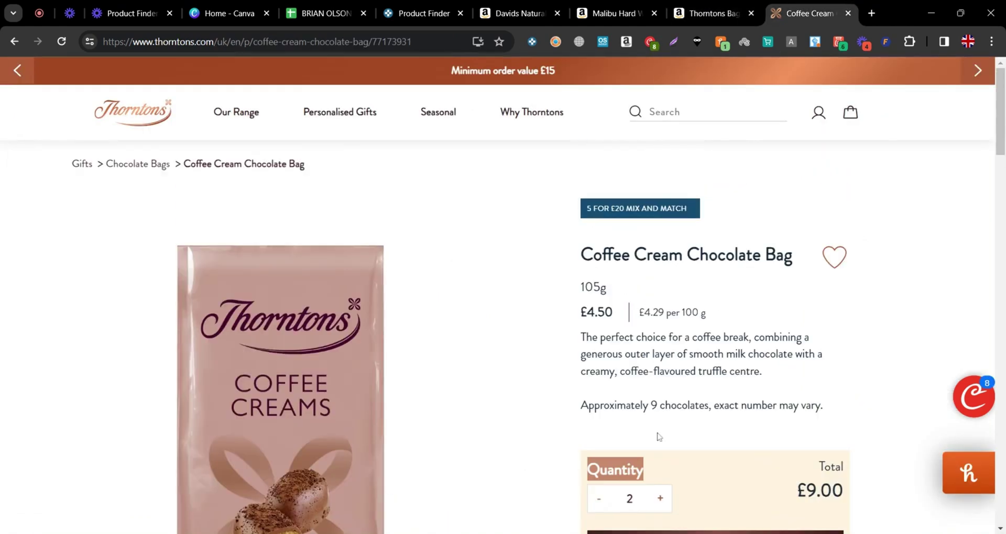
pyautogui.scroll(-1, 659, 419)
pyautogui.click(661, 368)
pyautogui.scroll(-2, 660, 383)
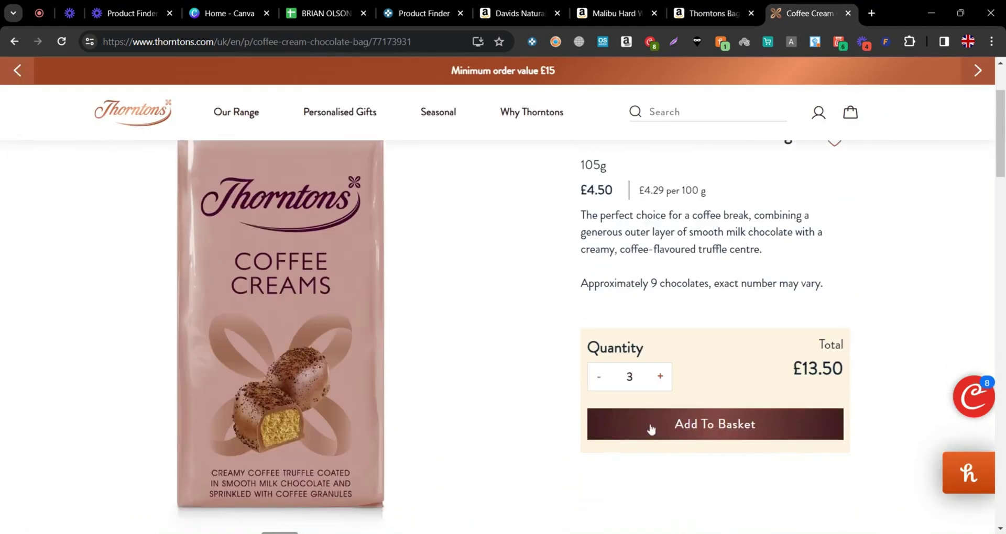
pyautogui.click(660, 368)
pyautogui.scroll(-2, 662, 309)
pyautogui.click(660, 301)
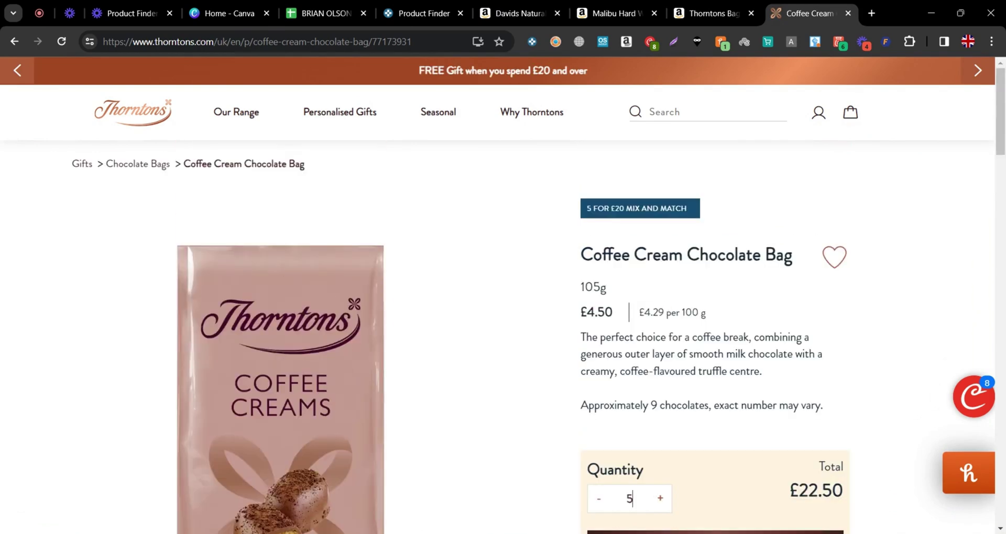
pyautogui.click(661, 499)
pyautogui.click(660, 499)
pyautogui.click(660, 499)
pyautogui.click(660, 499)
pyautogui.click(660, 499)
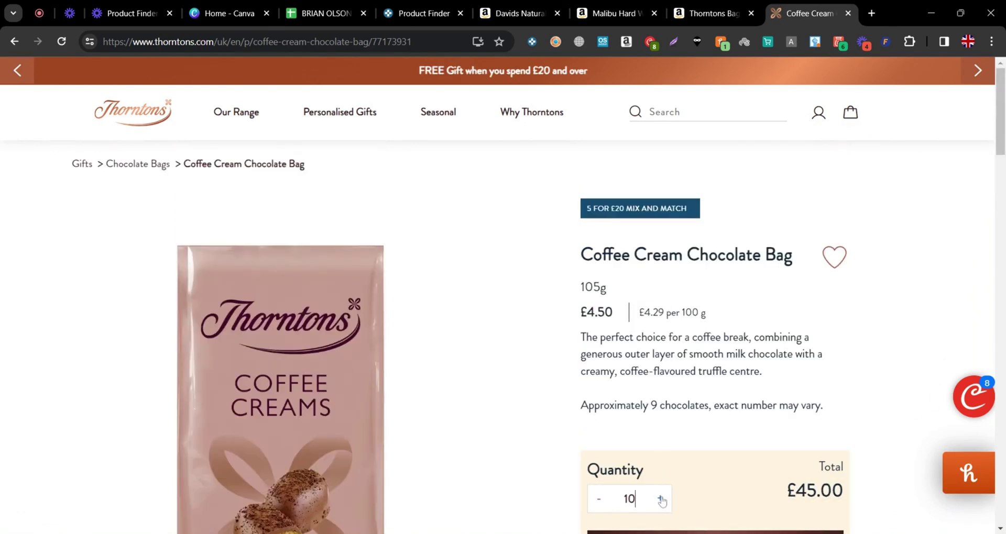
# Add the ten Coffee Cream bags to the basket and try all Coupert coupon codes
pyautogui.scroll(-1, 662, 472)
pyautogui.click(692, 495)
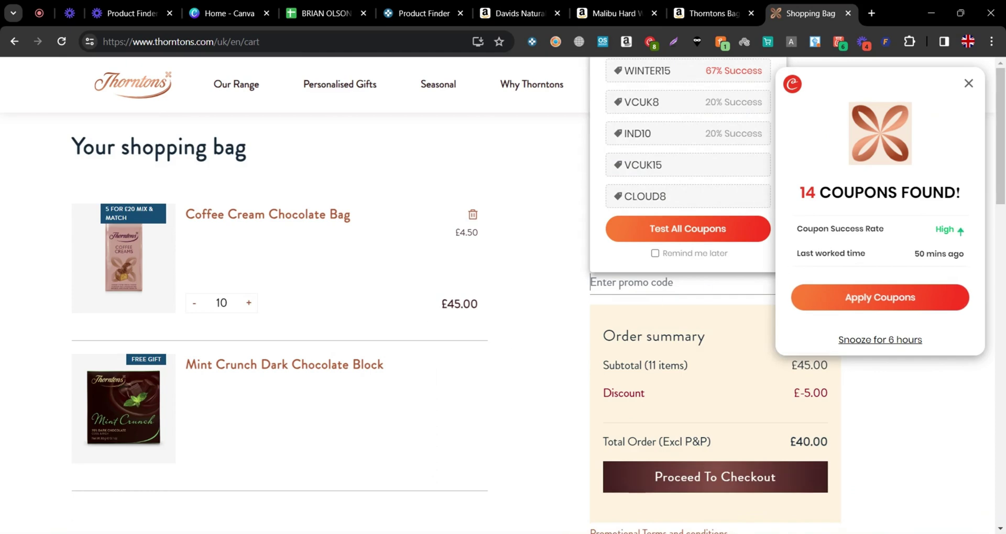
pyautogui.click(828, 297)
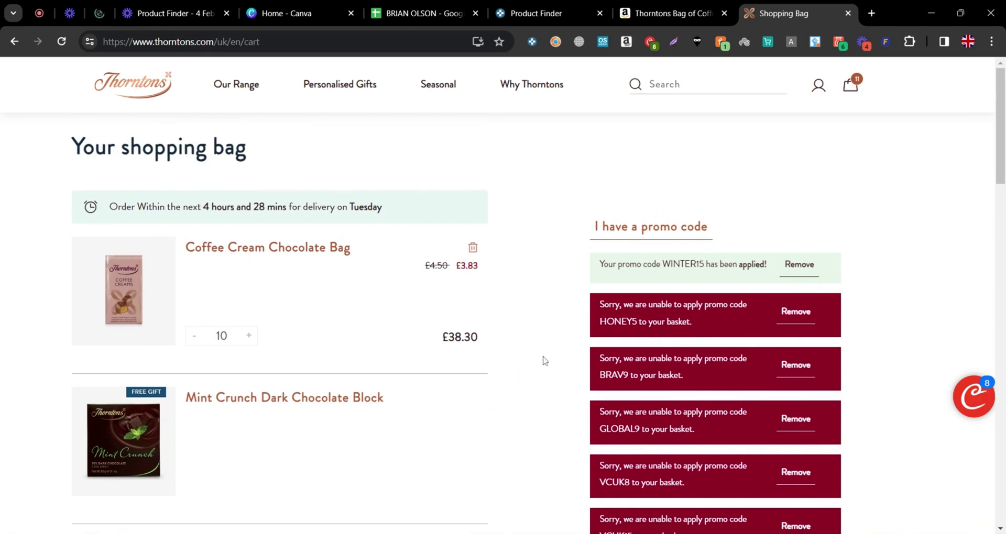
# Review the order summary: WINTER15 takes £6.70 off for a £38.30 total
pyautogui.moveTo(662, 264); pyautogui.dragTo(704, 265)
pyautogui.scroll(-5, 734, 400)
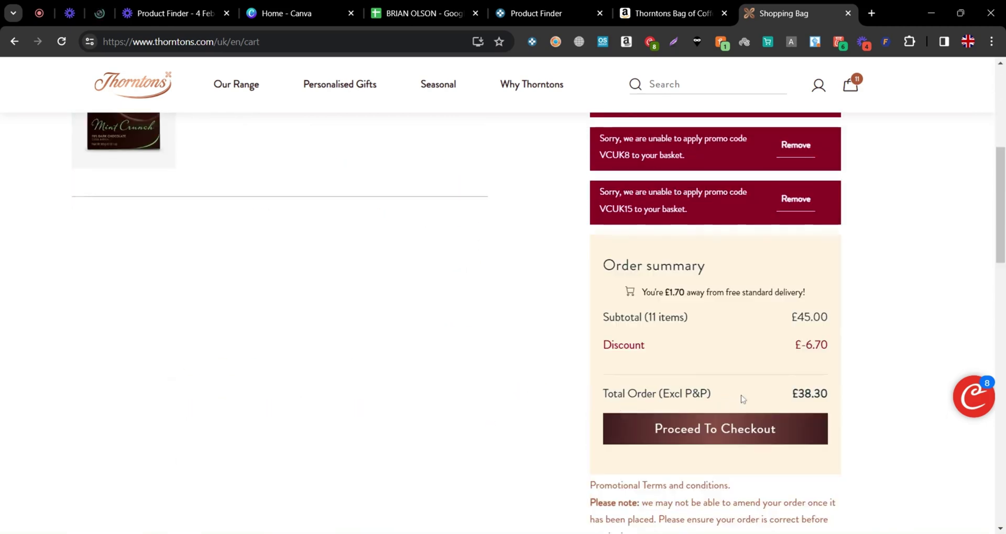
pyautogui.scroll(1, 750, 417)
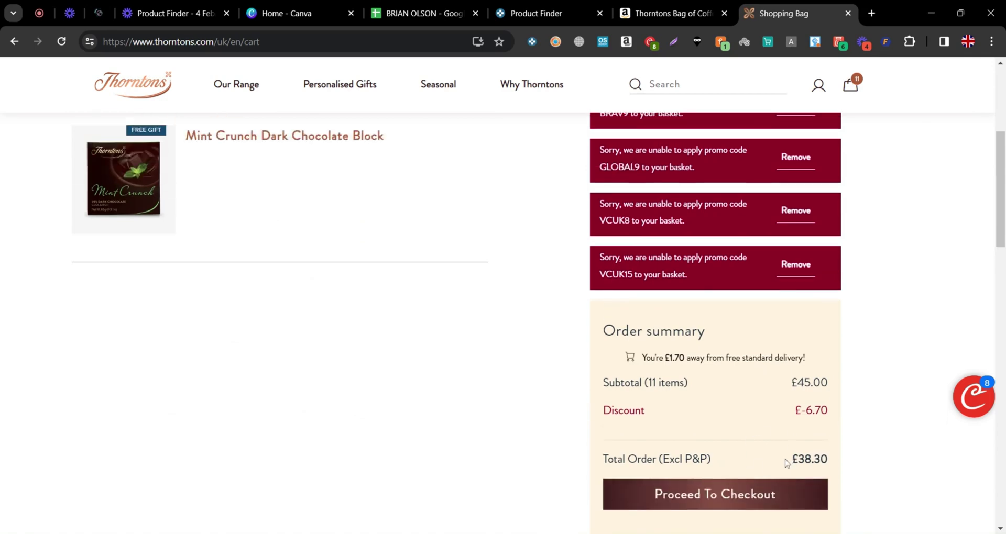
pyautogui.scroll(2, 602, 430)
pyautogui.scroll(2, 404, 184)
pyautogui.scroll(-6, 667, 449)
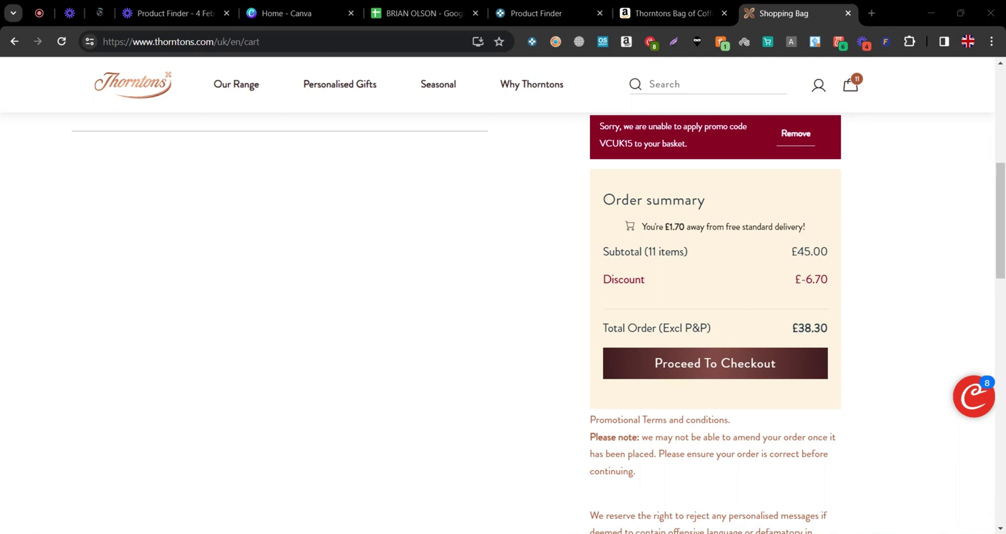
# Enter 7.66 as SellerAmp cost price on Amazon, giving £1.89 profit and 24.67% ROI
pyautogui.click(686, 10)
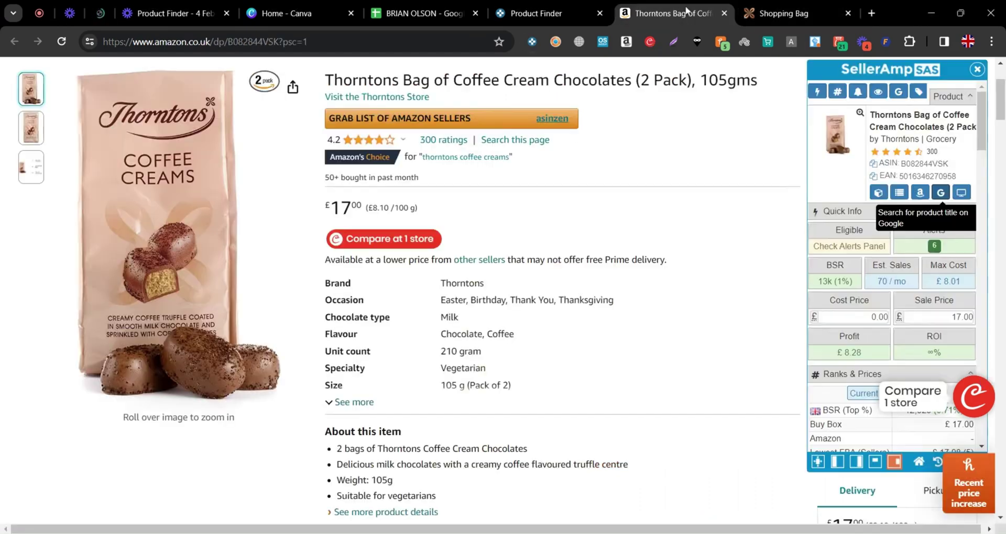
pyautogui.scroll(2, 226, 262)
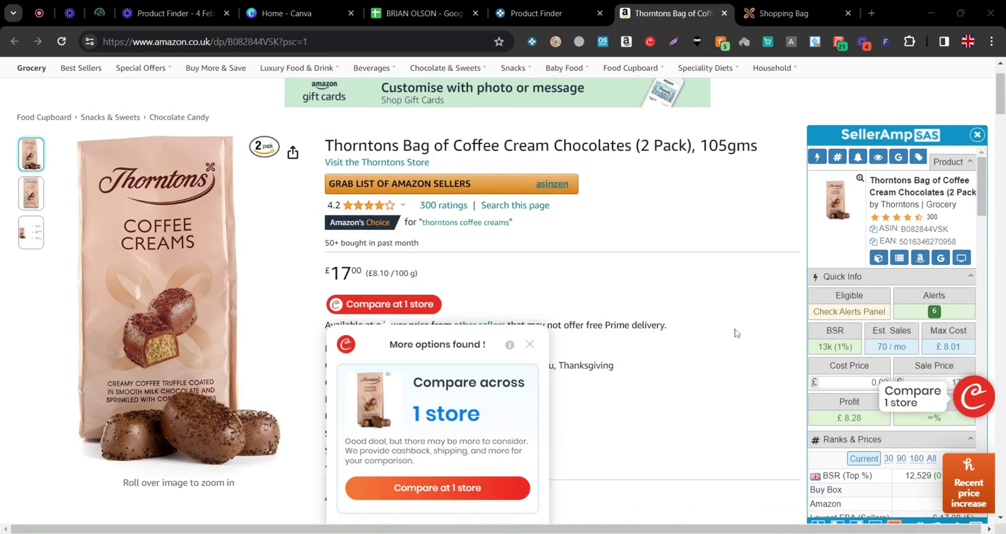
pyautogui.click(530, 345)
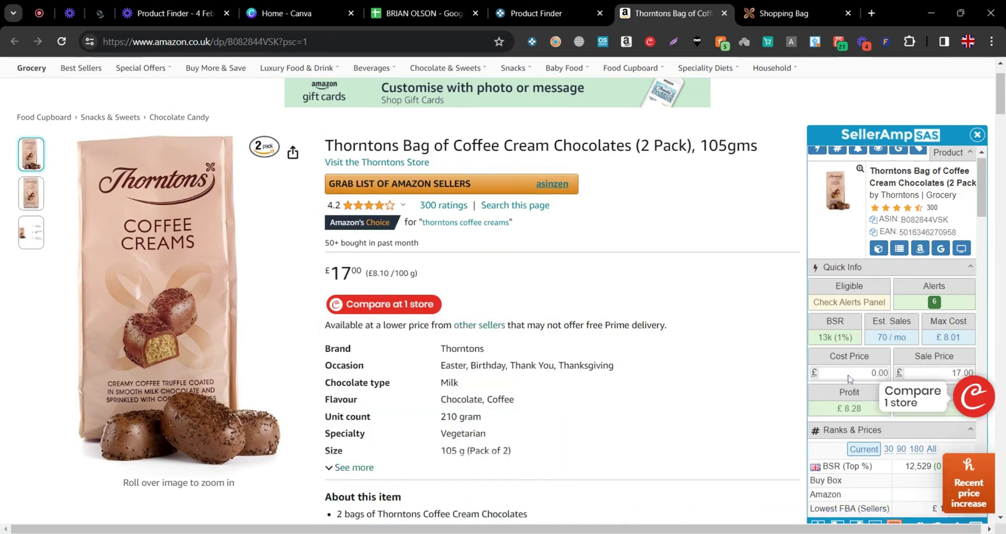
pyautogui.write('7')
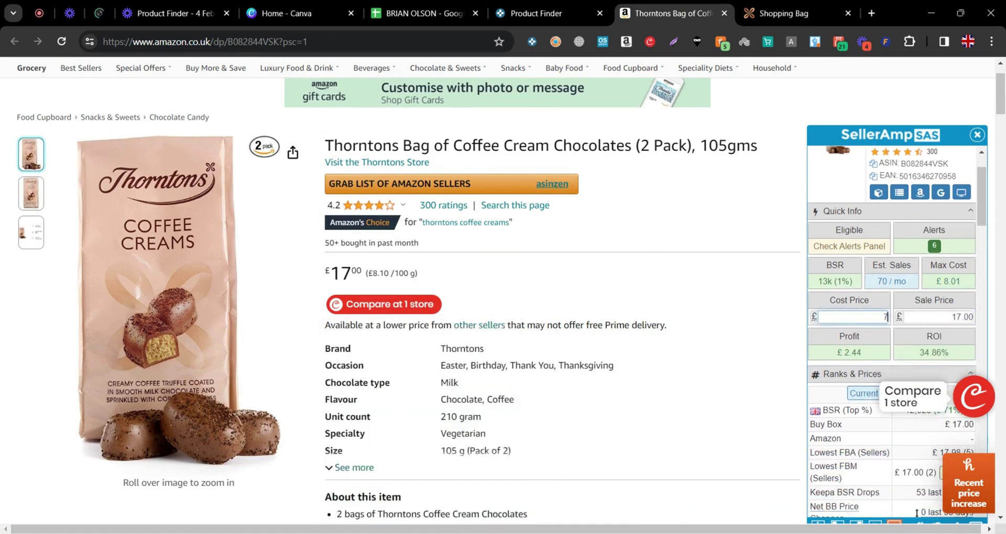
pyautogui.write('.66')
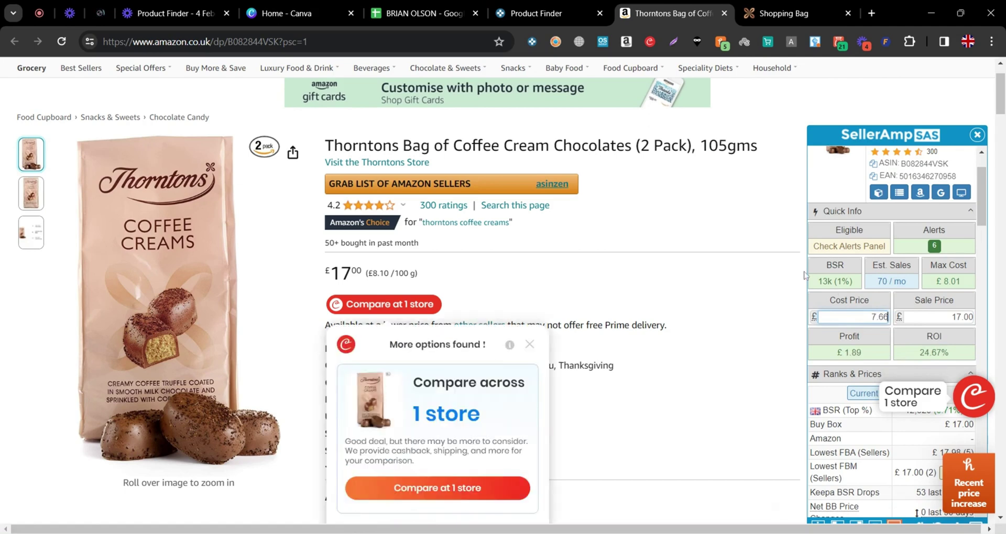
pyautogui.scroll(-1, 723, 299)
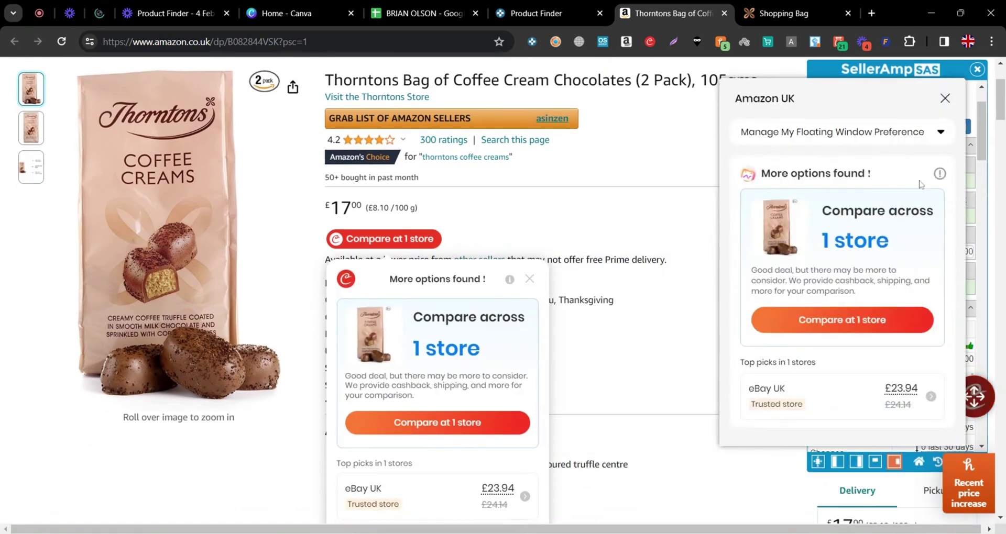
# Close the Amazon UK comparison panel and the Amazon Thorntons listing
pyautogui.click(945, 99)
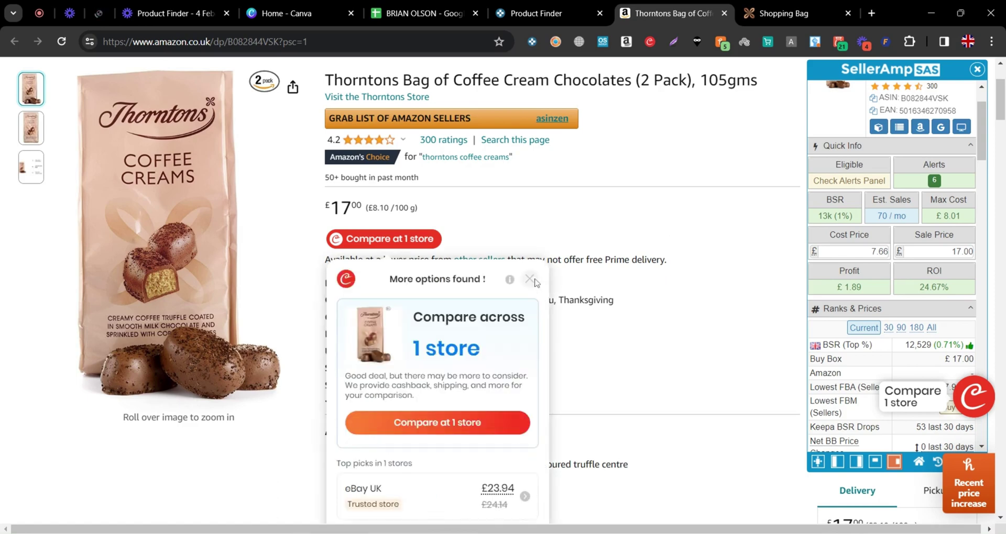
pyautogui.scroll(1, 551, 288)
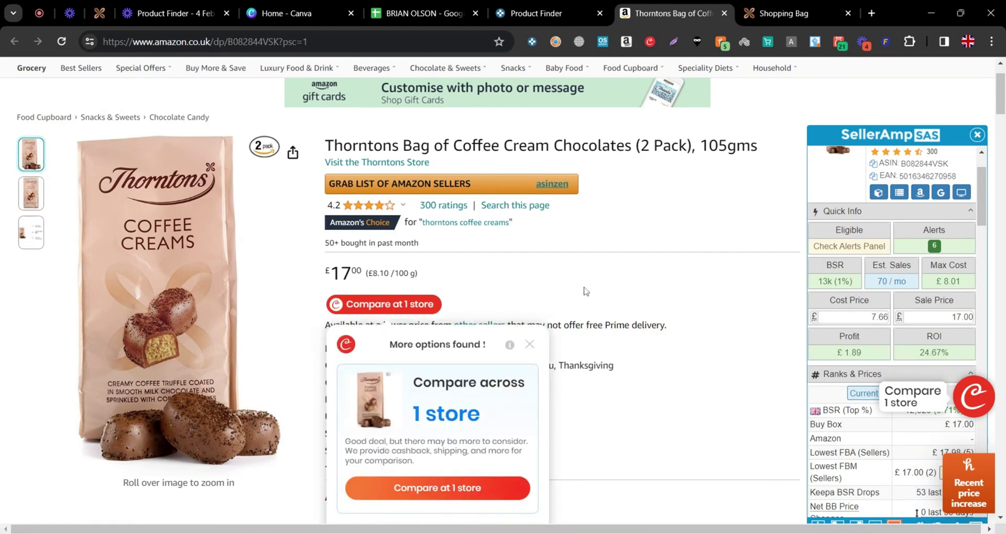
pyautogui.click(725, 14)
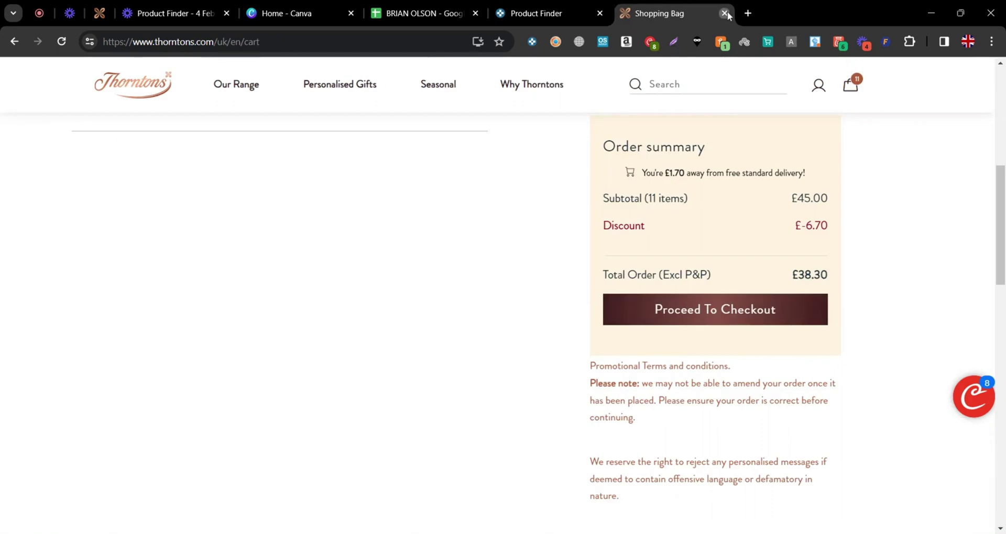
# Close the Thorntons shopping bag and scroll through Keepa's 329 Product Finder results
pyautogui.click(728, 15)
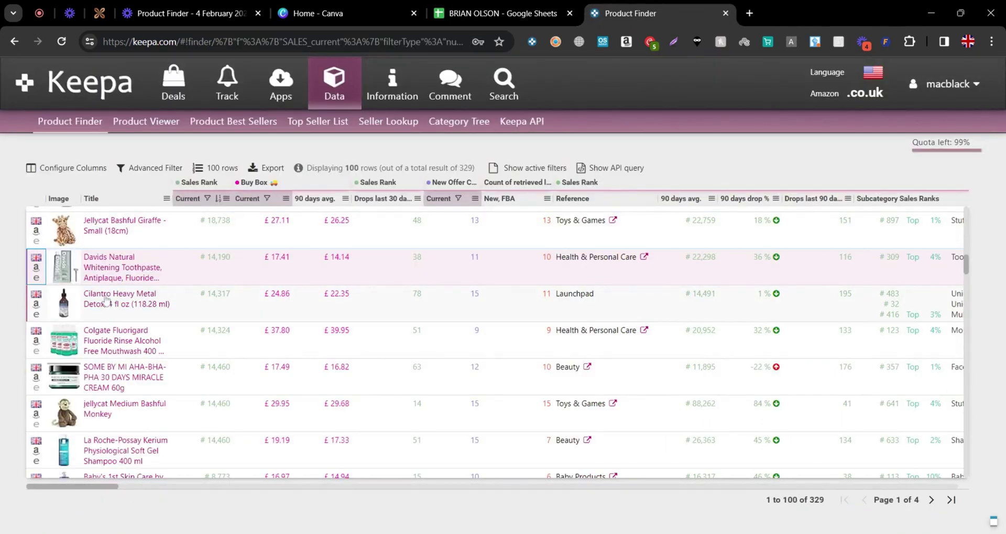
pyautogui.scroll(-3, 98, 349)
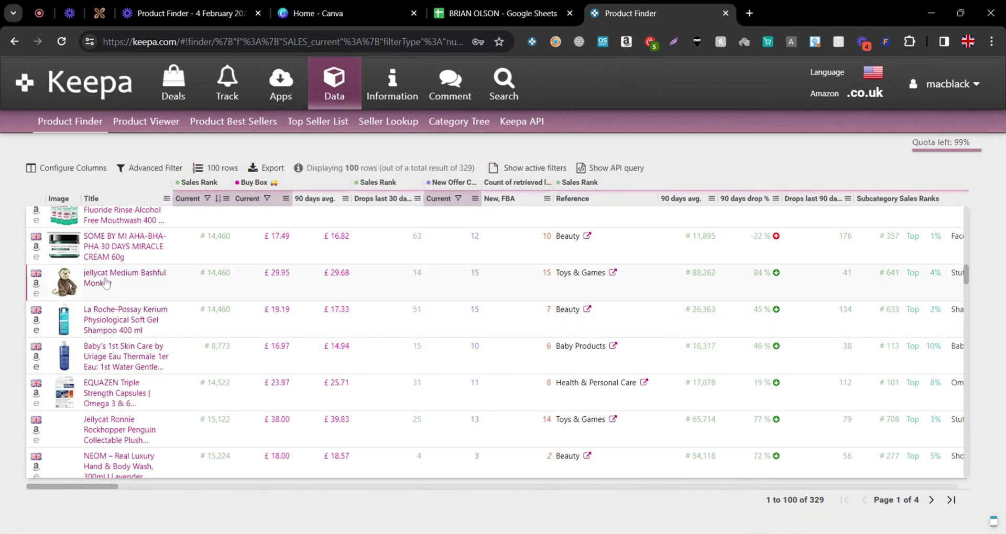
pyautogui.scroll(-2, 139, 298)
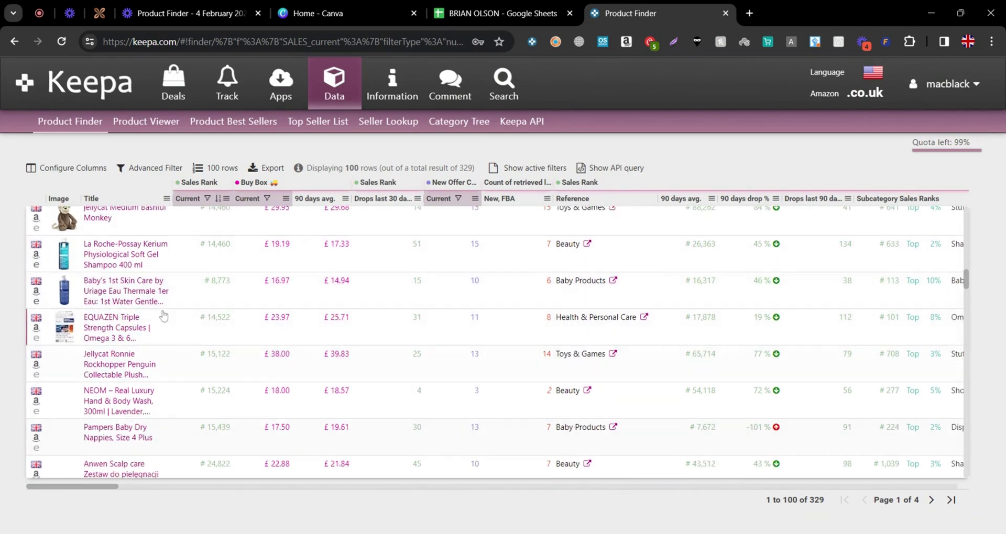
pyautogui.scroll(5, 147, 403)
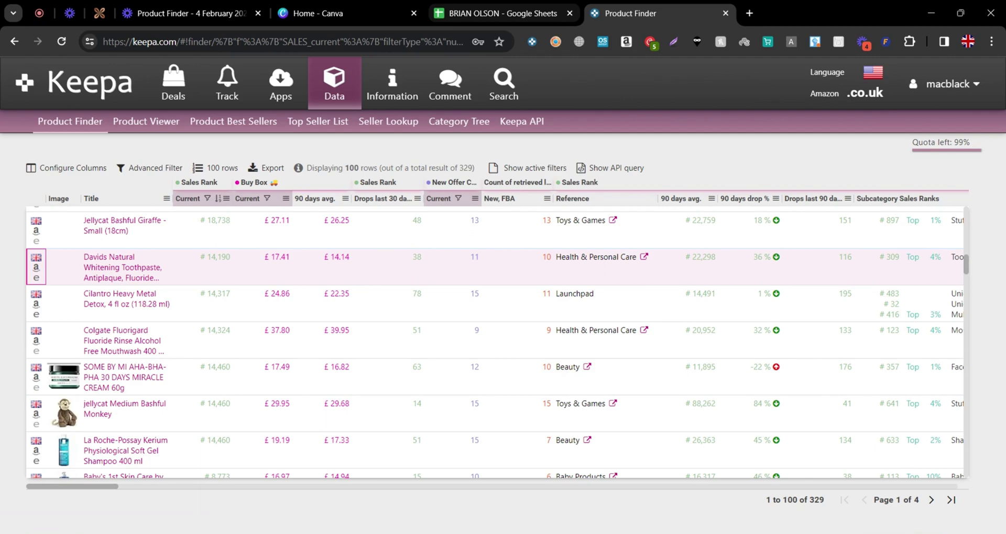
pyautogui.scroll(-3, 492, 341)
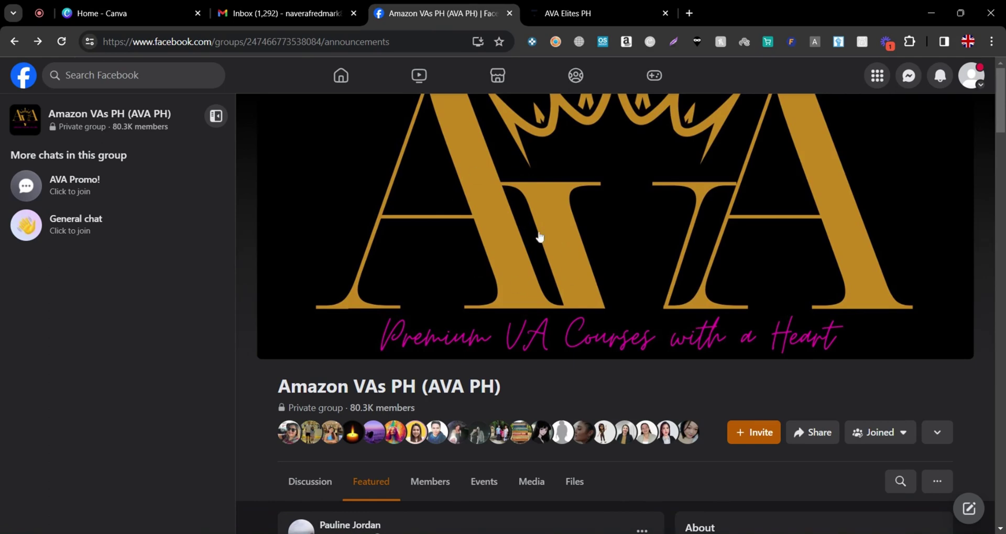
# Open the first course card under All AVA Courses on the AVA Elites PH site
pyautogui.click(576, 12)
pyautogui.scroll(-3, 550, 385)
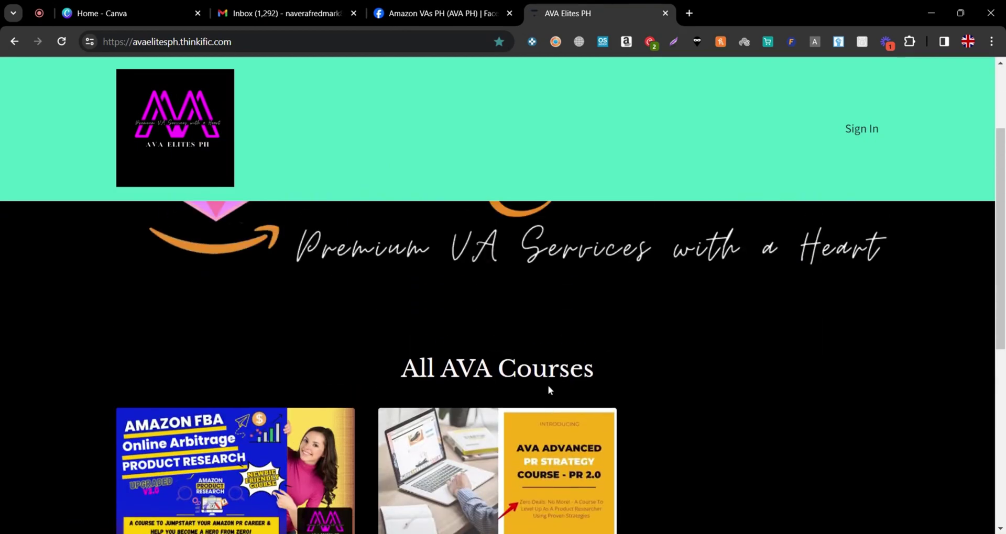
pyautogui.scroll(-3, 548, 385)
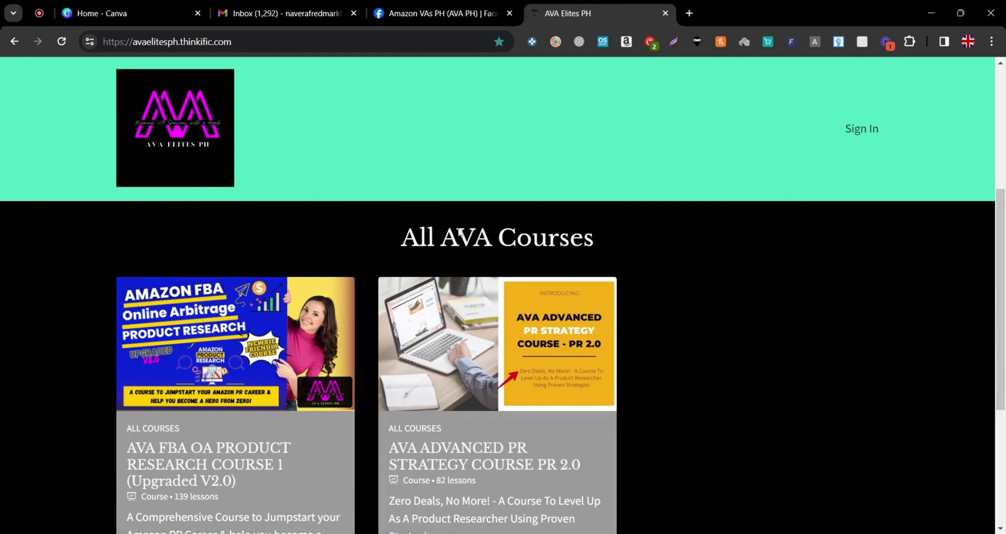
pyautogui.scroll(-1, 557, 256)
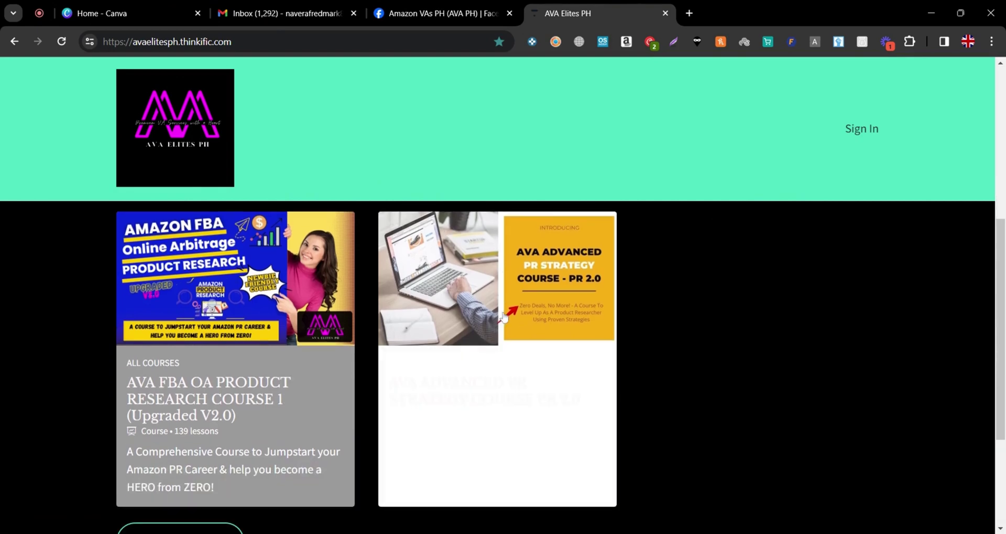
pyautogui.click(295, 313)
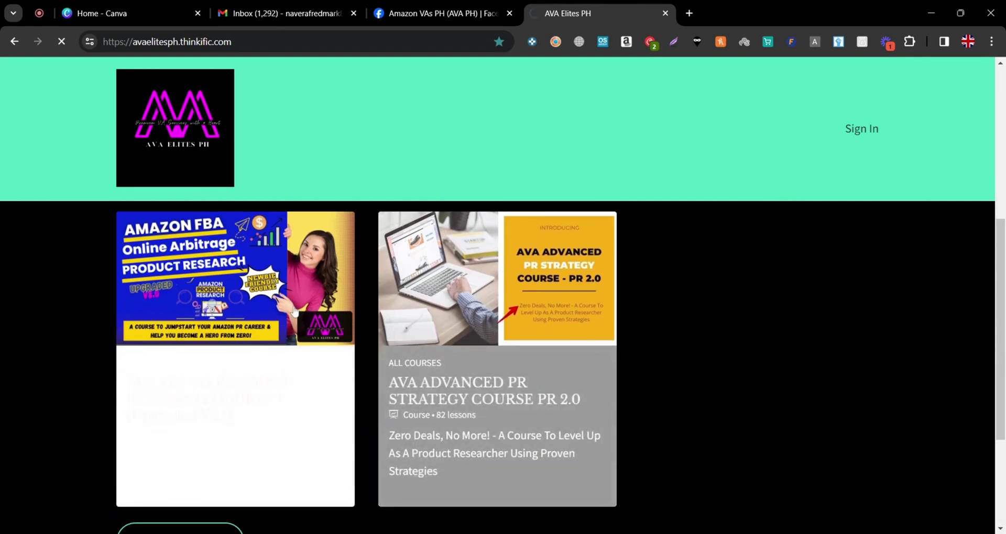
pyautogui.click(491, 6)
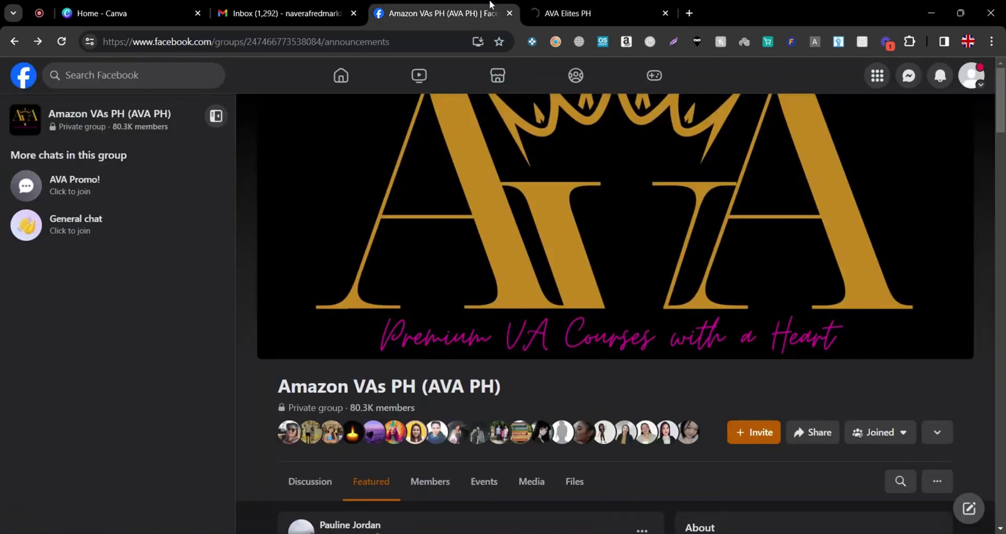
pyautogui.click(561, 8)
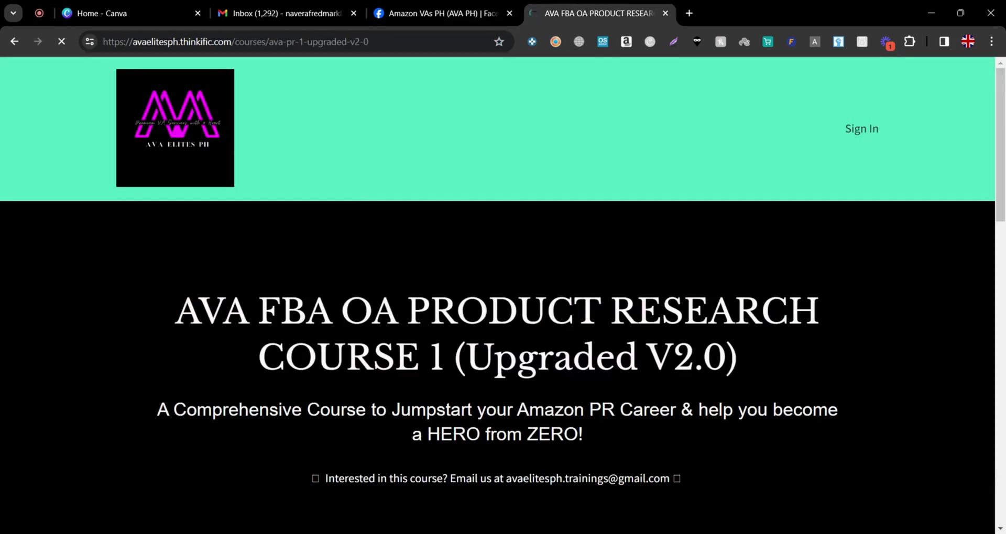
# Review the $2,500, 139-lesson course curriculum, then return to the Amazon VAs PH group
pyautogui.scroll(-8, 503, 367)
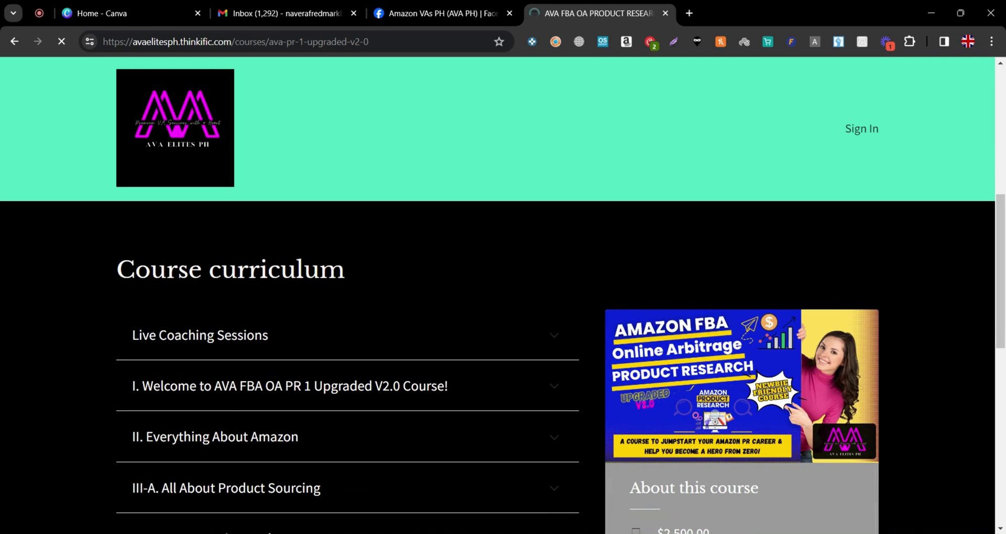
pyautogui.scroll(-8, 503, 400)
pyautogui.scroll(8, 544, 317)
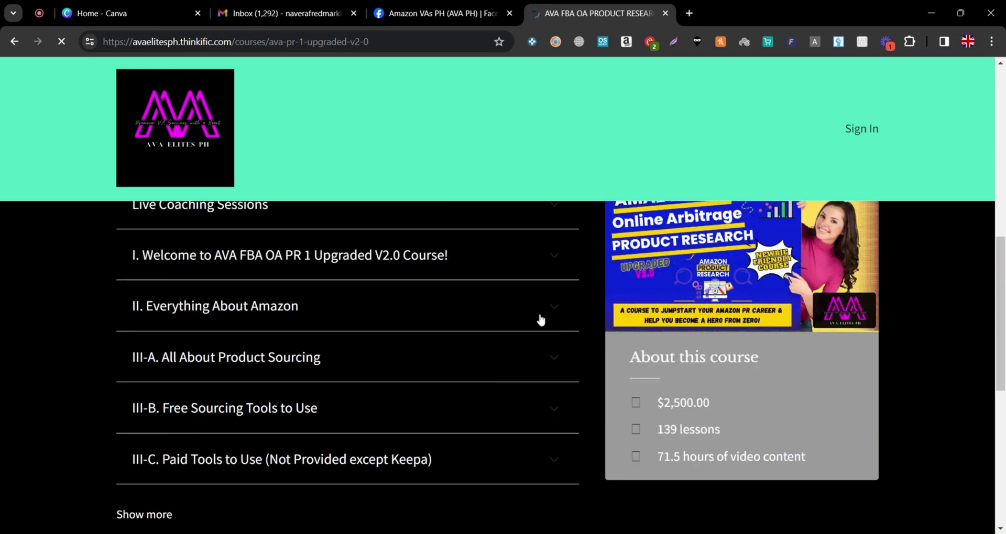
pyautogui.scroll(3, 534, 398)
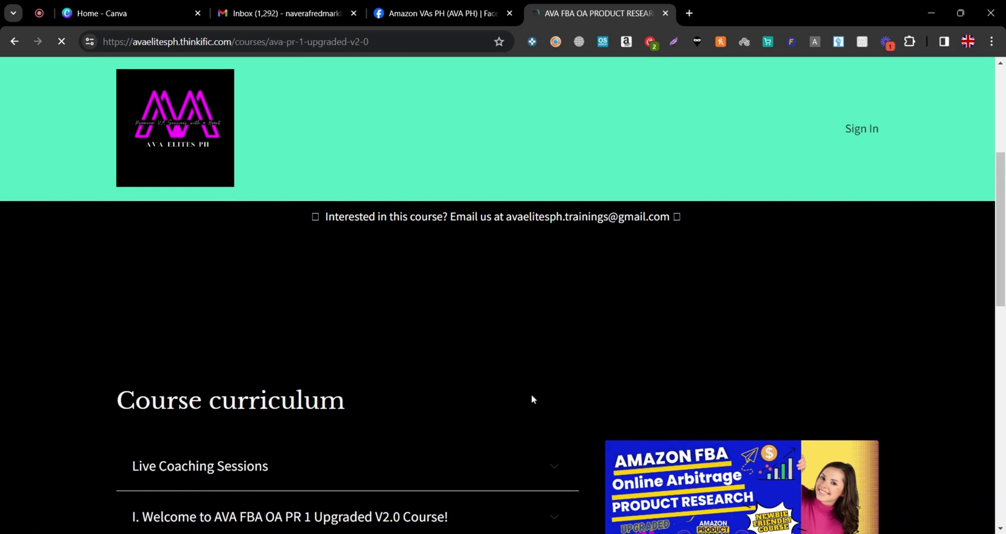
pyautogui.scroll(-4, 499, 315)
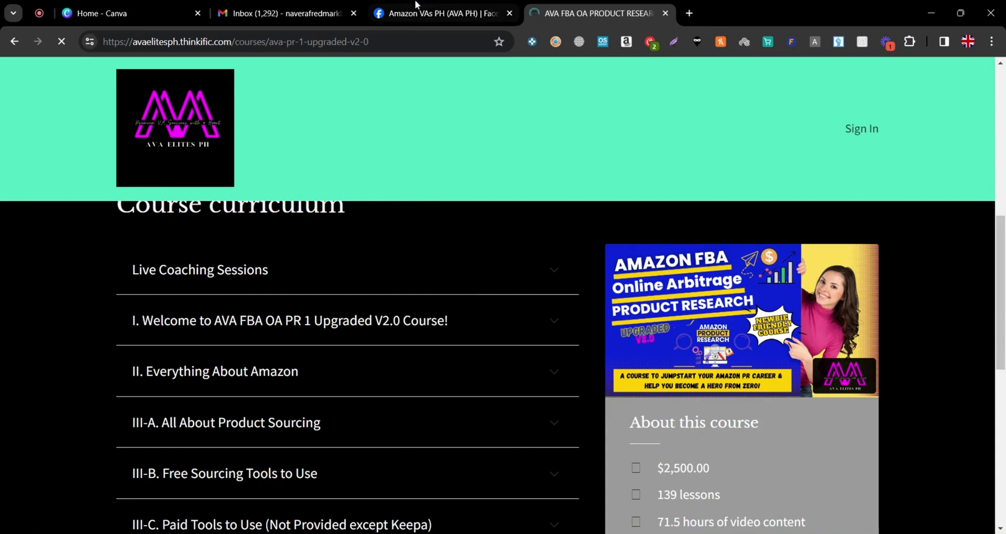
pyautogui.click(441, 13)
pyautogui.scroll(-5, 516, 391)
pyautogui.scroll(-2, 517, 391)
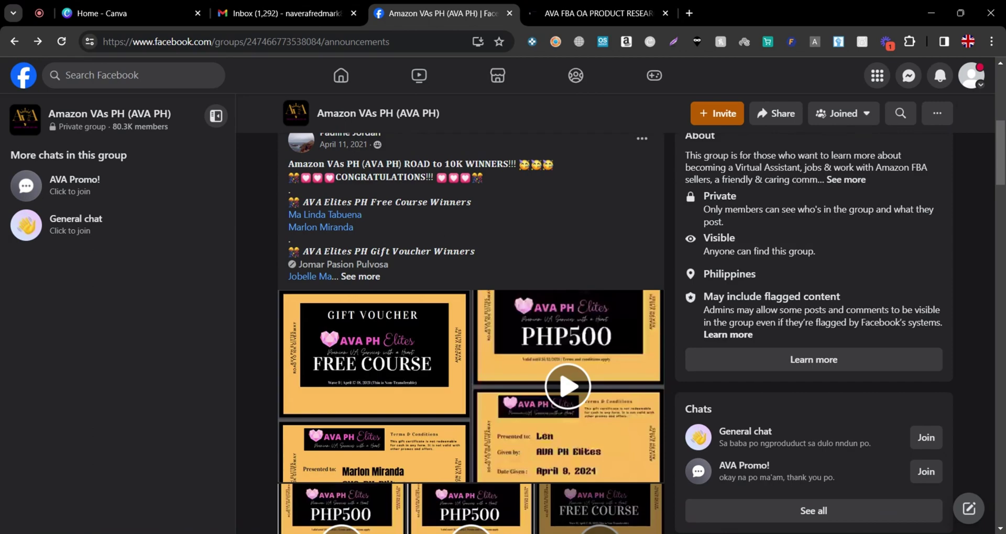
# Go back to the Amazon VAs PH Discussion feed and scroll through recent member posts
pyautogui.scroll(-6, 503, 406)
pyautogui.scroll(9, 503, 407)
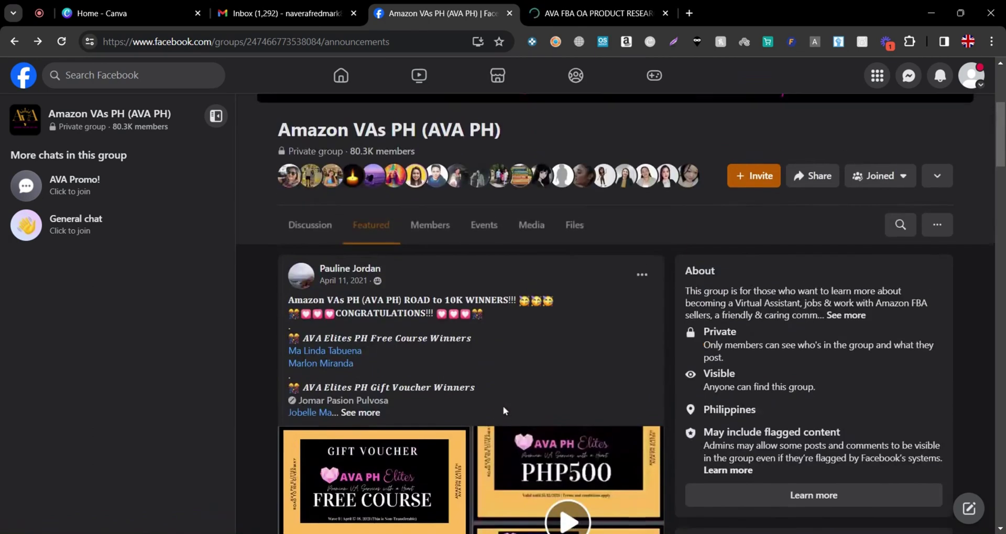
pyautogui.scroll(5, 503, 406)
pyautogui.scroll(-1, 503, 406)
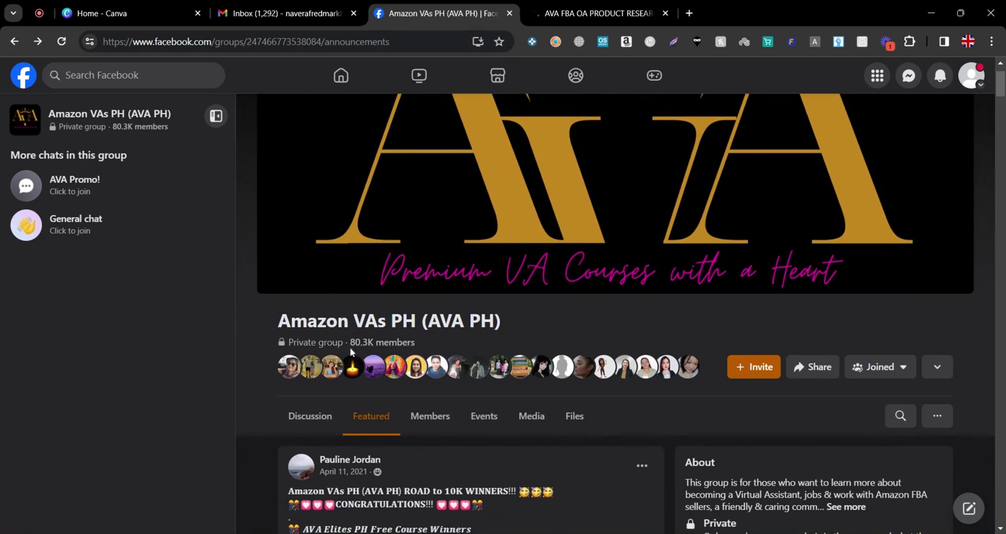
pyautogui.hotkey('alt', 'Left')
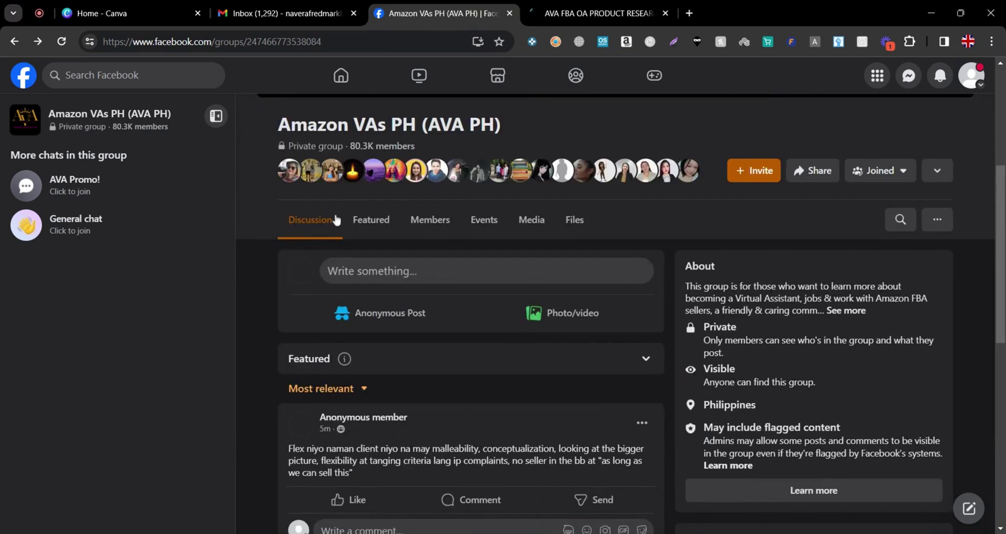
pyautogui.scroll(-5, 404, 337)
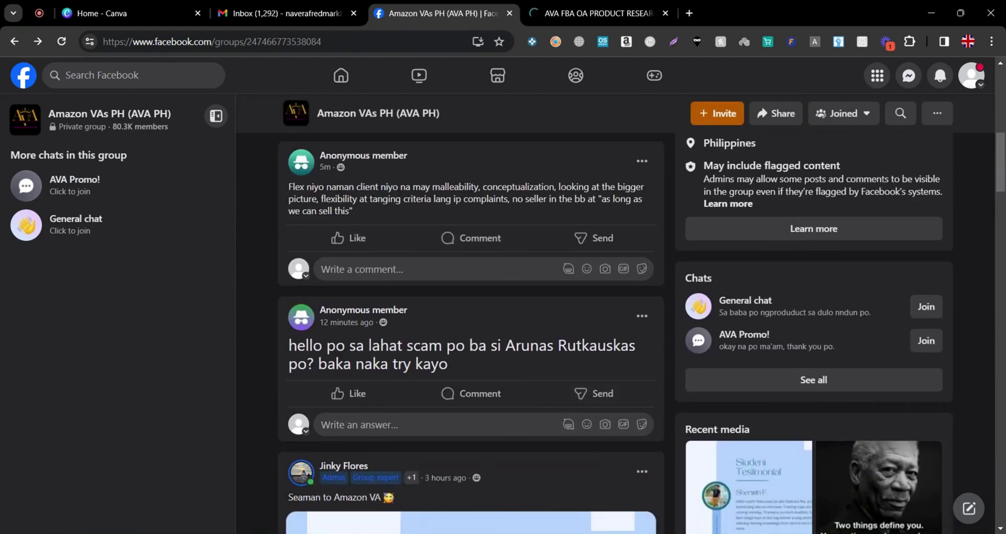
pyautogui.scroll(-6, 578, 462)
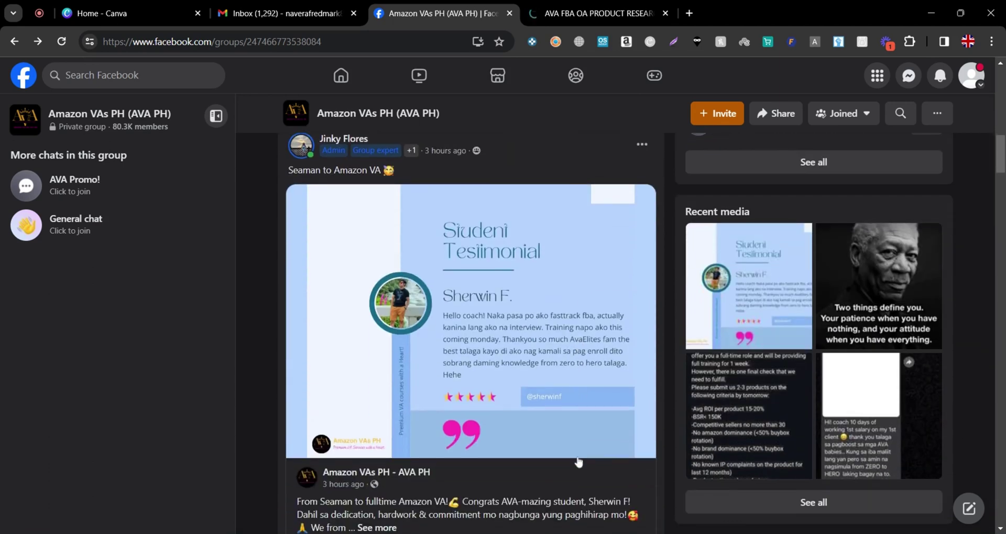
pyautogui.scroll(-10, 579, 463)
pyautogui.scroll(-7, 577, 457)
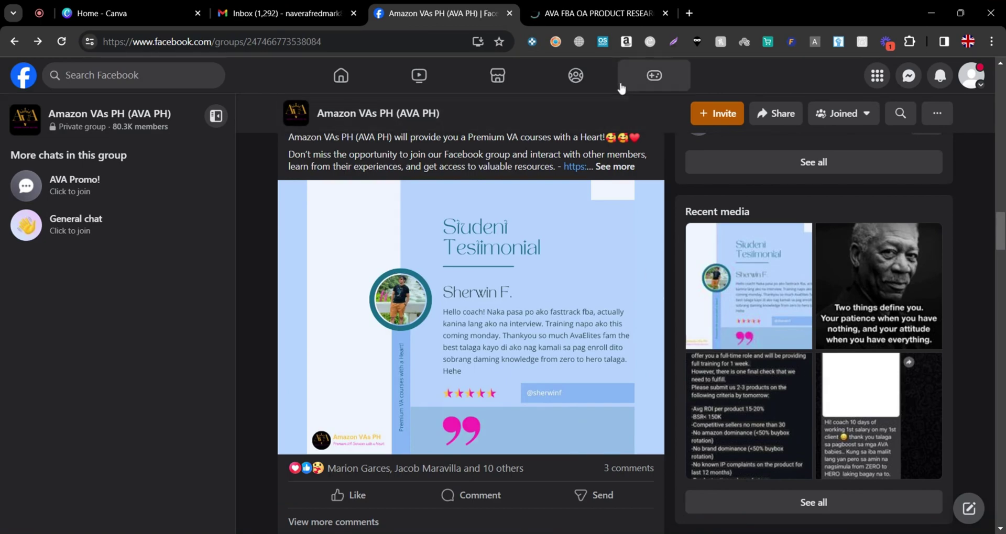
pyautogui.scroll(5, 864, 288)
pyautogui.scroll(3, 471, 333)
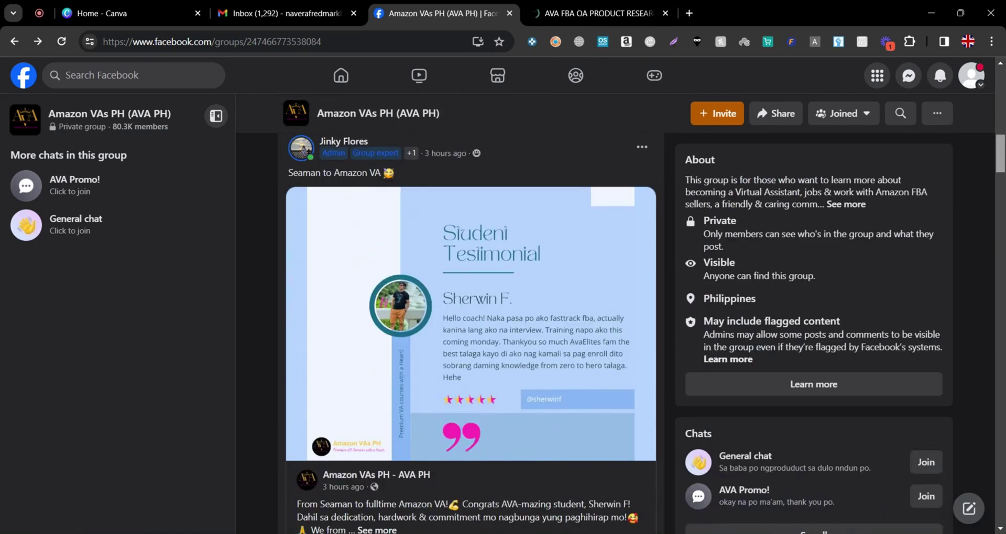
pyautogui.scroll(5, 495, 475)
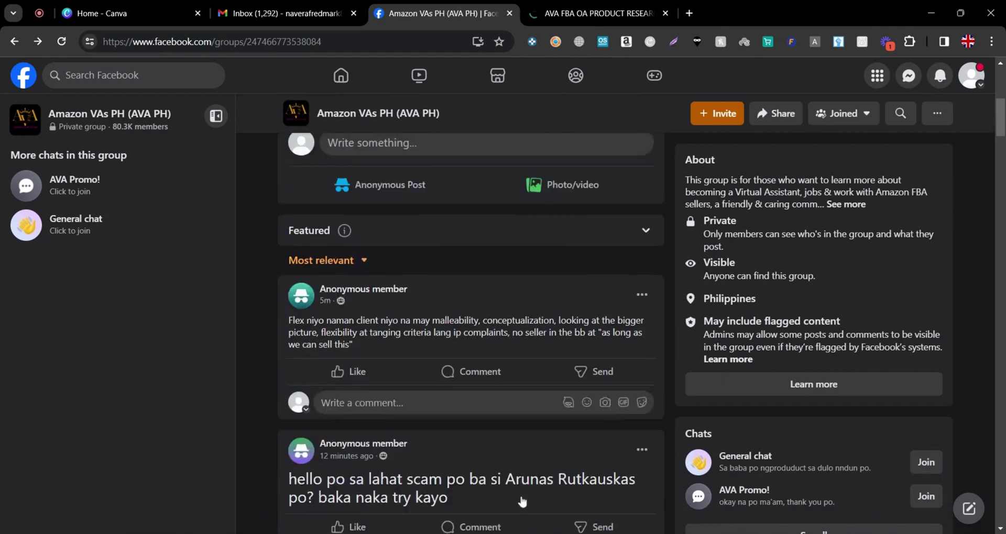
pyautogui.scroll(5, 523, 501)
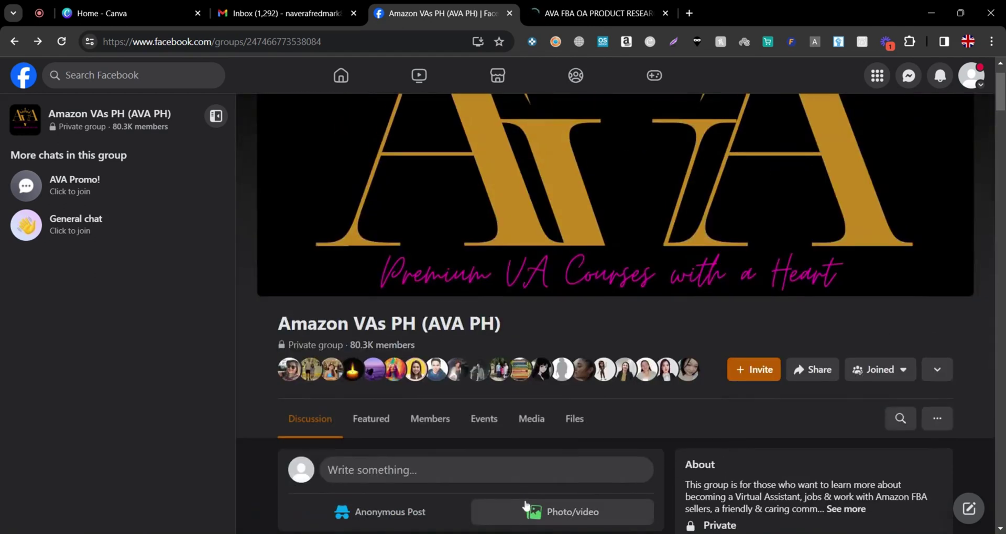